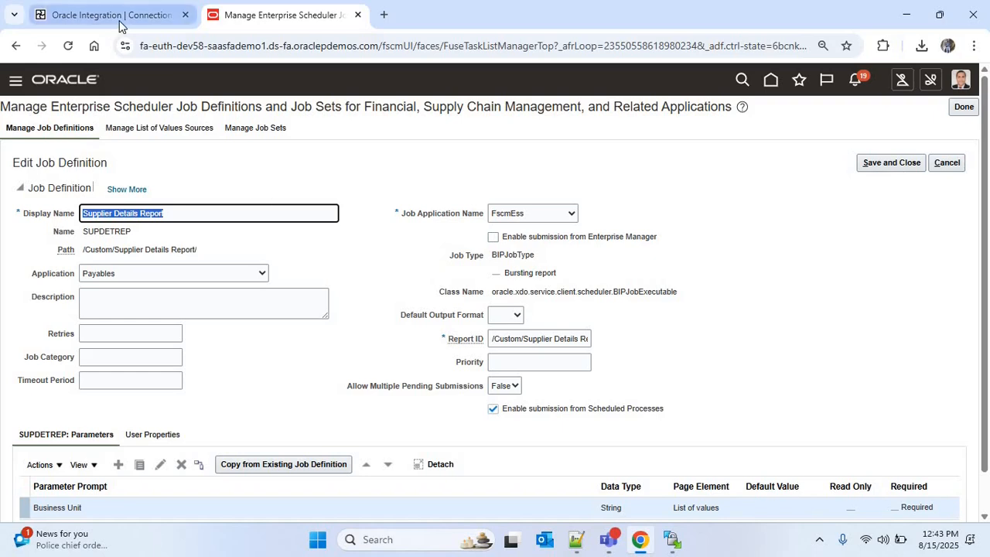
Step: Create a new application-triggered integration named INTG014
left_click(148, 23)
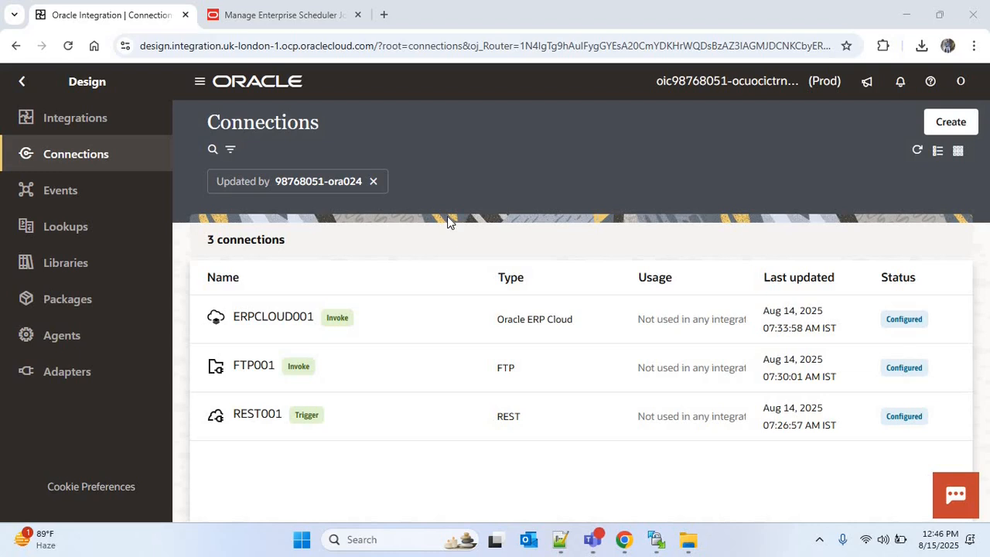
left_click(120, 129)
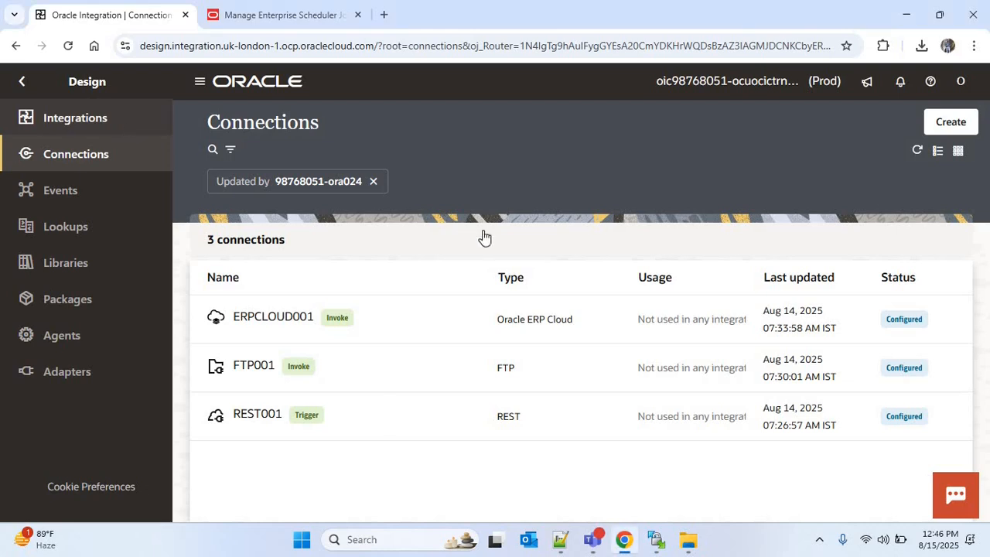
left_click(950, 124)
left_click(770, 263)
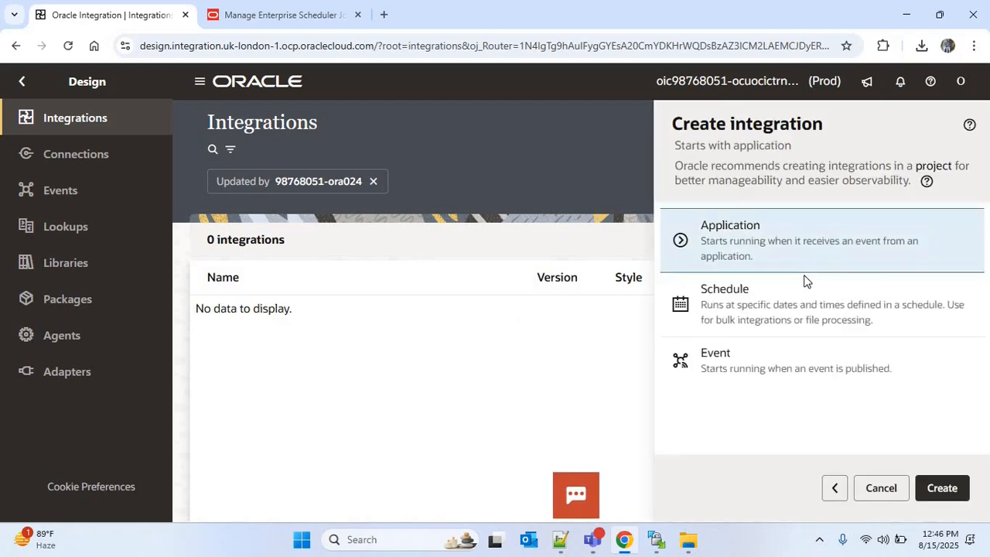
left_click(741, 241)
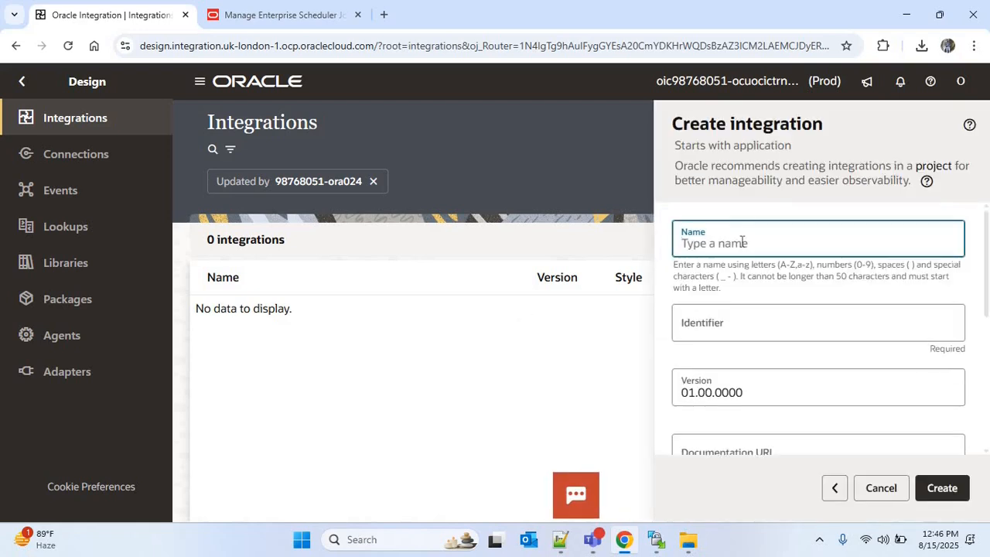
type("INTG014")
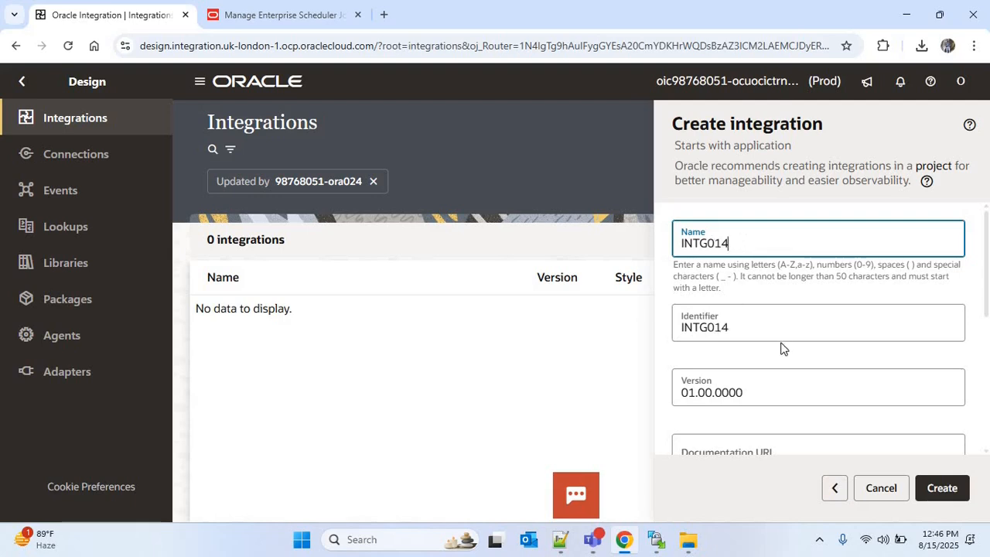
left_click(952, 494)
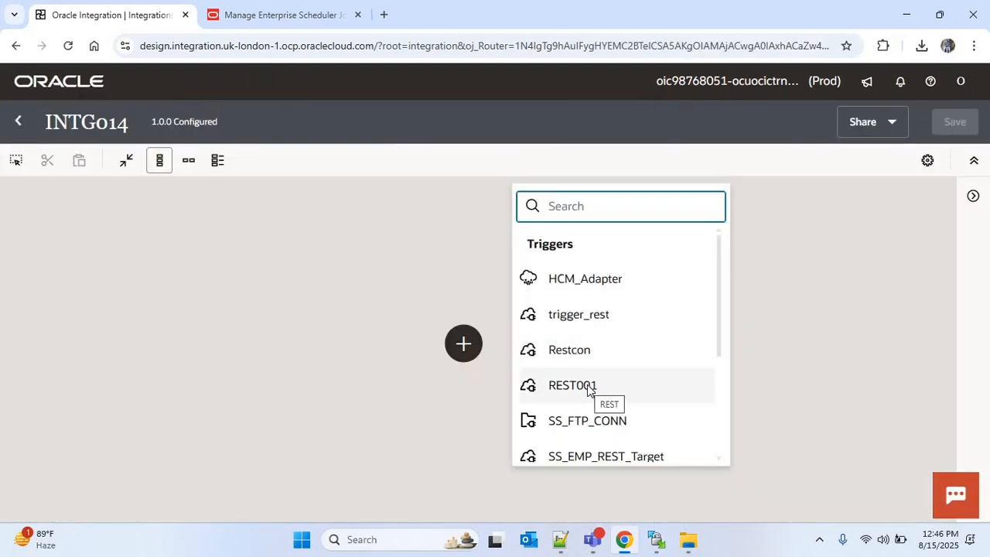
Step: Add the REST001 connection as the trigger and name its endpoint Request
left_click(587, 387)
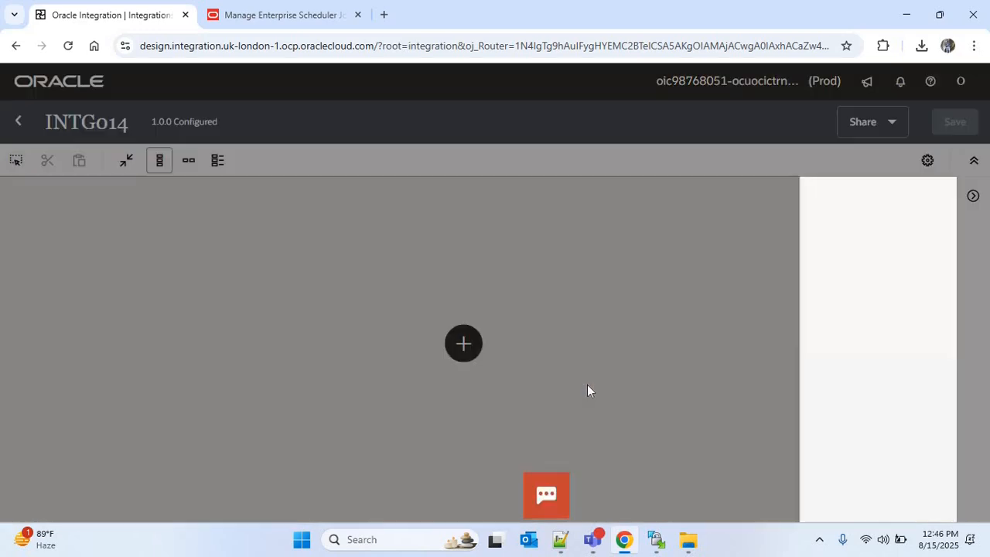
left_click(585, 282)
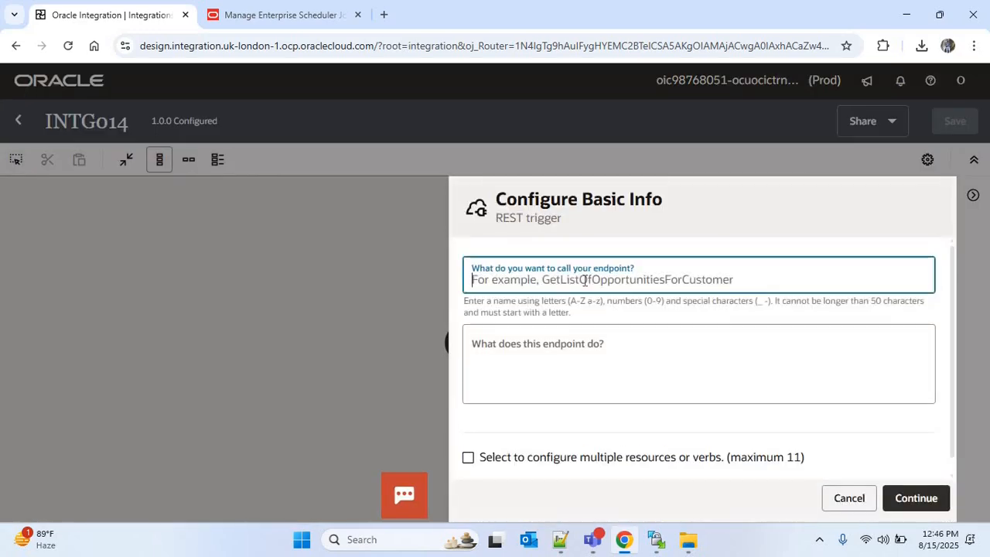
type("Request")
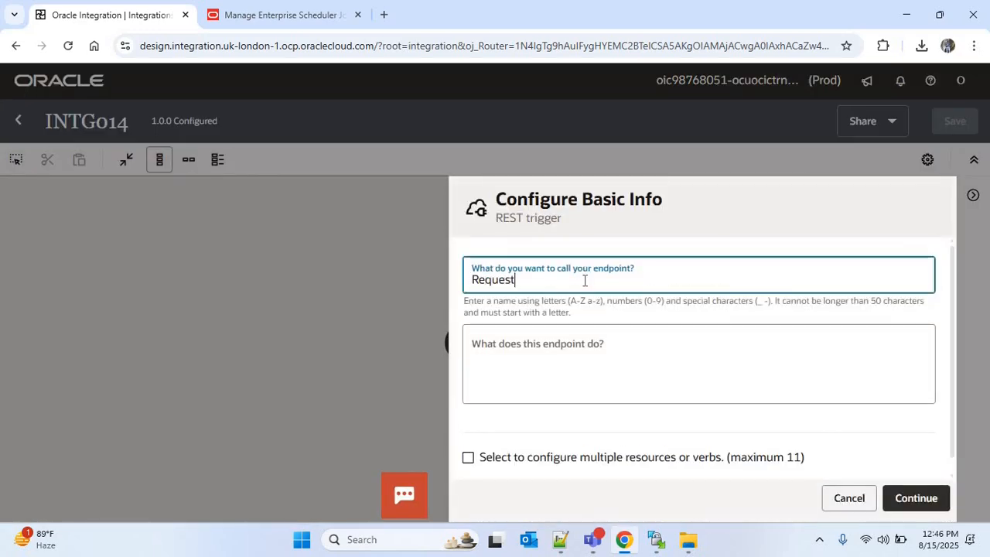
left_click(915, 498)
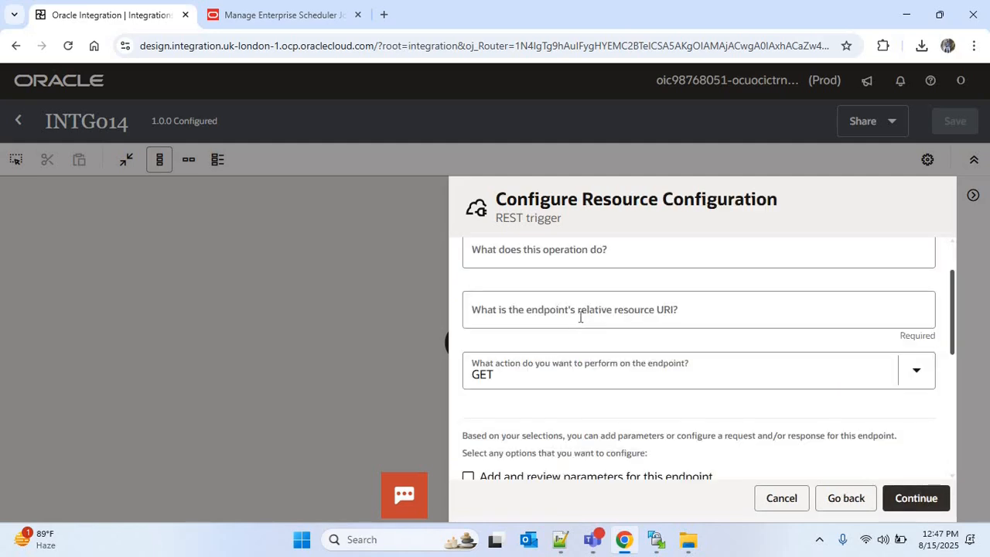
Step: Set the endpoint's relative resource URI to / and its action to POST
left_click(580, 318)
type("/")
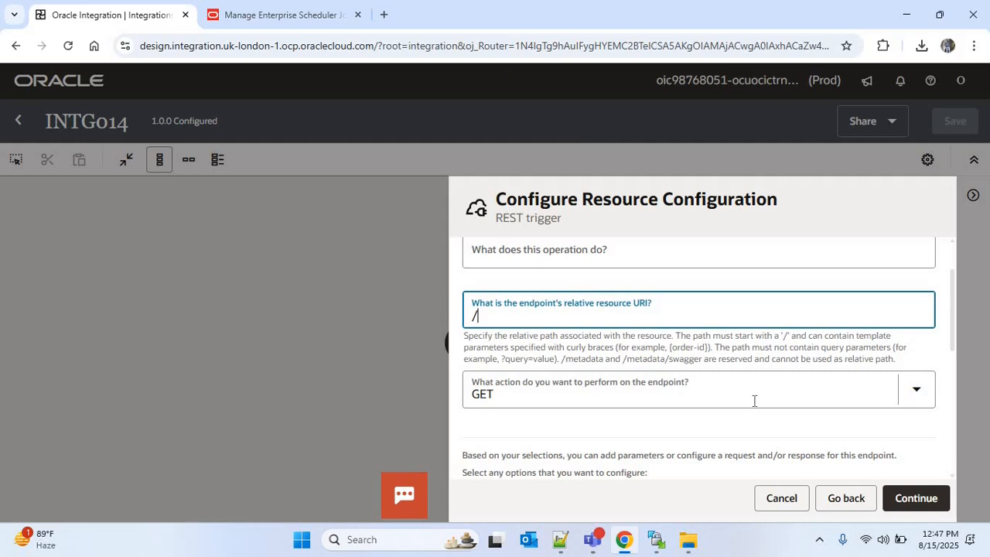
left_click(698, 394)
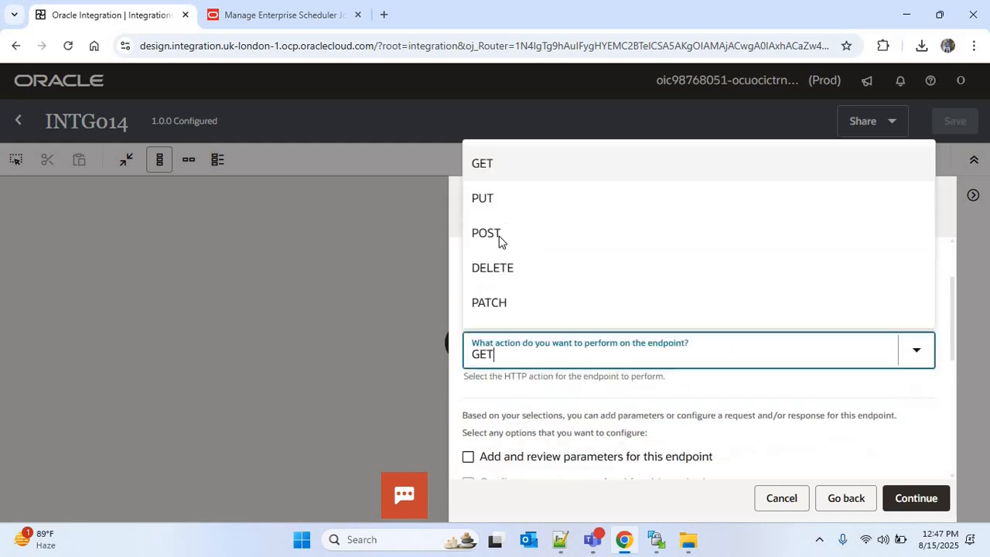
left_click(499, 236)
left_click(507, 361)
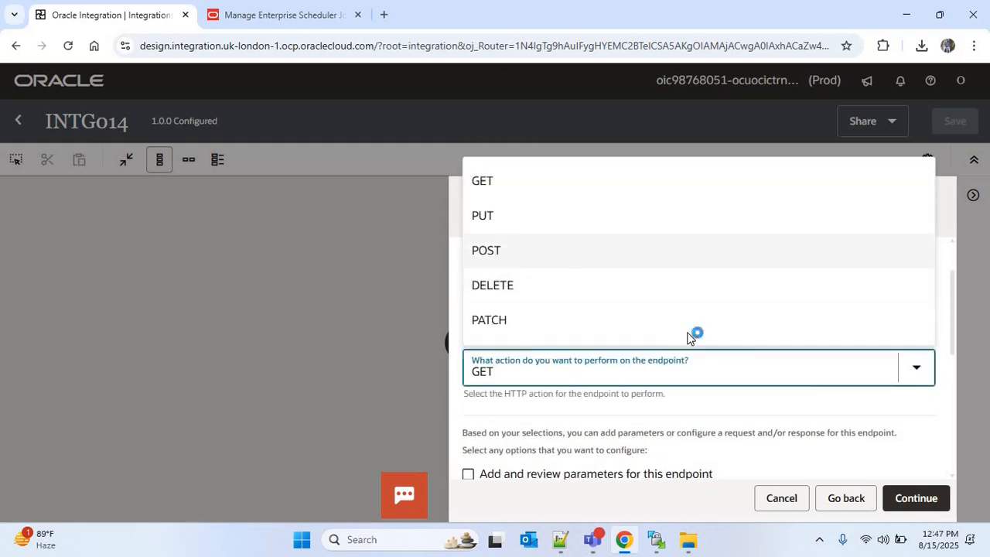
left_click(514, 251)
left_click(885, 343)
scroll(886, 343, "down", 1)
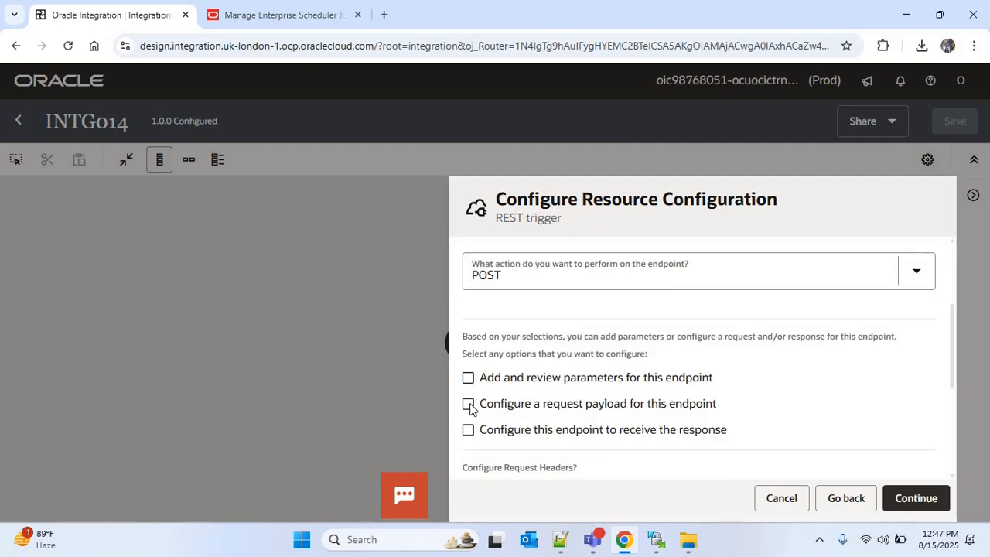
Step: Enable configuring a request payload for the endpoint and continue
left_click(621, 410)
scroll(945, 368, "down", 1)
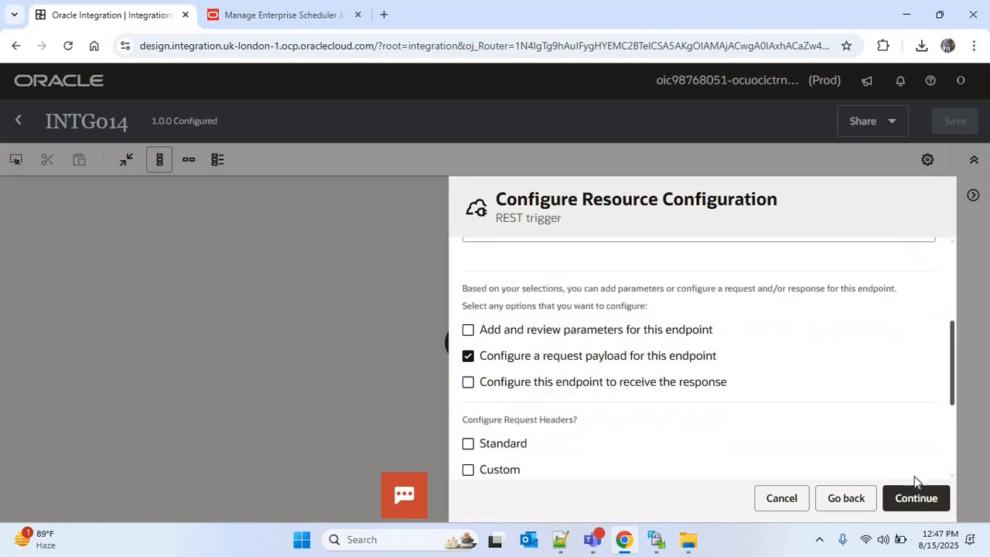
left_click(921, 495)
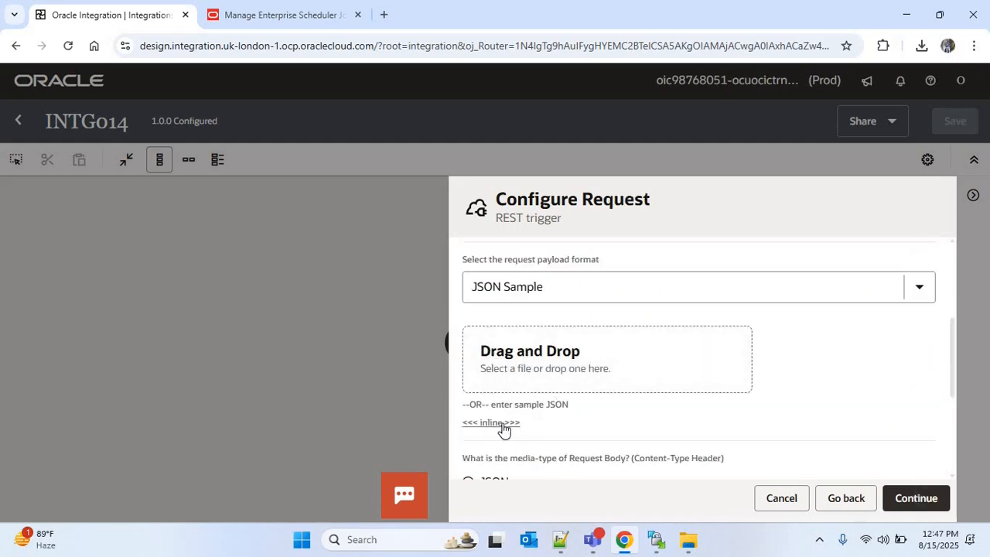
Step: Paste an inline sample JSON with Business Unit and Output Path fields as the request payload
left_click(503, 430)
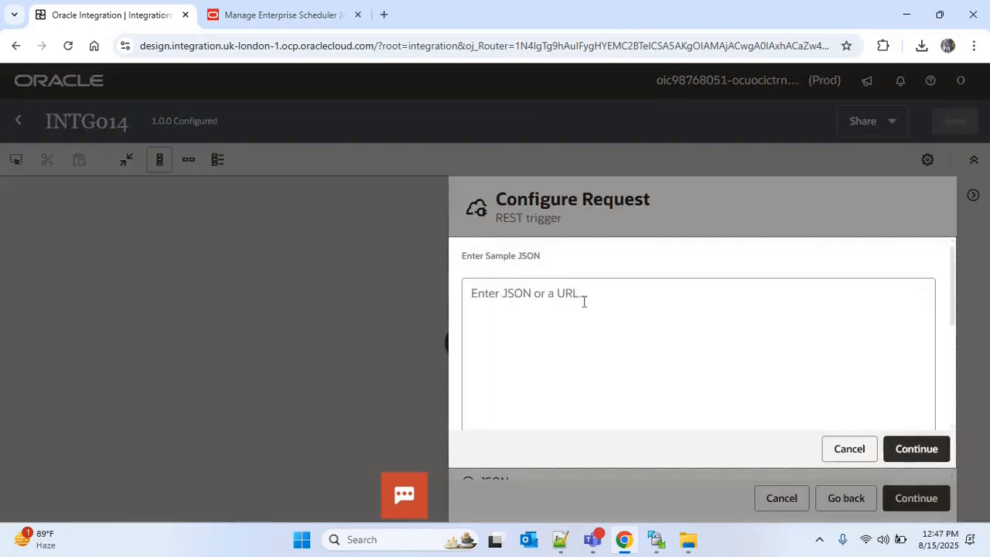
left_click(584, 302)
type("{  \"Business Unit\" : \"\", \"Output Path\" : \"\"  }")
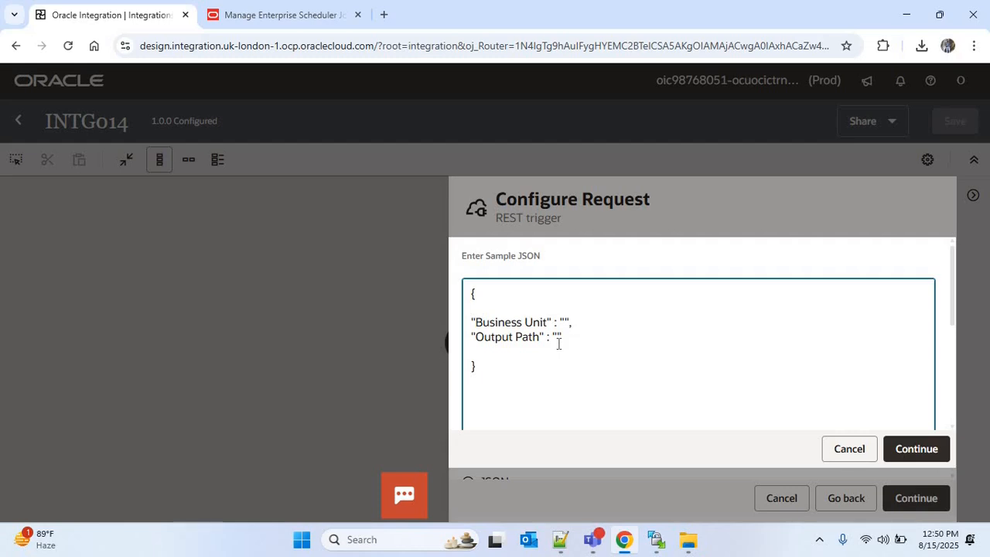
left_click(922, 451)
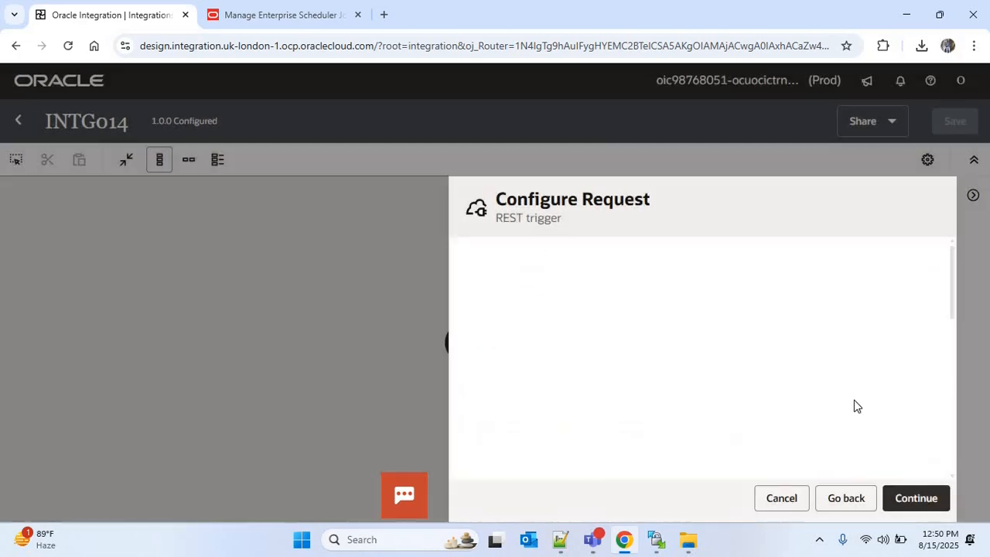
left_click(920, 499)
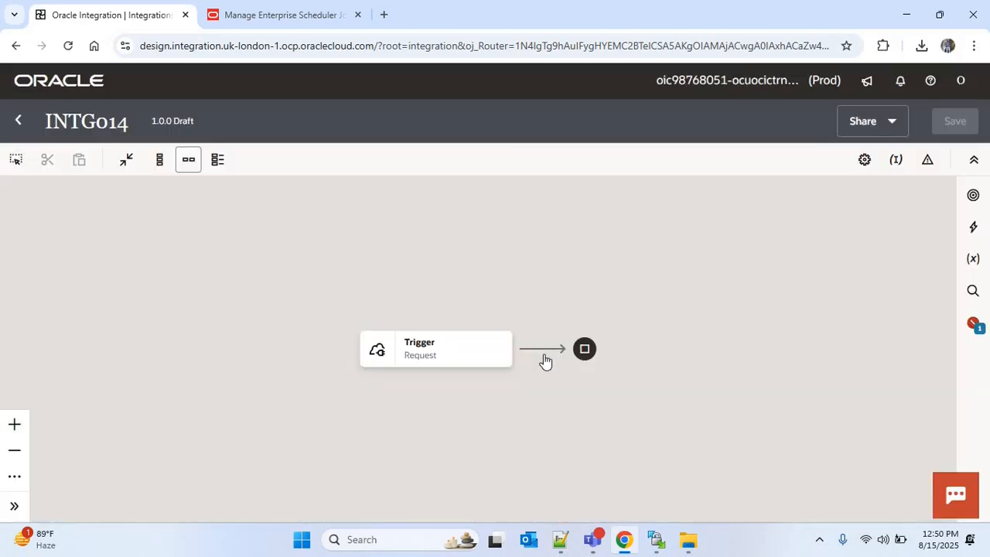
Step: Add an Assign action after the REST trigger
left_click(543, 353)
type("assign")
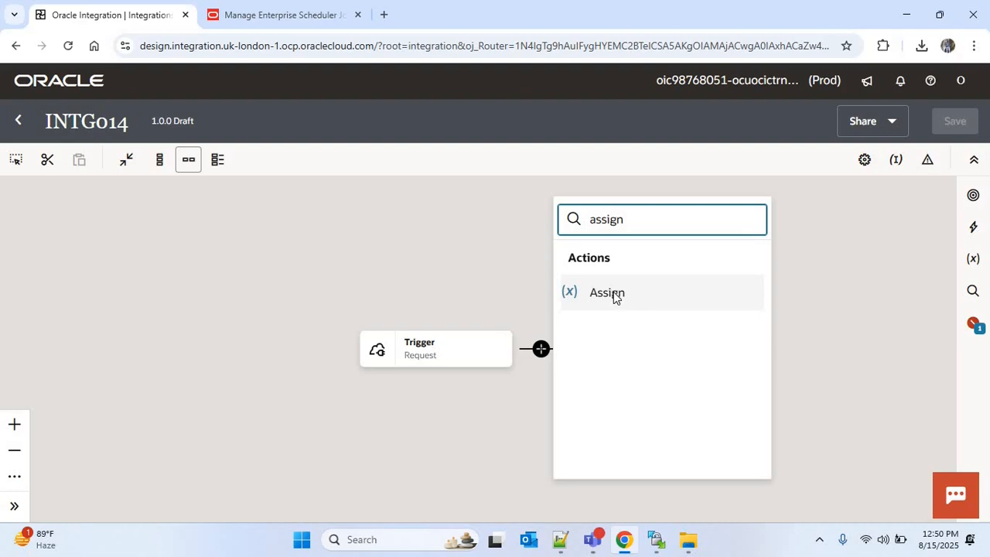
left_click(616, 294)
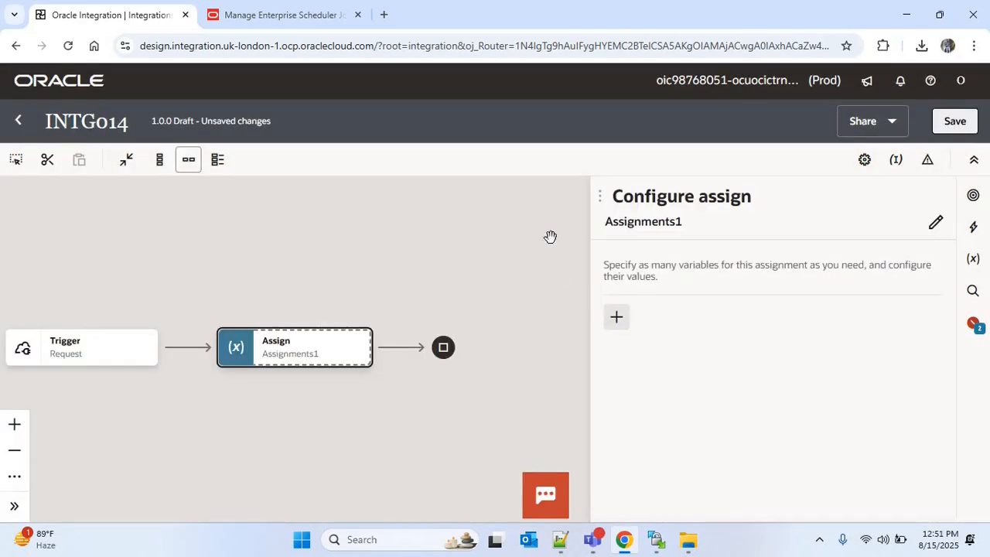
Step: Examine the Supplier Details Report job definition's name and path in the scheduler tab
left_click(298, 20)
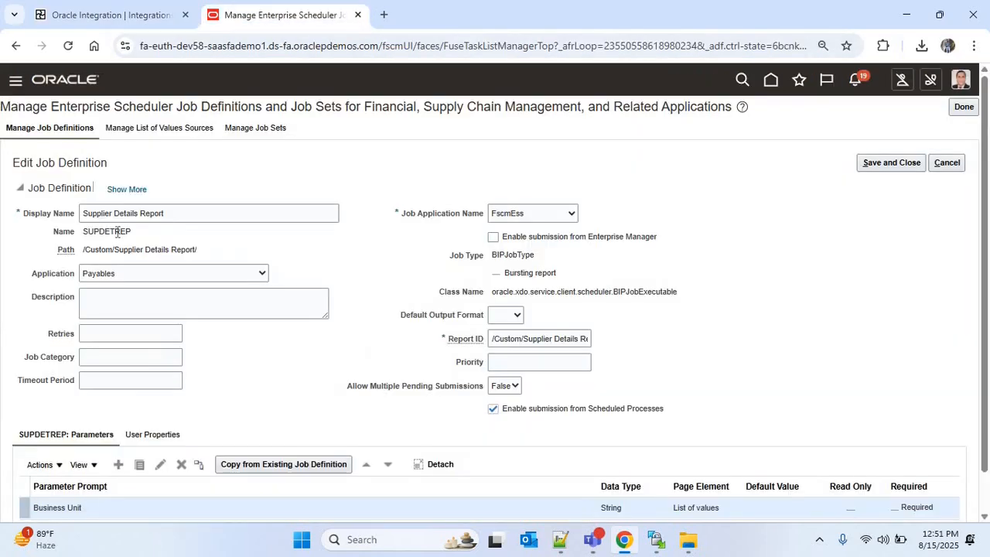
double_click(107, 231)
left_click_drag(83, 249, 228, 248)
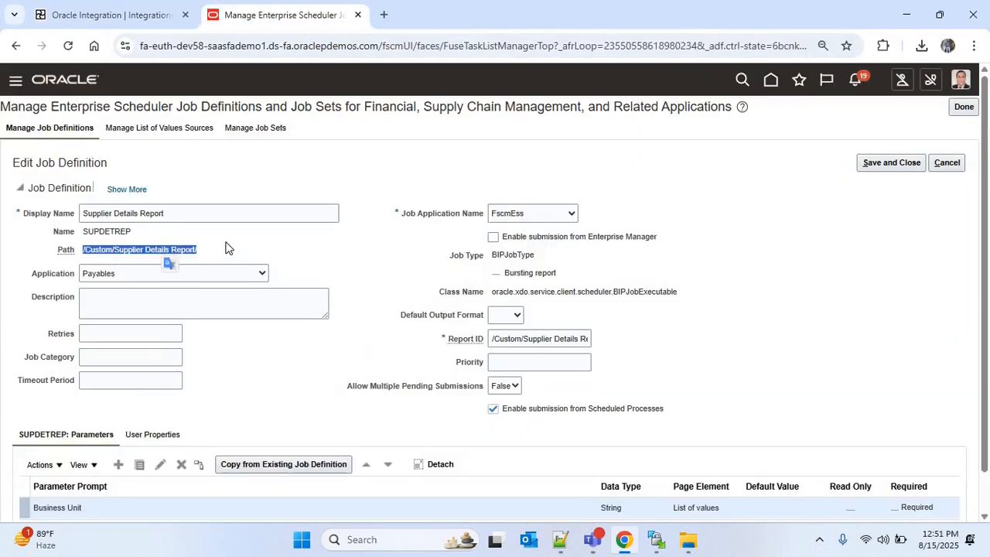
left_click(236, 249)
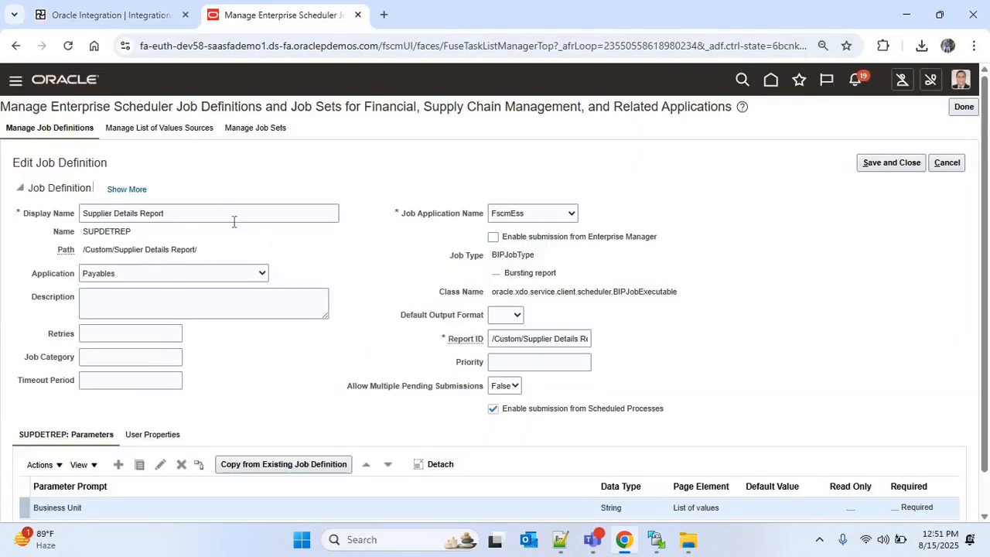
left_click(129, 21)
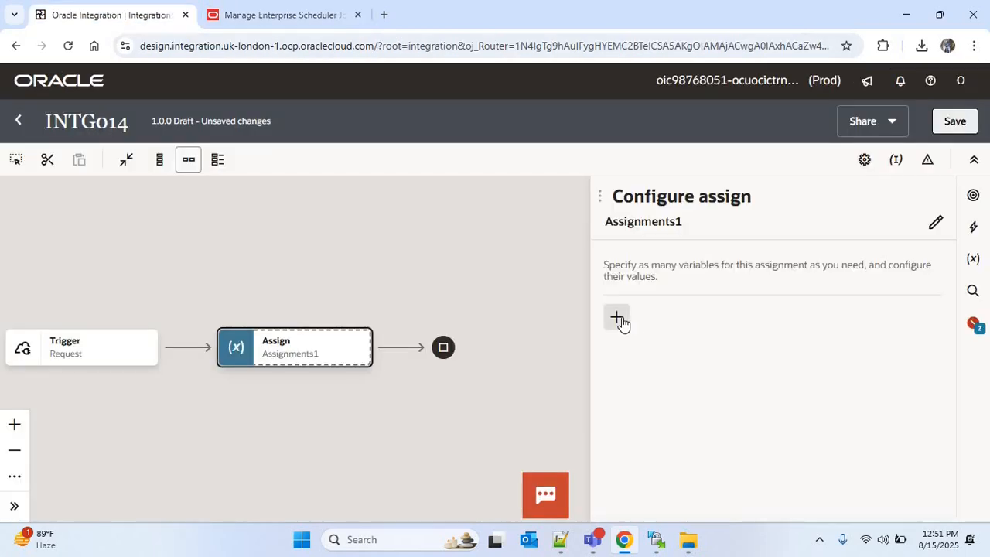
Step: Add an assignment variable named v_job_pkg_name
left_click(623, 323)
type("V")
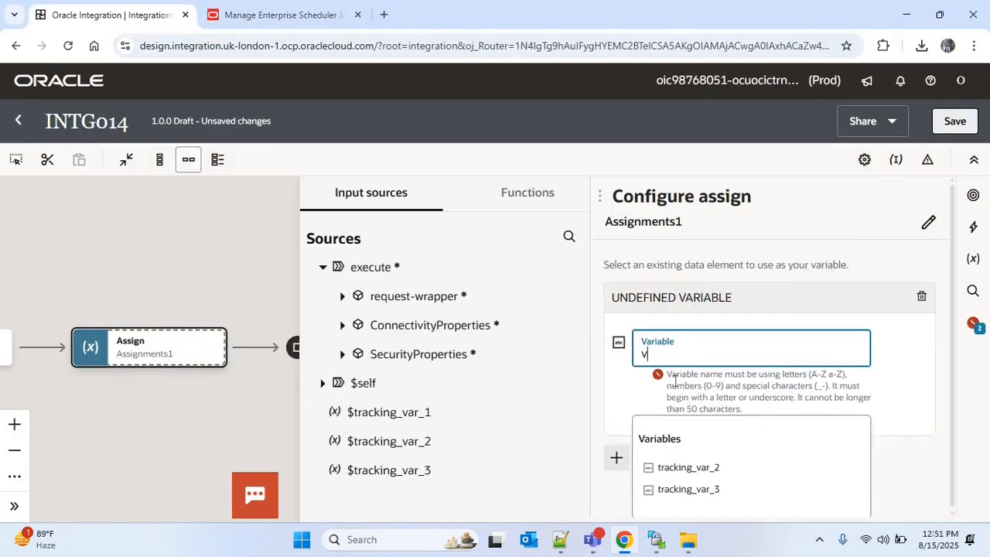
type("_job_")
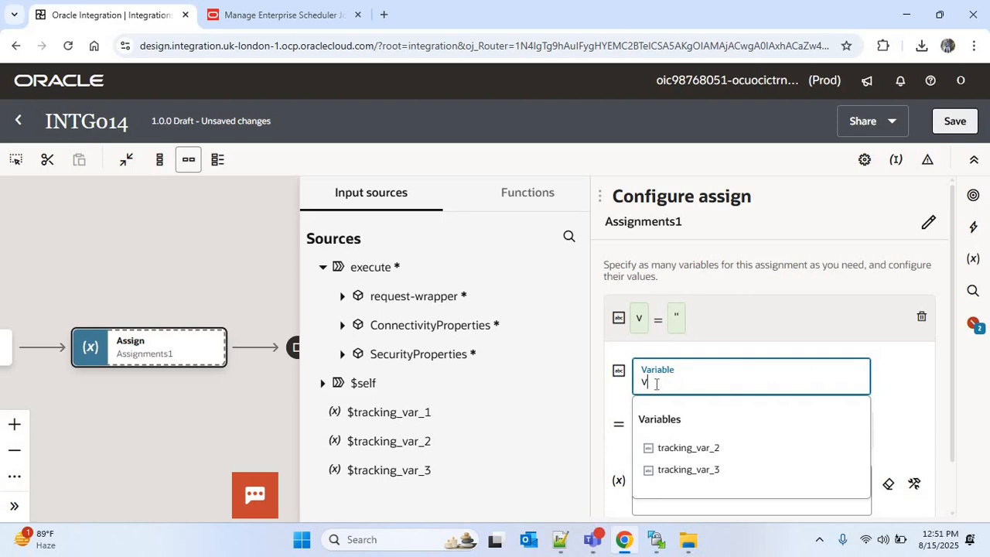
type("pkg_name")
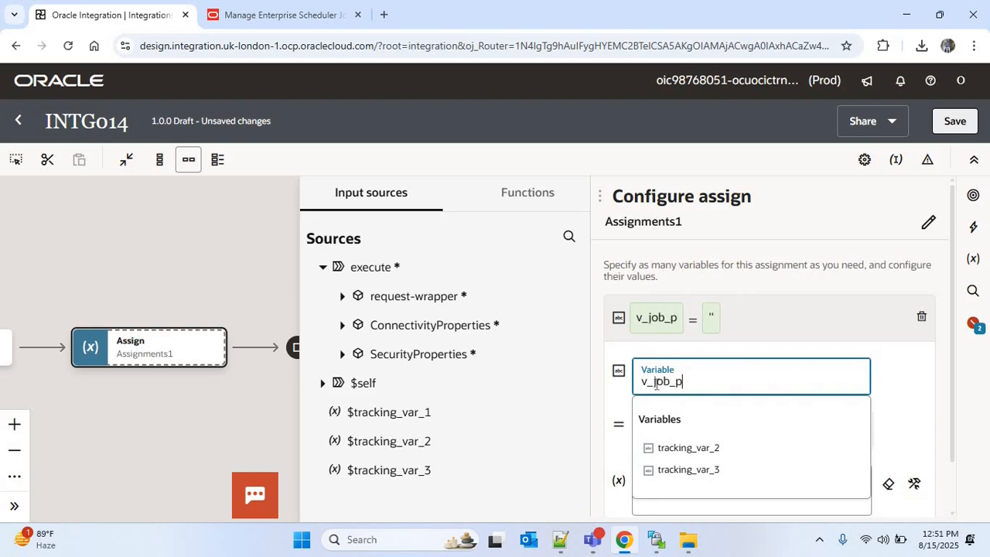
Step: Copy the Supplier Details Report job definition's path and paste it into a new Notepad++ document
left_click(317, 11)
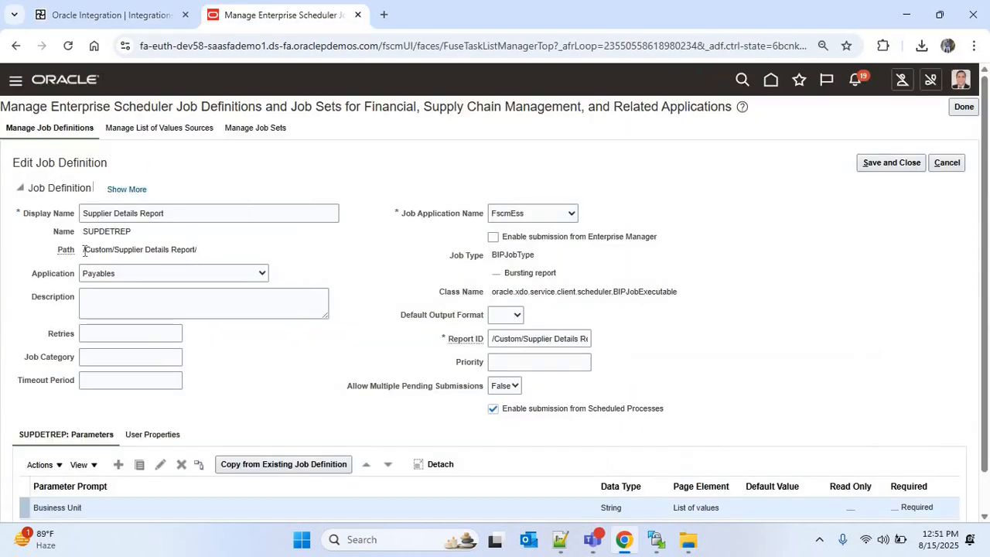
left_click_drag(82, 250, 205, 256)
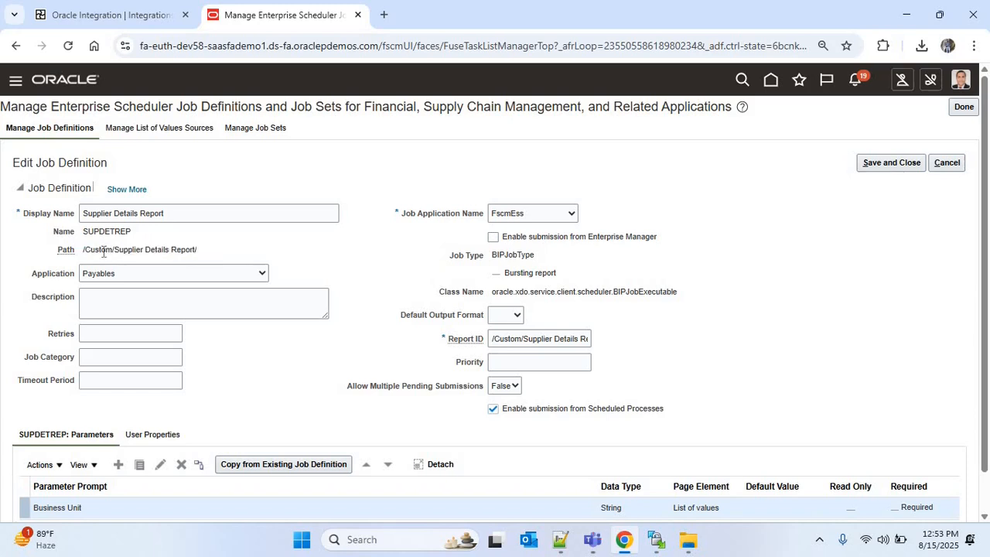
left_click_drag(197, 251, 83, 256)
key("ctrl+c")
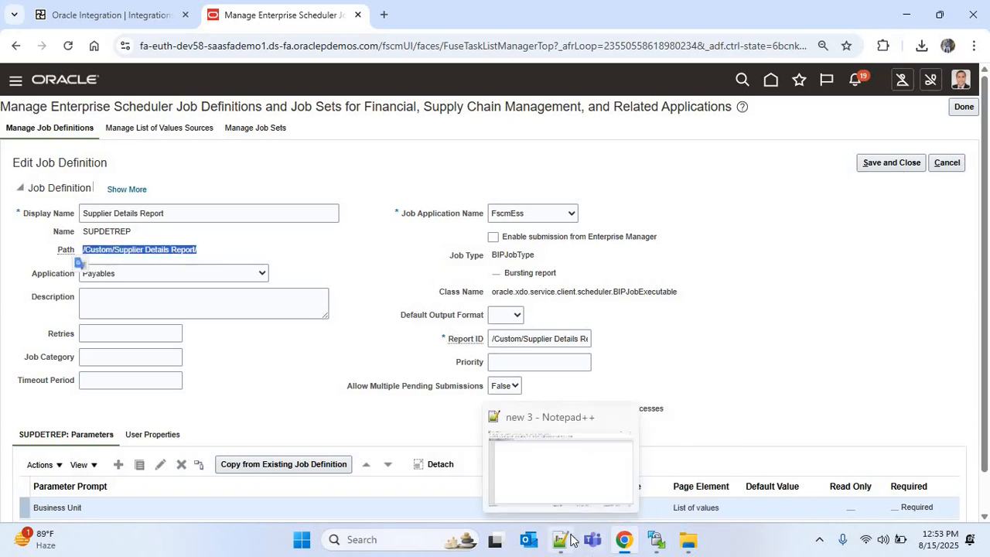
left_click(560, 540)
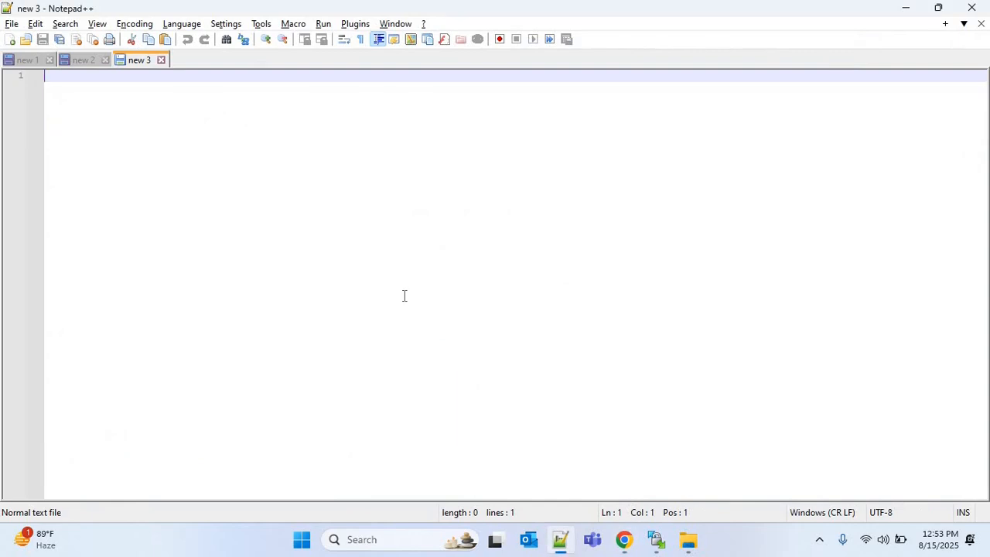
key("ctrl+v")
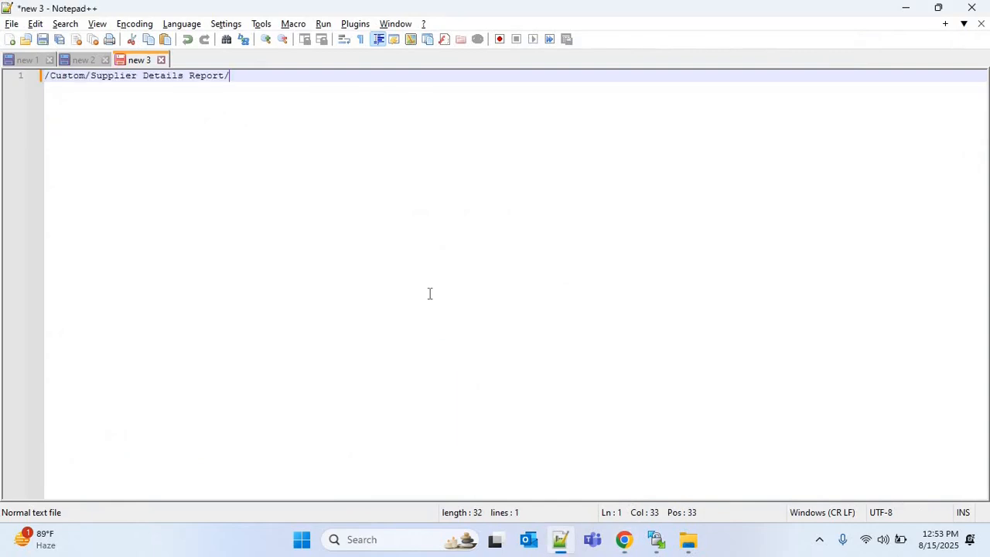
Step: Prefix the pasted path with oracle/apps/ess/custom to form the full package path and select the whole line
key("Home")
type("oracle")
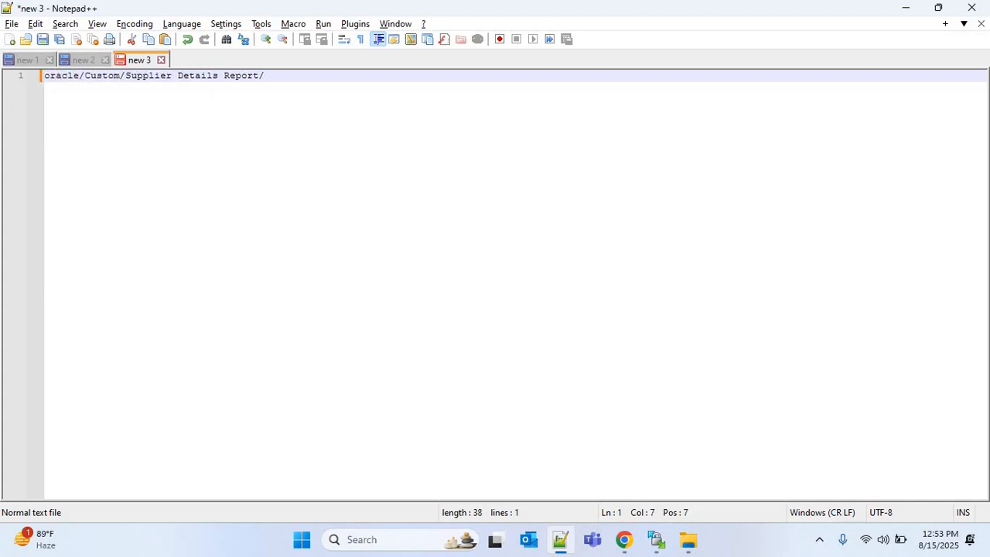
type("/apps/e")
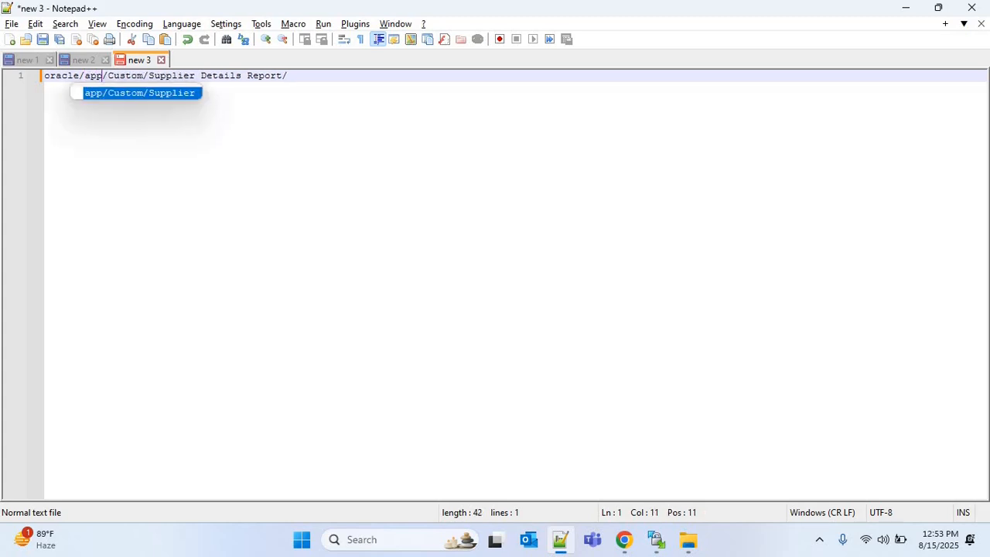
type("ss")
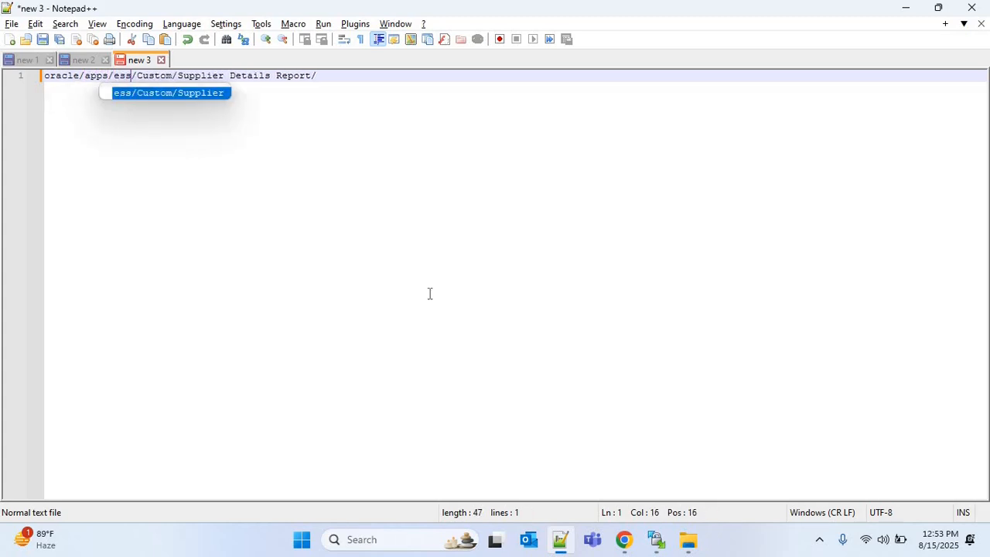
type("/")
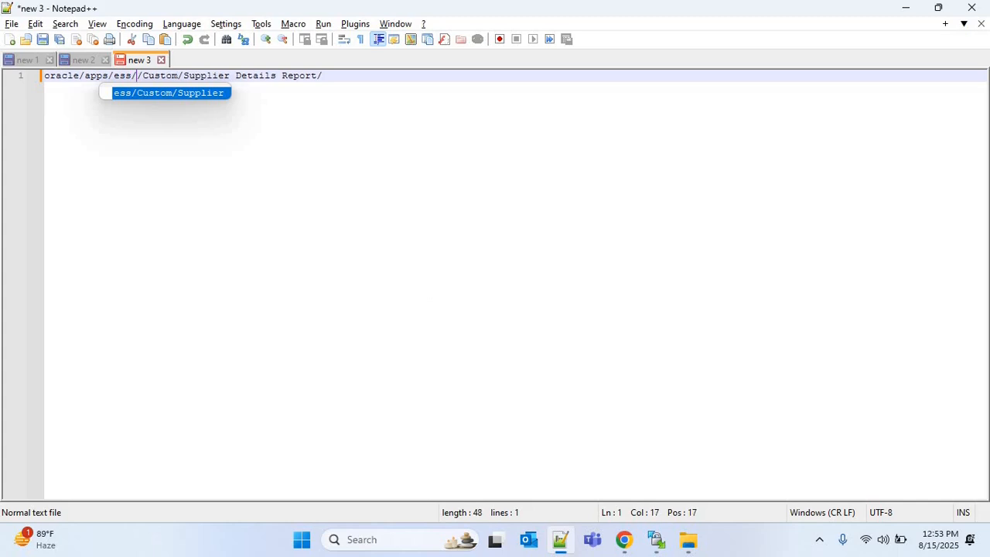
type("custom")
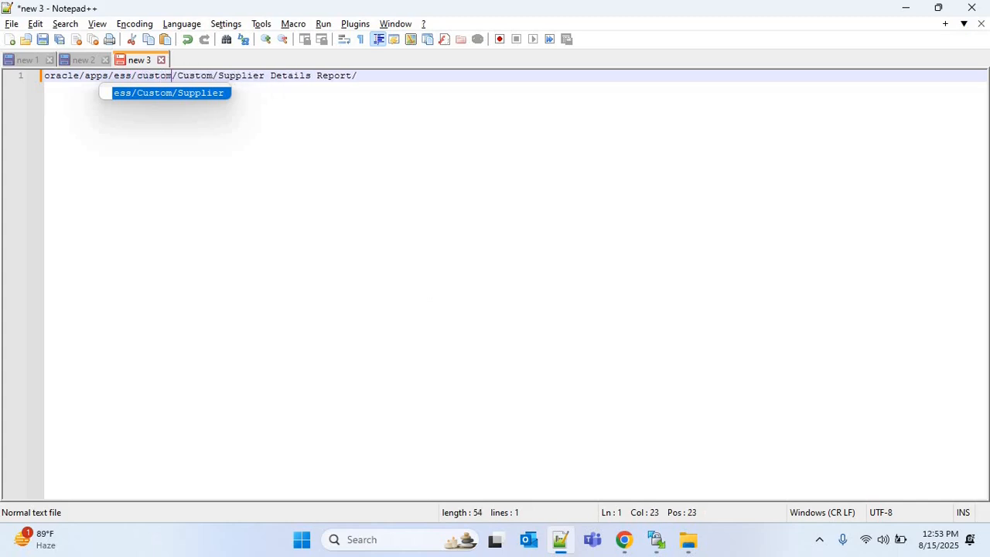
left_click(368, 81)
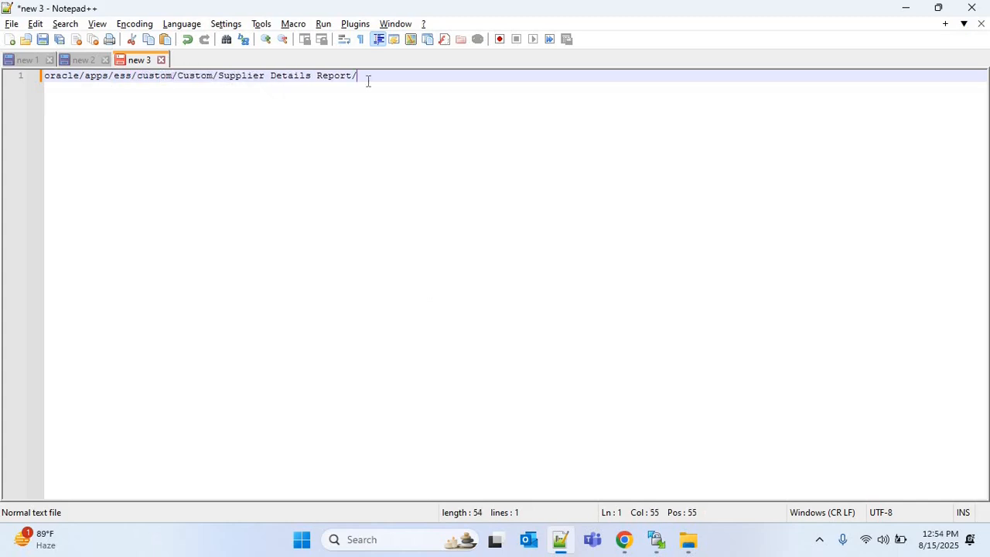
key("shift+Home")
key("ctrl+c")
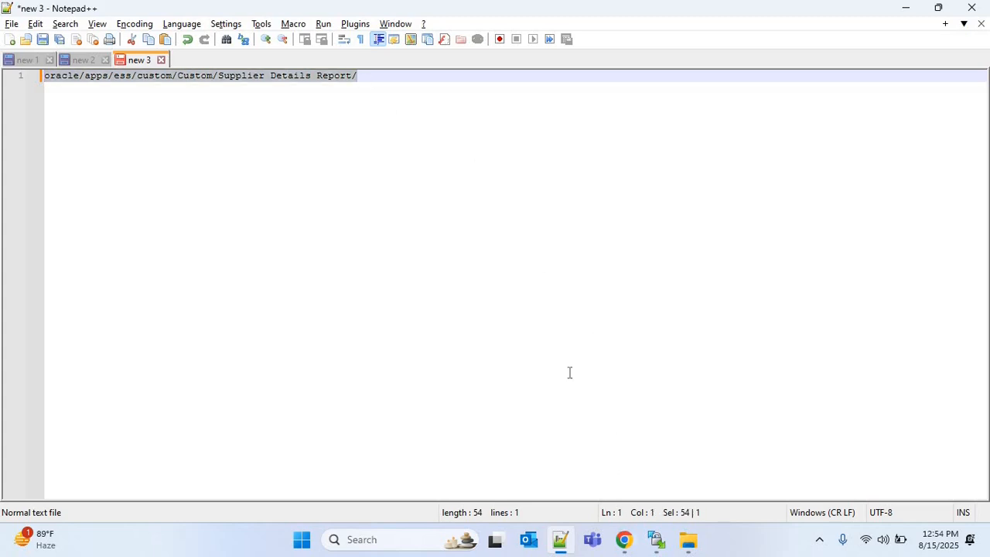
Step: Return to the integration and set v_job_pkg_name's value to 'oracle/apps/ess/custom/Custom/Supplier Details Report/'
left_click(624, 540)
key("ctrl+shift+Tab")
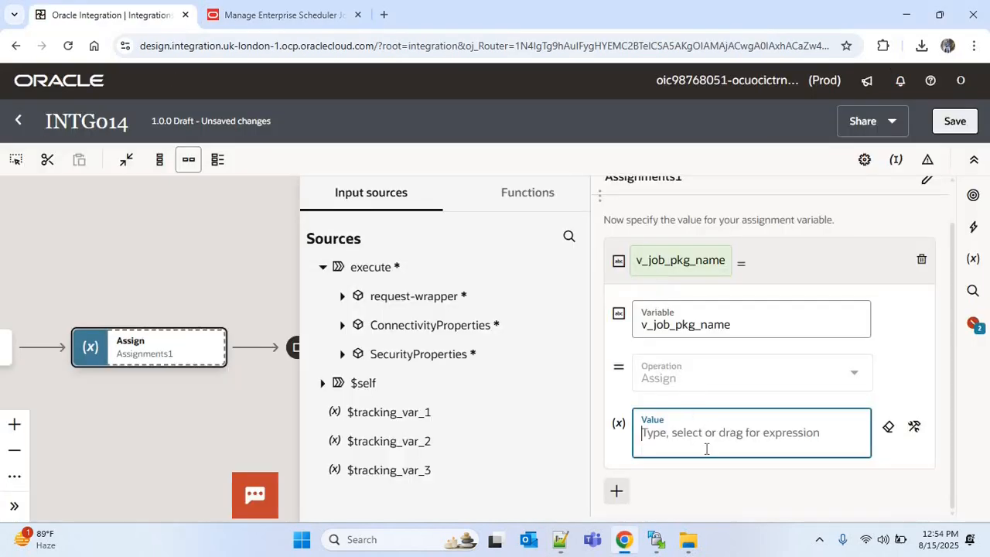
type("\"")
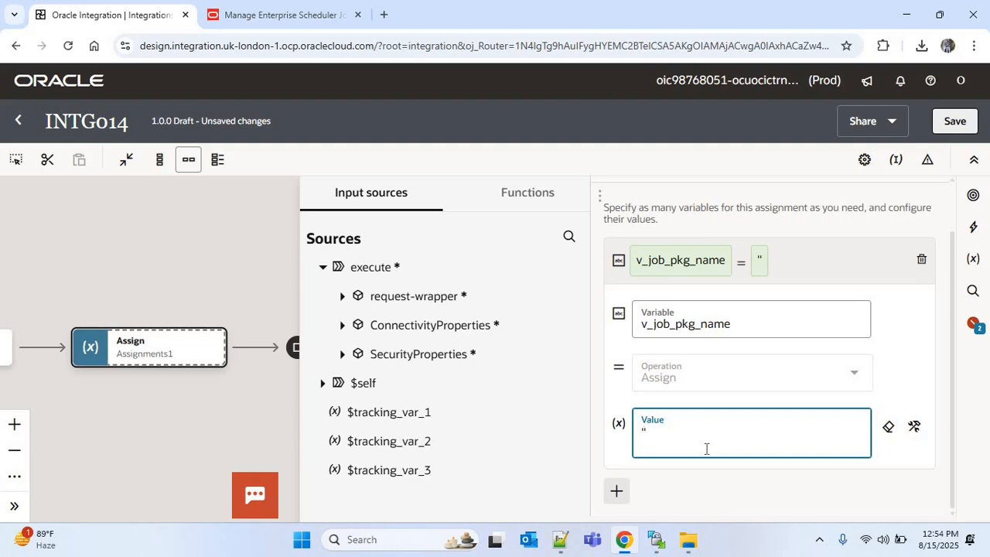
key("ctrl+v")
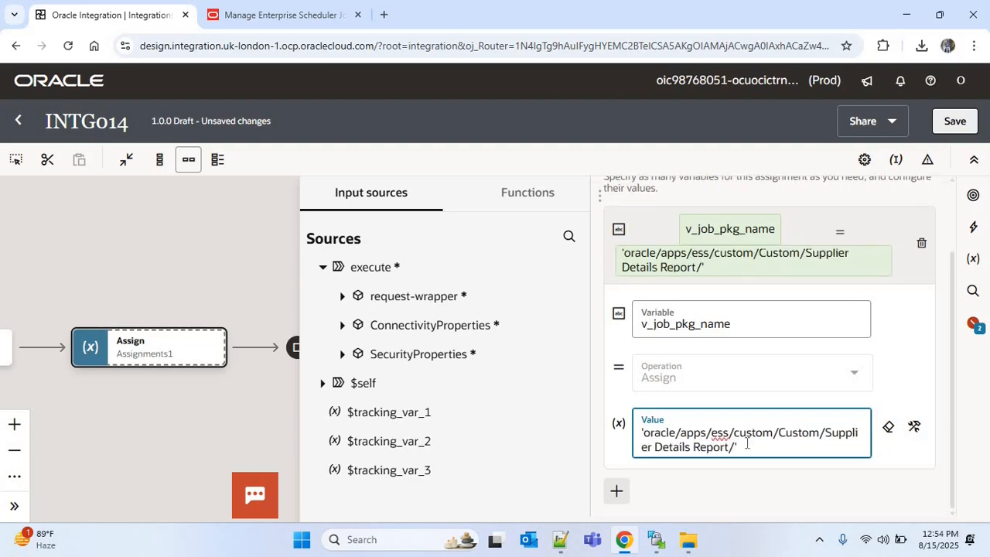
left_click(620, 493)
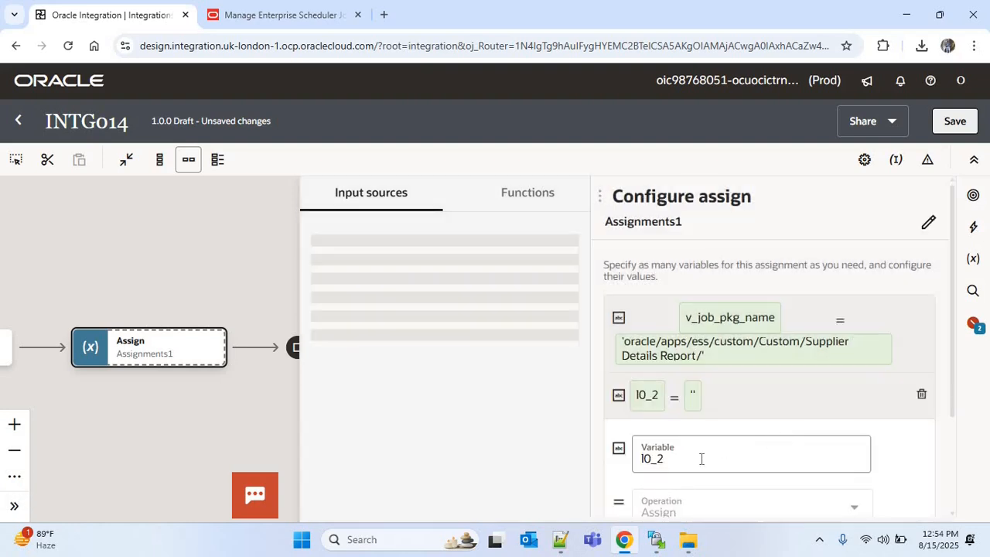
Step: Add an assignment variable v_job_def_name and set its value to the job definition name 'SUPDETREP'
left_click(702, 460)
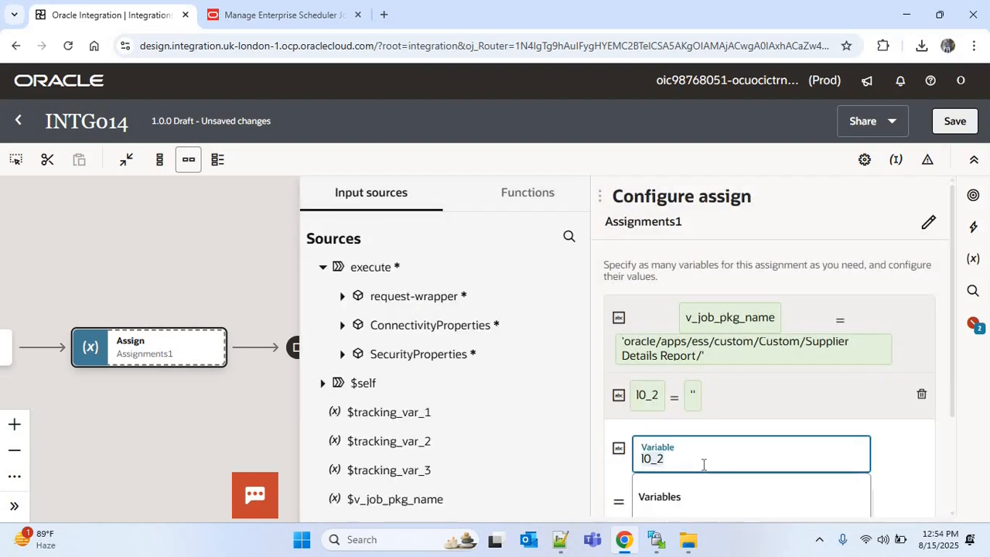
type("v_")
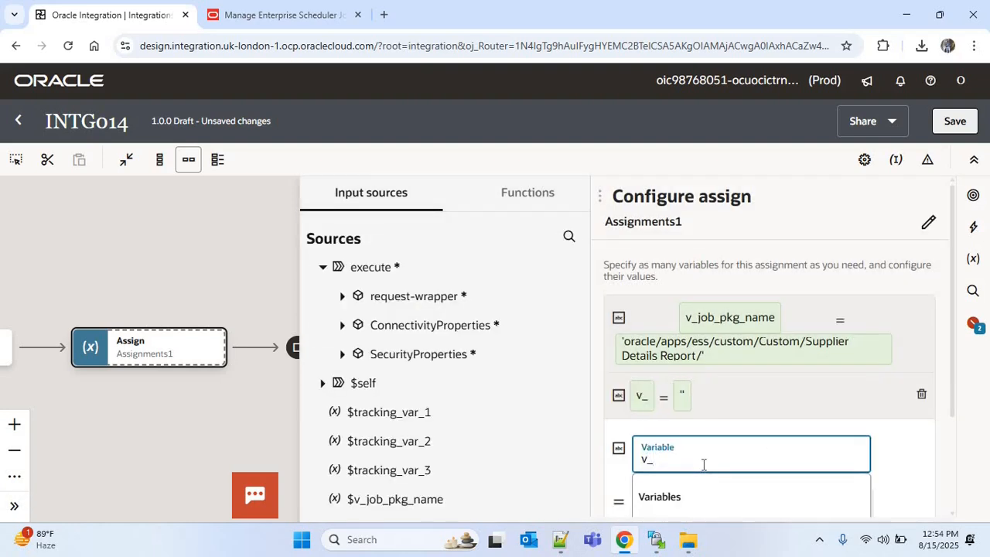
type("job")
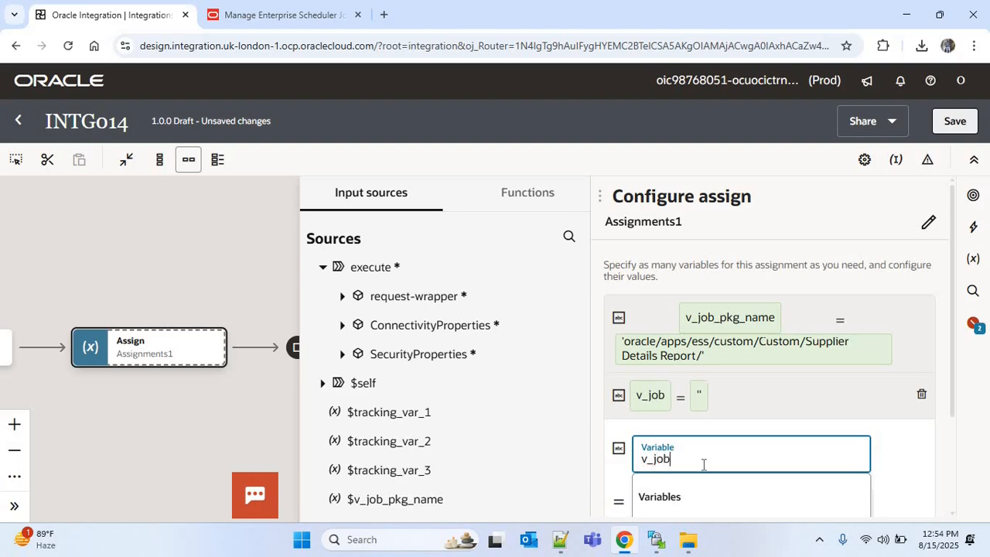
left_click(278, 14)
left_click(93, 229)
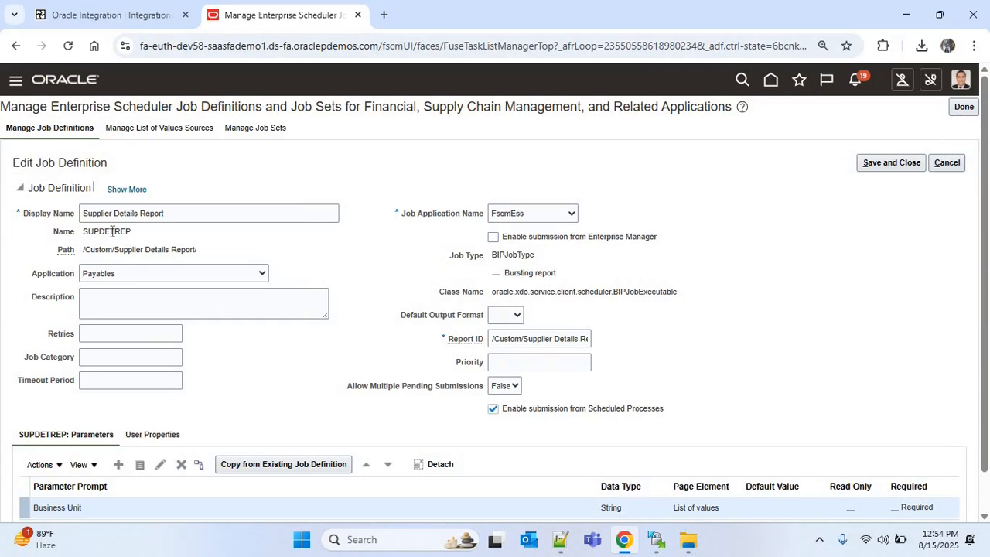
double_click(123, 231)
key("ctrl+c")
left_click(101, 10)
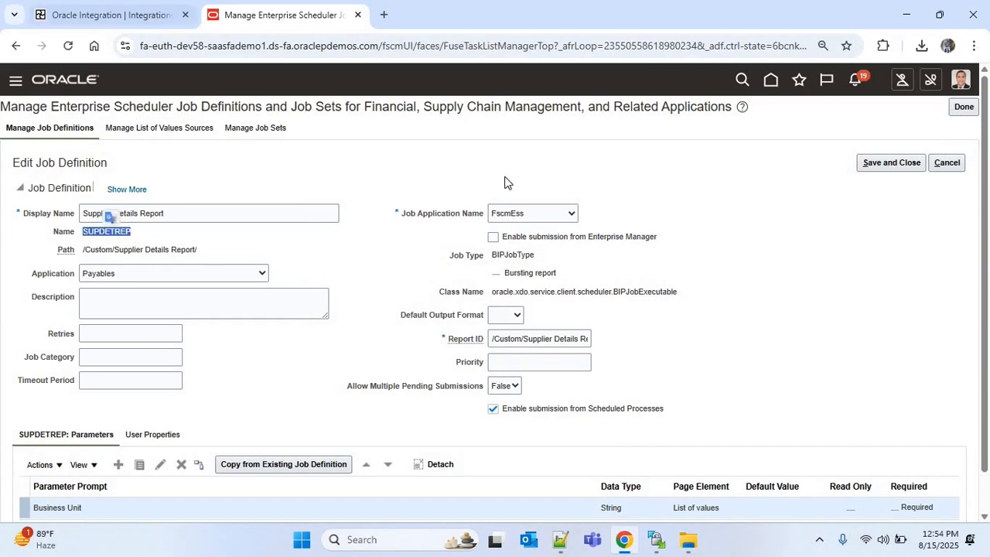
left_click(683, 436)
key("ctrl+v")
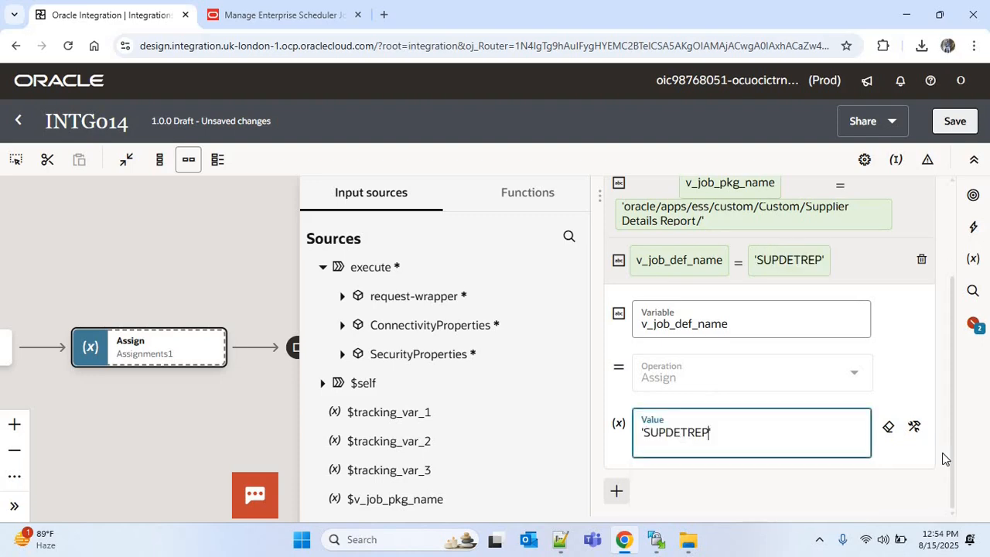
Step: Add a third assignment variable named v_job_status and save the integration
left_click(617, 491)
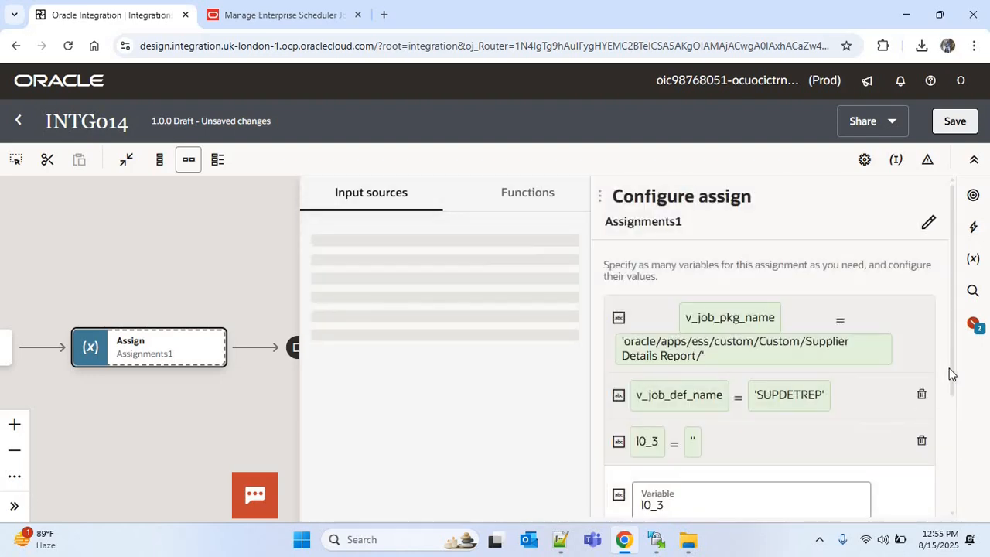
scroll(951, 373, "down", 2)
left_click(692, 413)
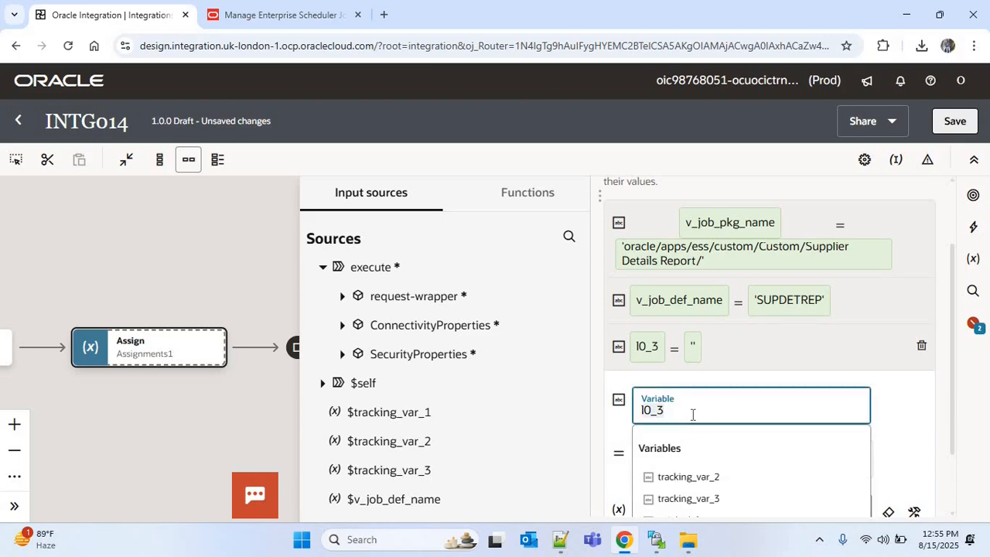
type("v_")
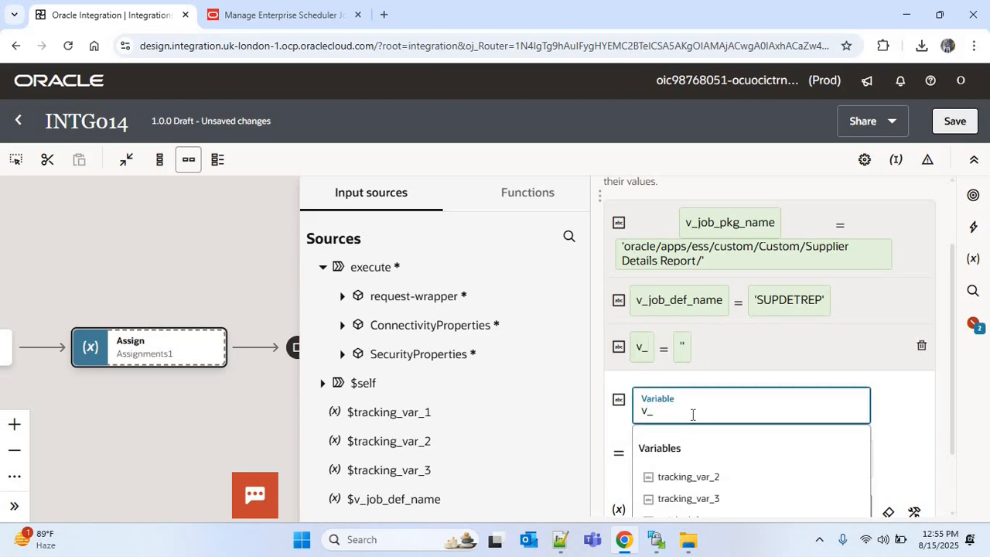
type("job_status")
left_click_drag(949, 407, 952, 480)
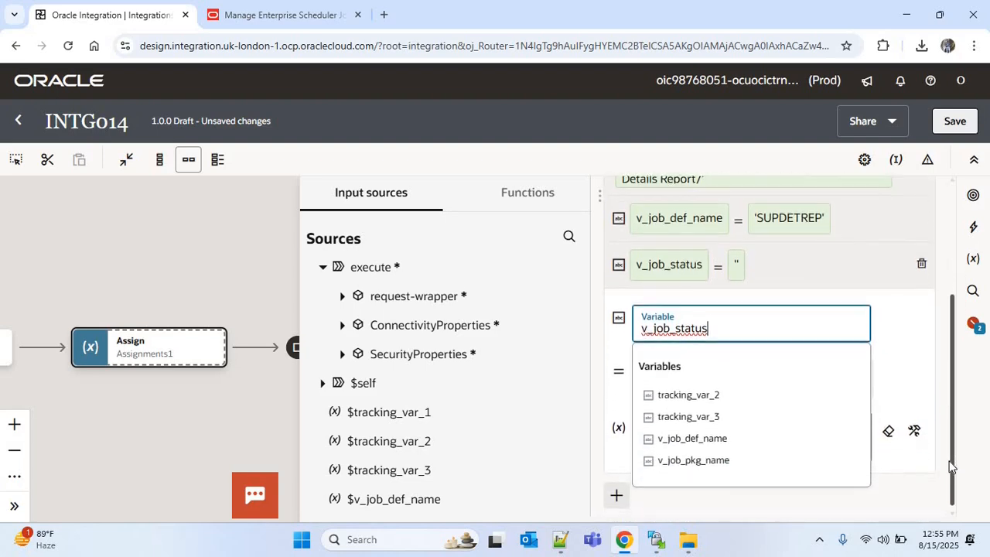
left_click(897, 502)
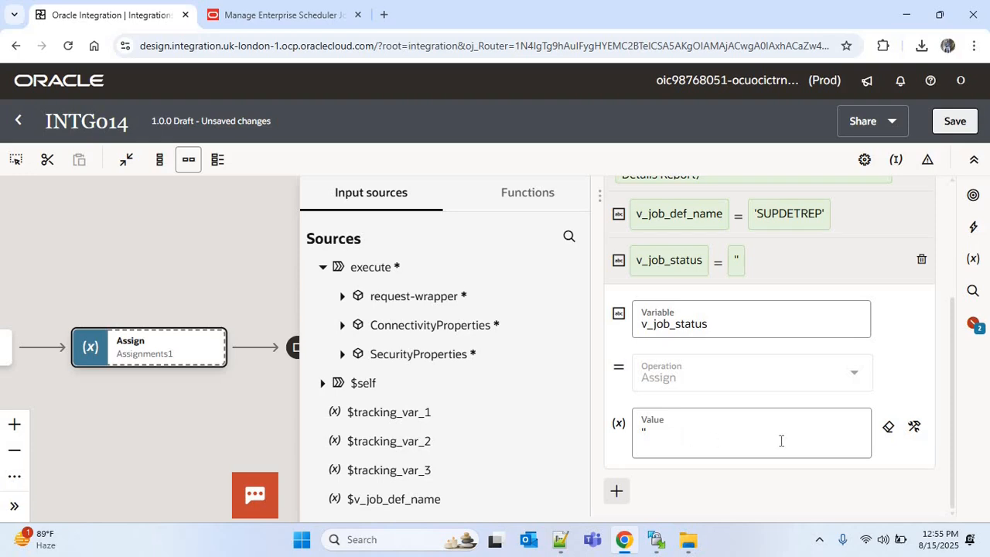
left_click(955, 121)
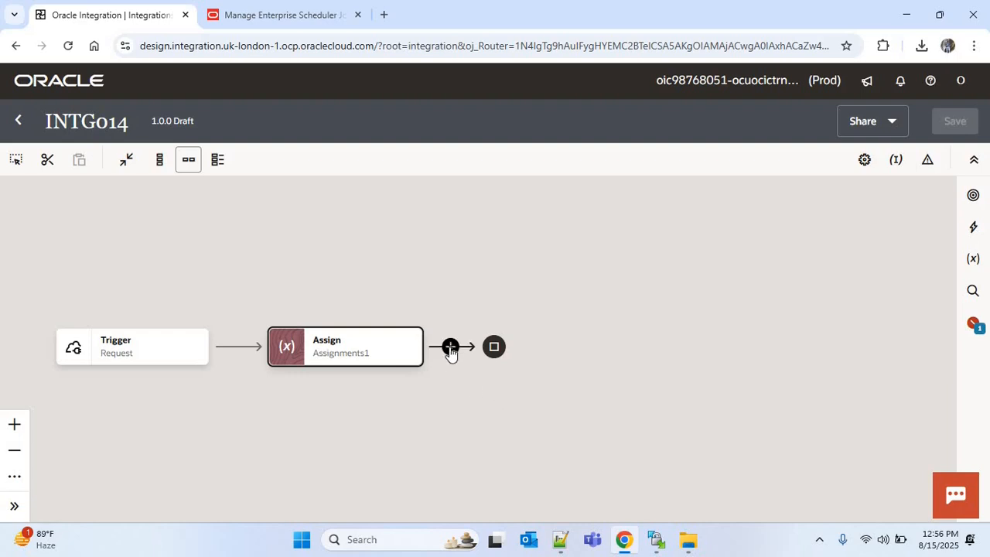
Step: Insert a Scope action after the Assign action
left_click(451, 347)
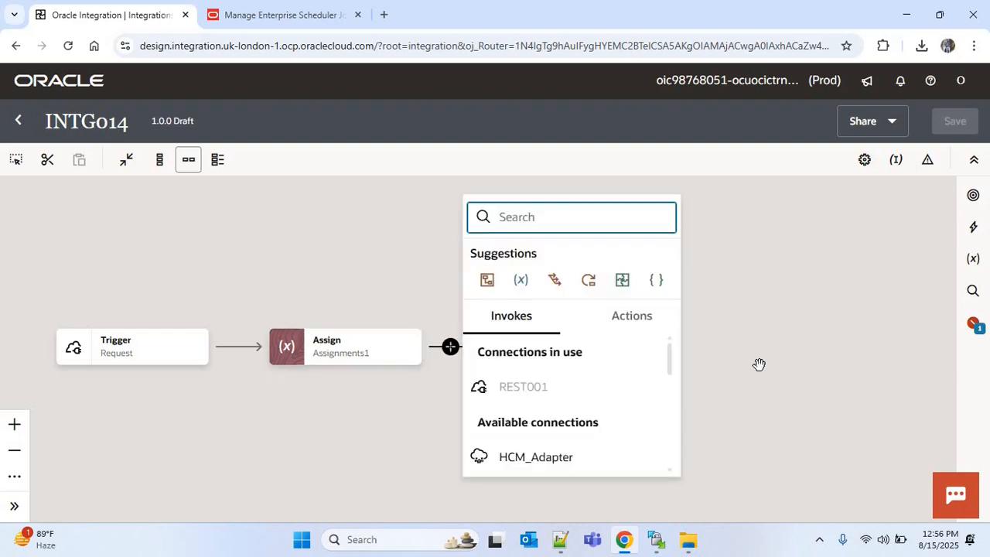
type("scope")
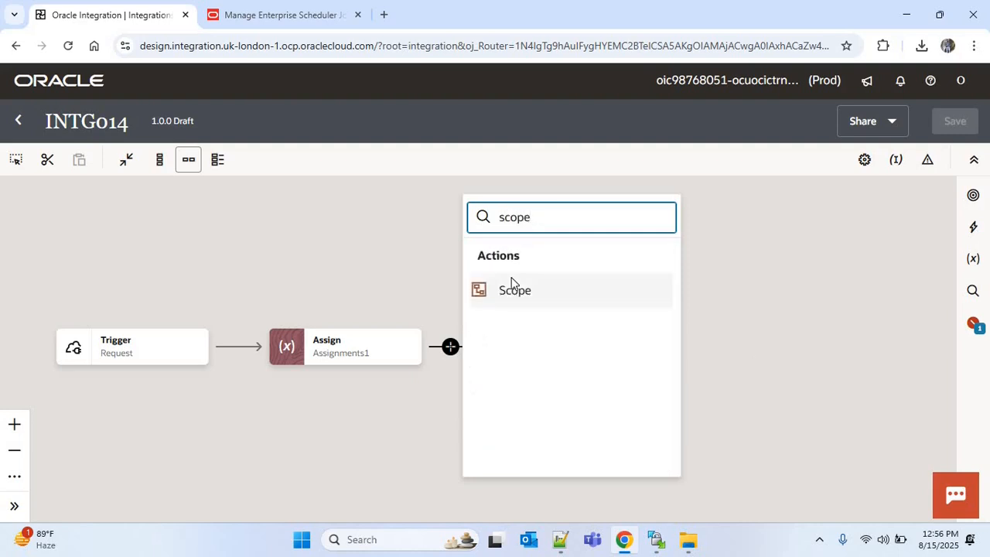
left_click(513, 282)
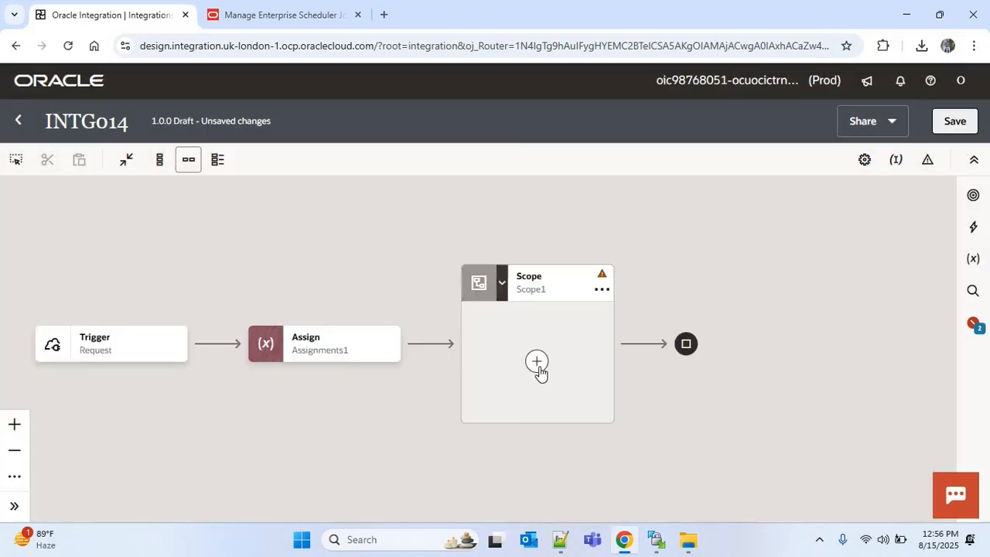
Step: Add an ERP Cloud invoke using ERPCLOUD001 inside the scope and name its endpoint SubmitESSJob
left_click(537, 362)
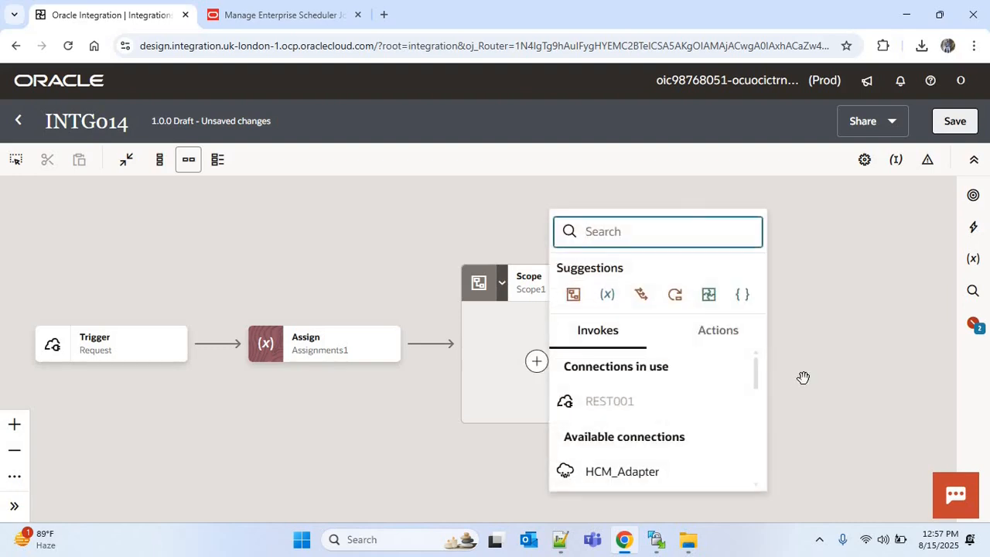
type("e")
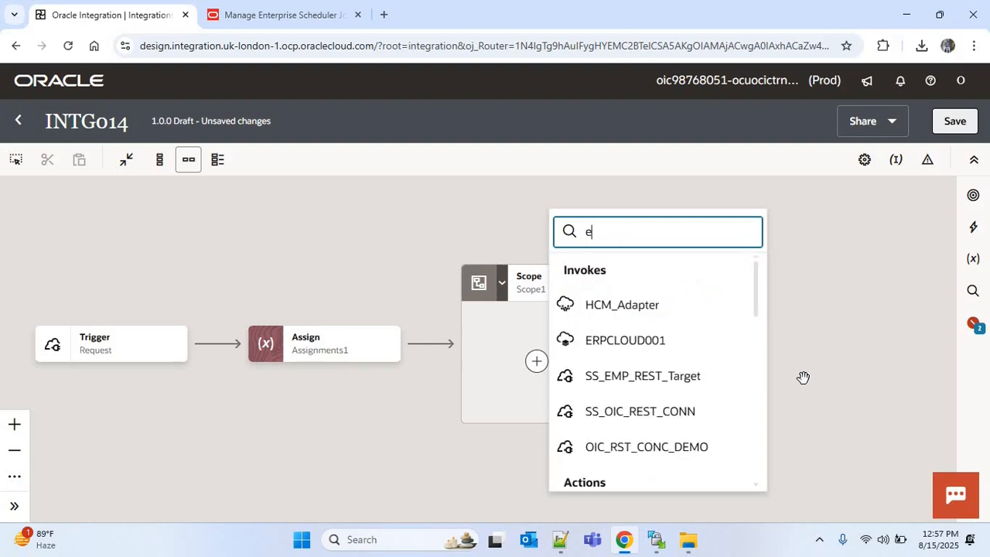
type("rp")
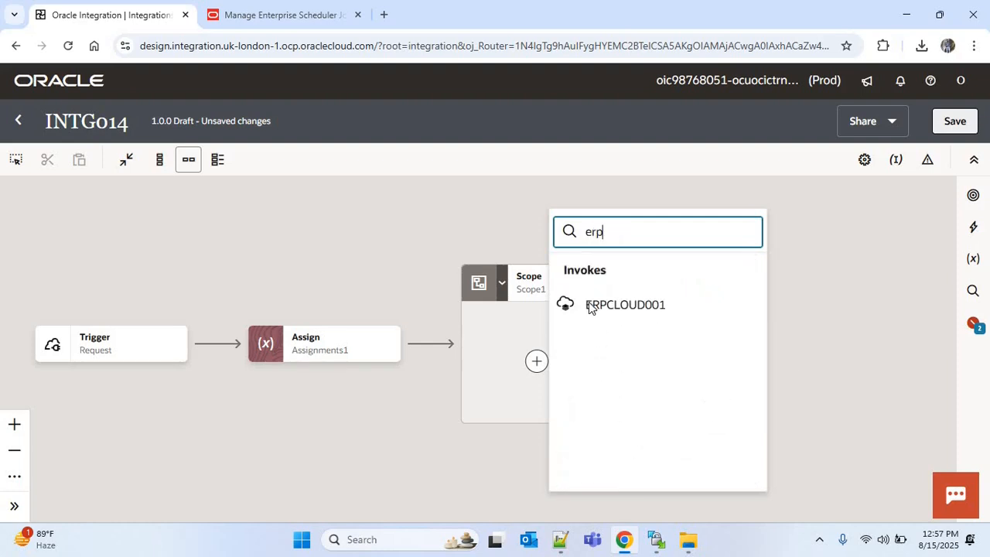
left_click(629, 308)
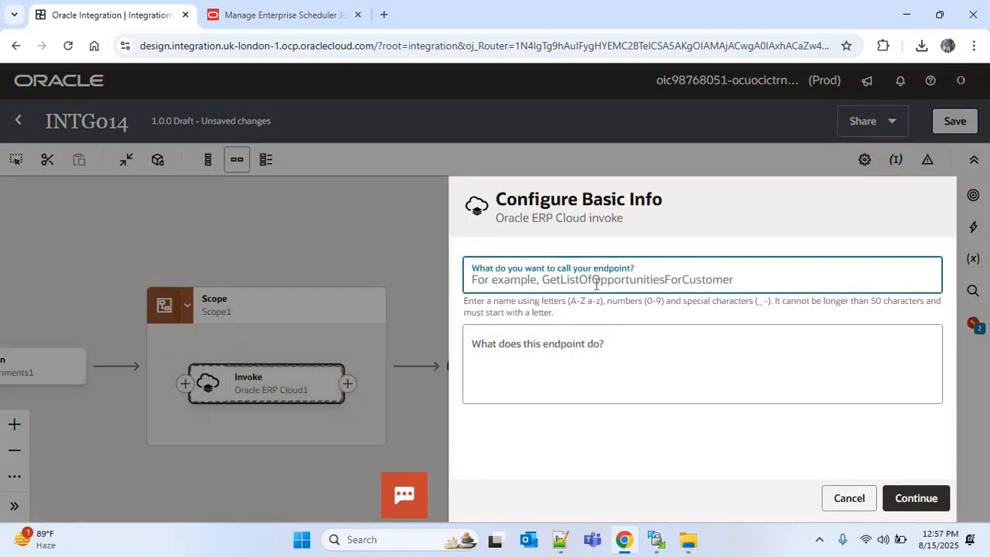
type("SubmitESSJob")
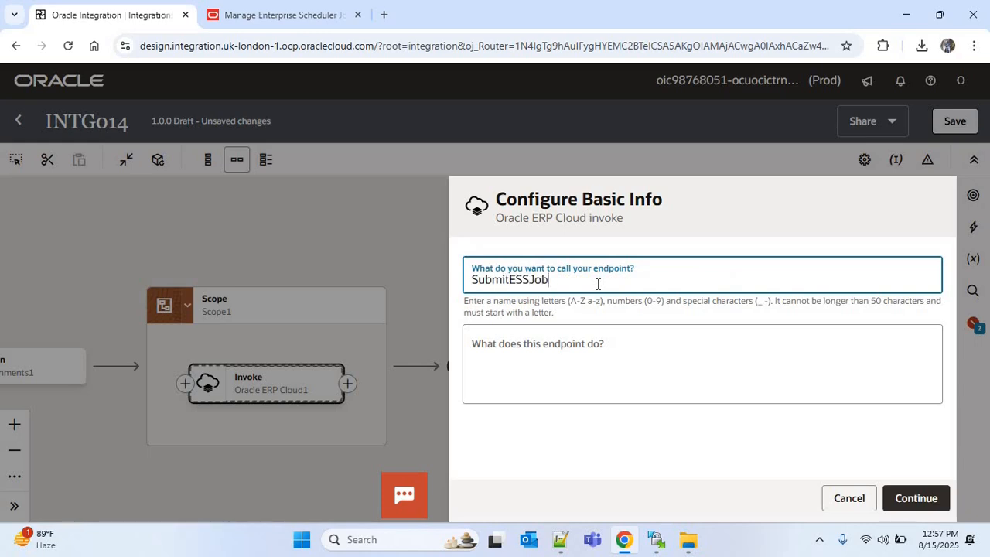
left_click(907, 492)
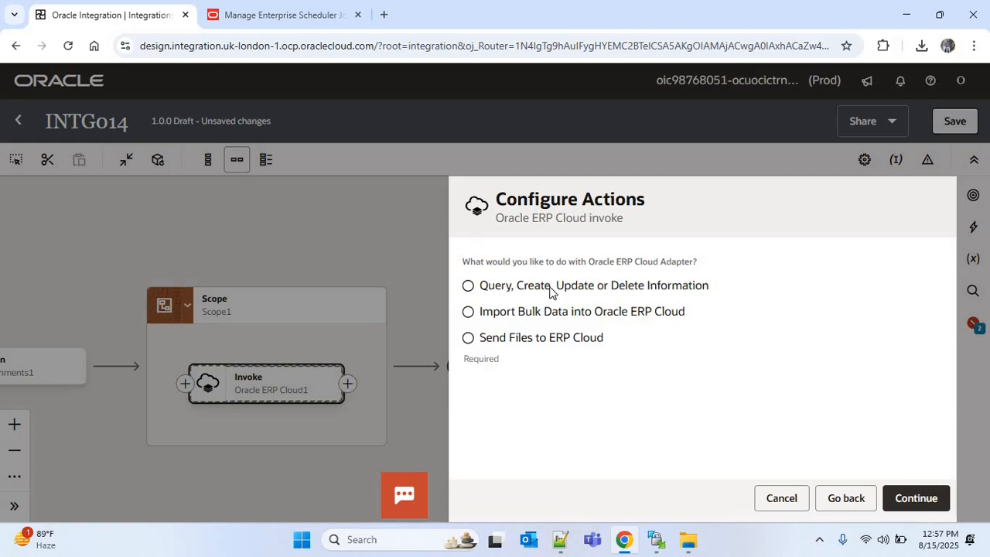
Step: Choose the Query, Create, Update or Delete Information action and select ErpIntegrationService from the services list
left_click(469, 286)
left_click(911, 500)
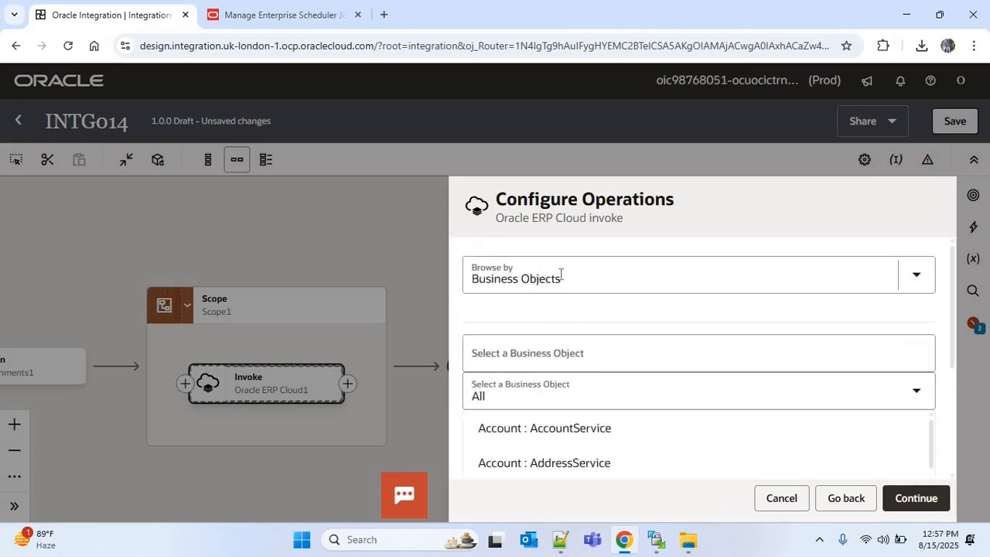
left_click(557, 280)
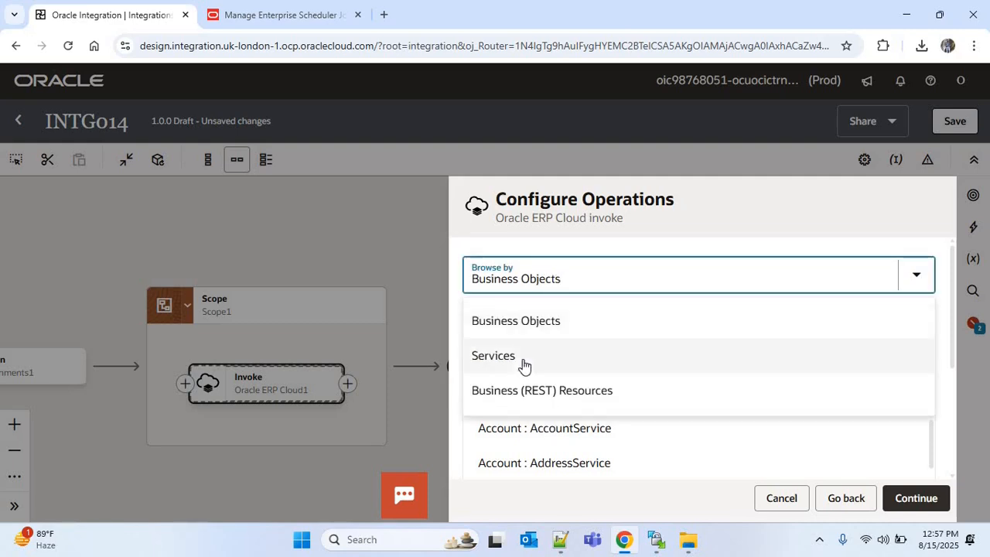
left_click(525, 358)
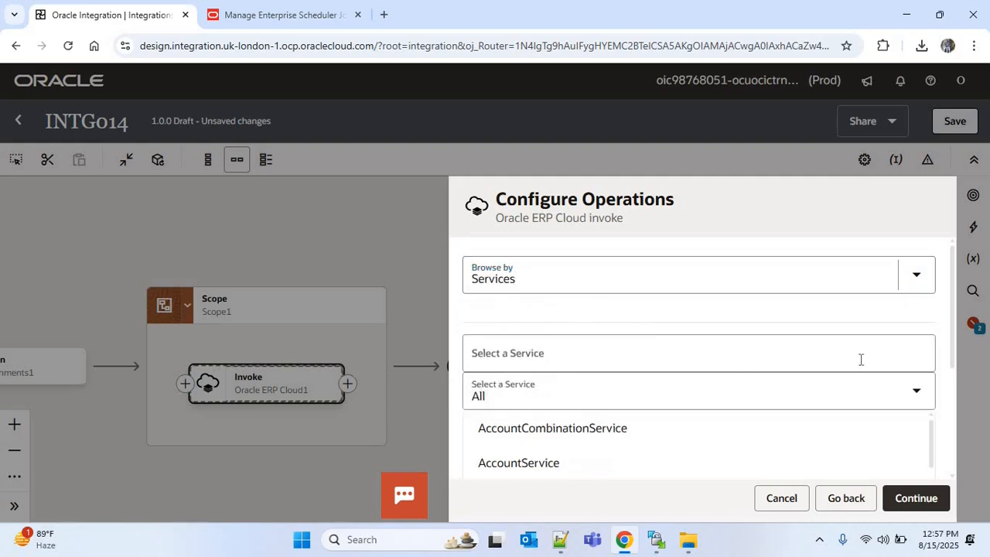
left_click(556, 361)
type("ERP")
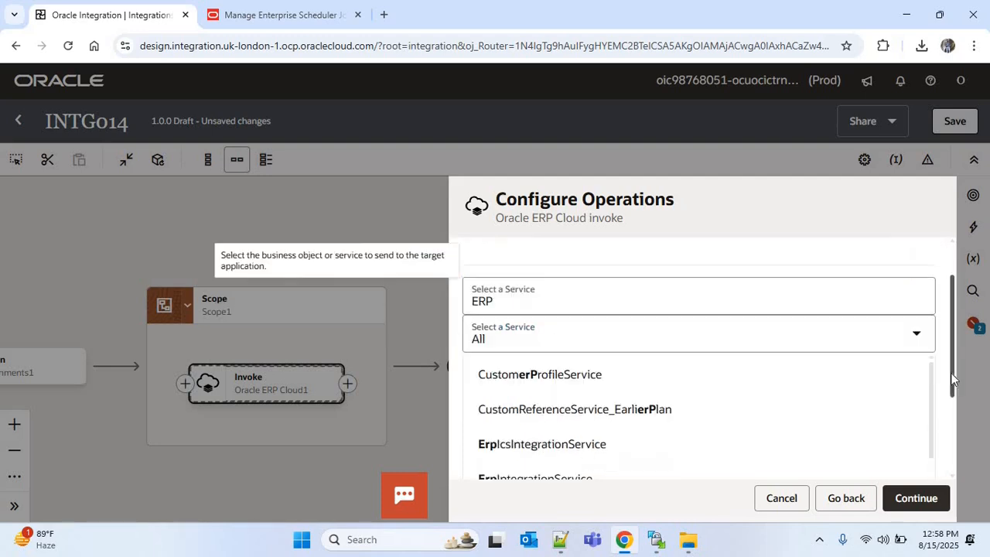
scroll(652, 380, "down", 3)
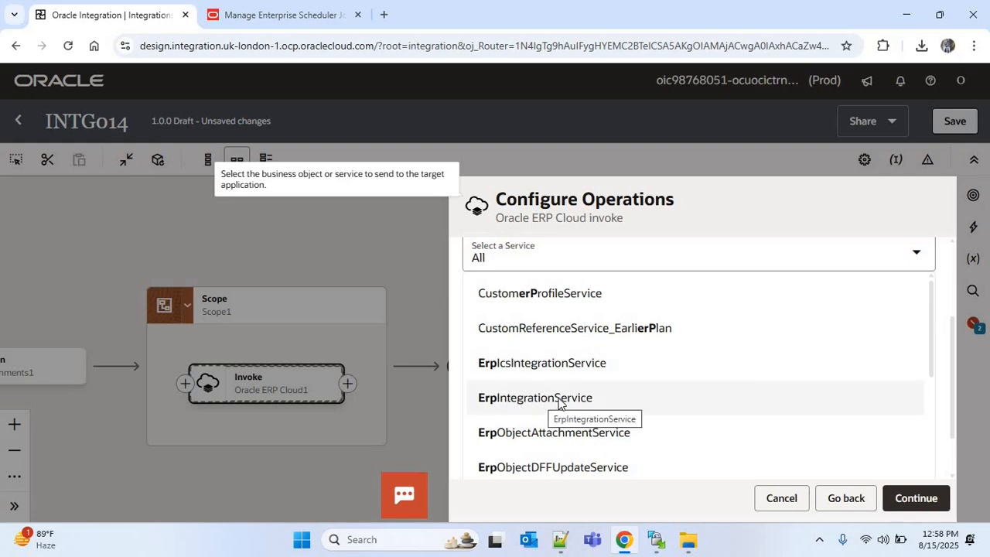
left_click(740, 387)
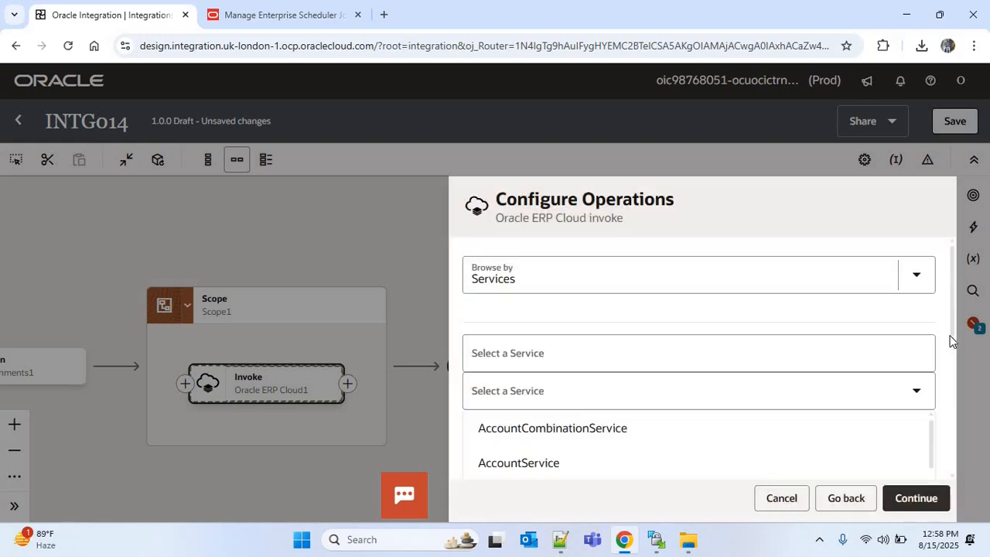
Step: Select the submitESSJobRequest operation for the business service and finish configuring the invoke
left_click_drag(953, 339, 952, 474)
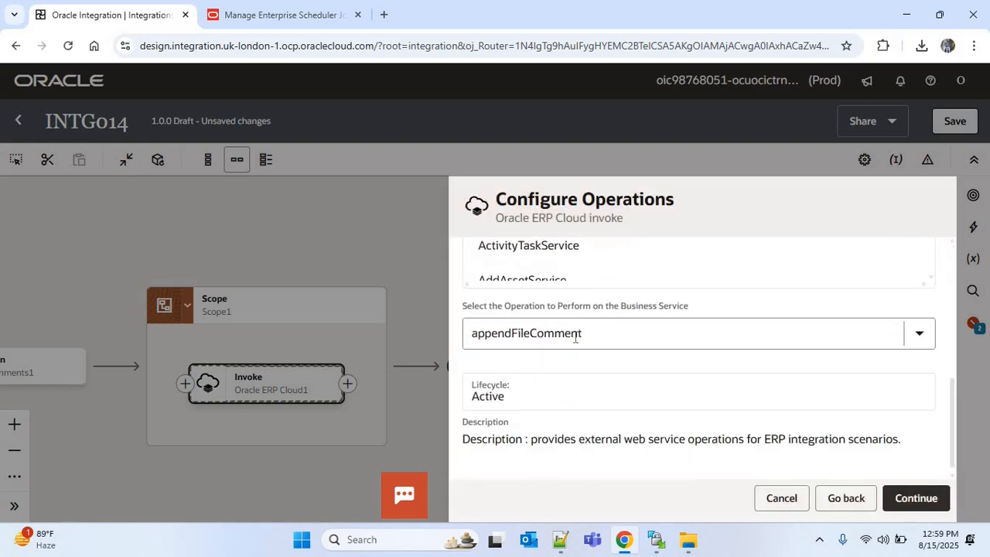
left_click(576, 339)
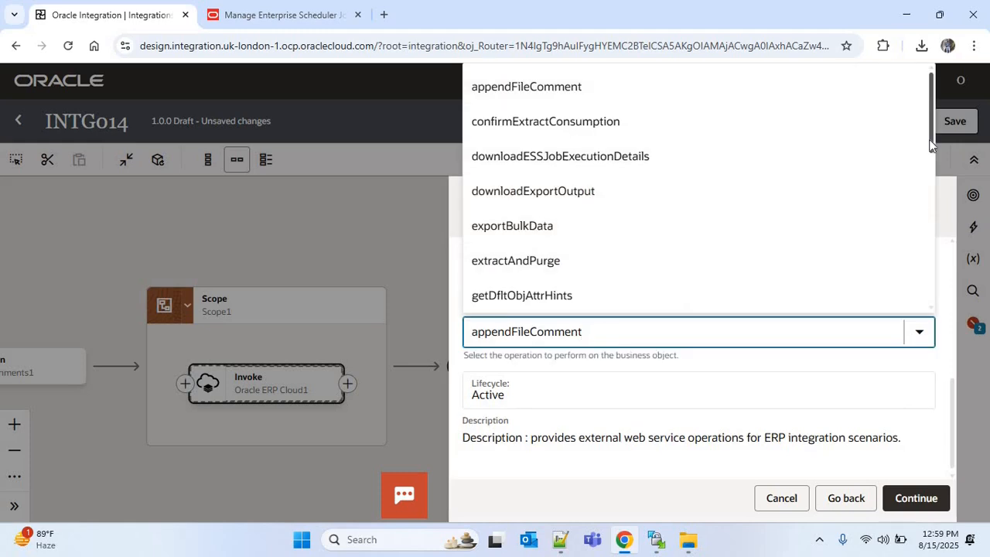
left_click_drag(931, 145, 924, 232)
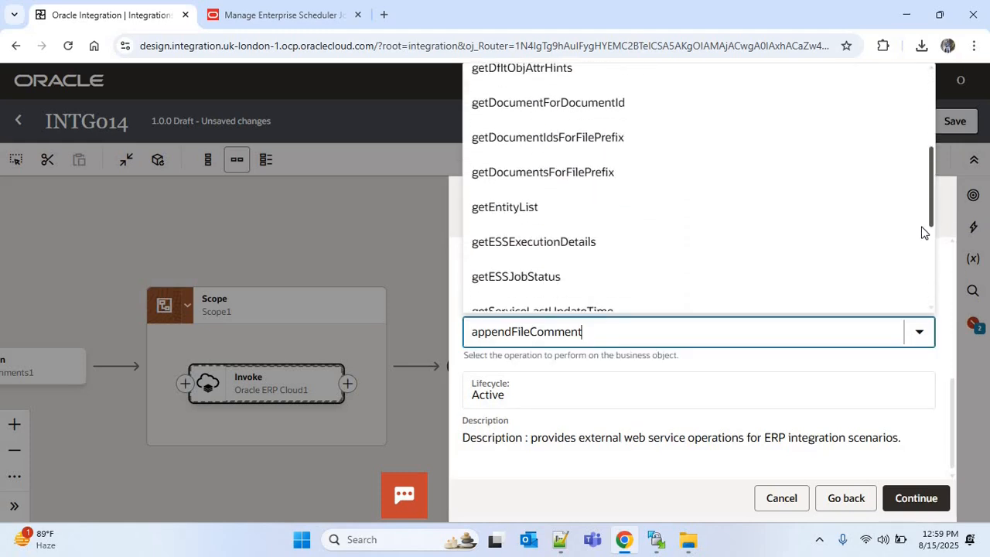
scroll(538, 248, "down", 2)
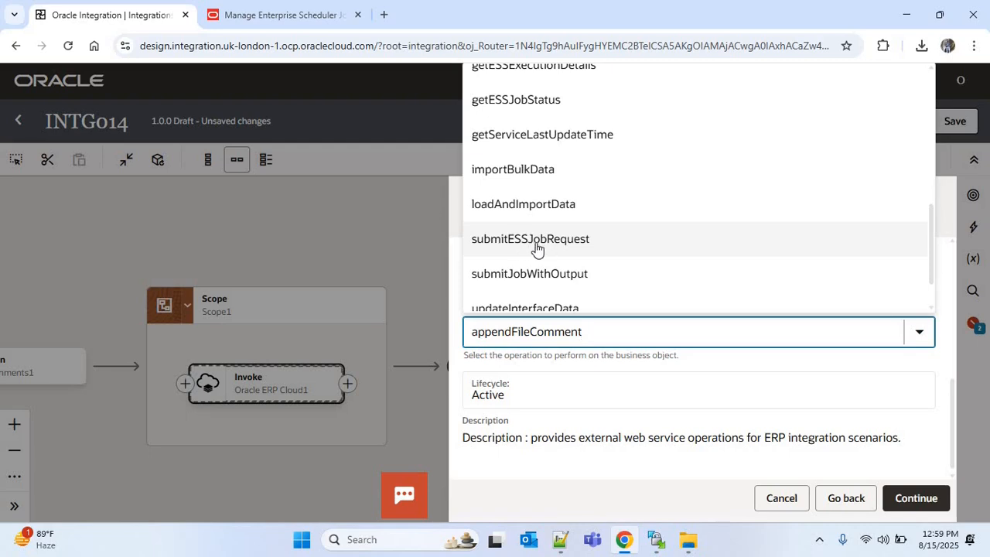
left_click(548, 246)
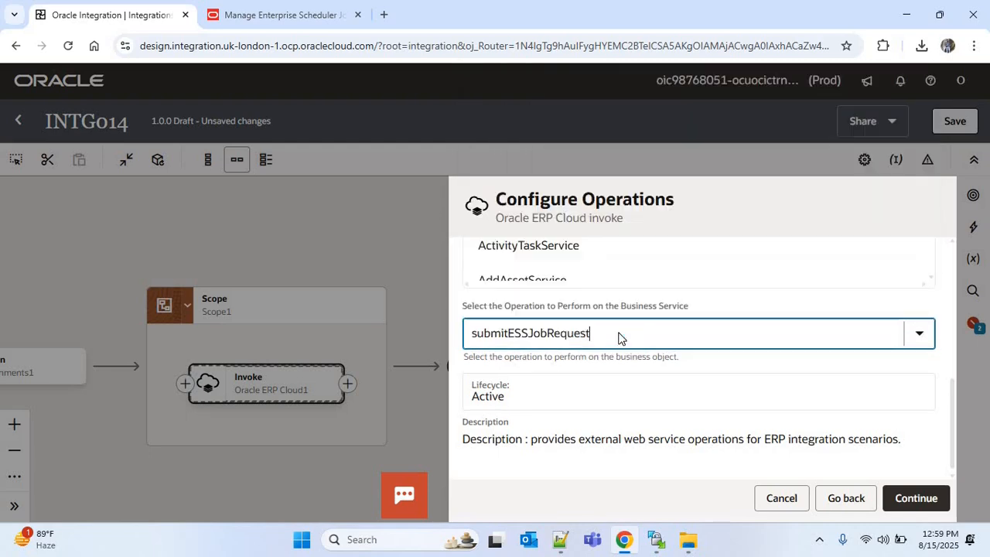
left_click(914, 496)
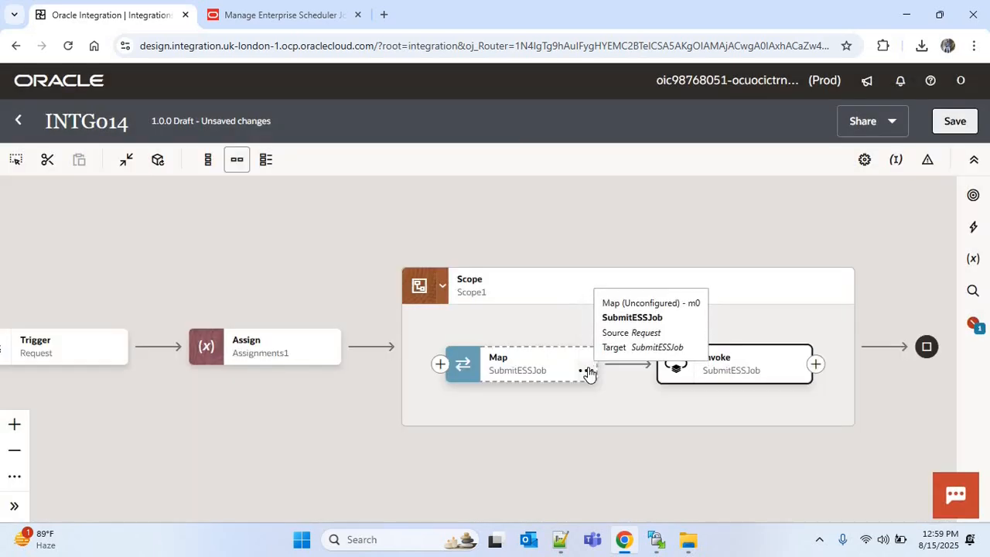
Step: Edit the SubmitESSJob map, mapping v_job_def_name to Job Definition Name and v_job_pkg_name to Job Package Name
left_click(588, 373)
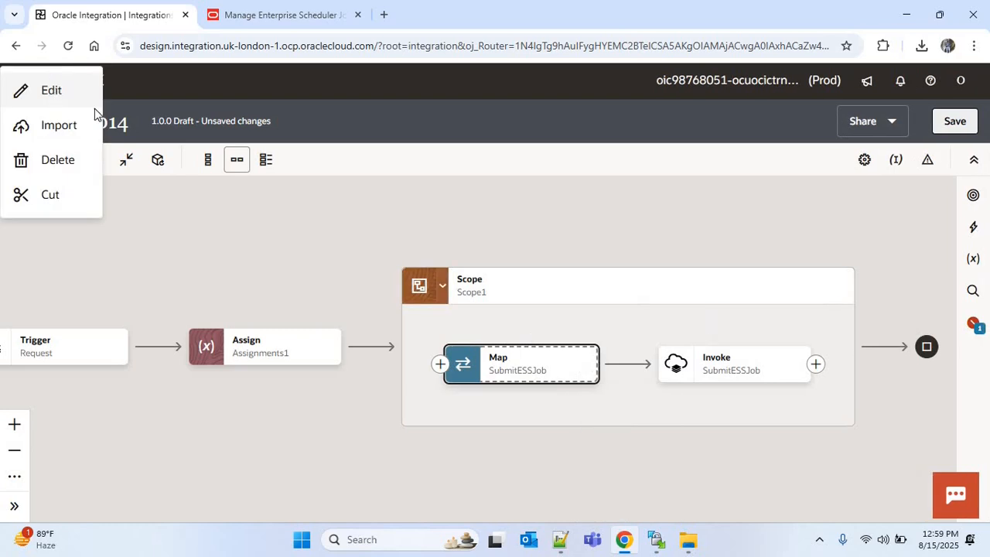
left_click(89, 99)
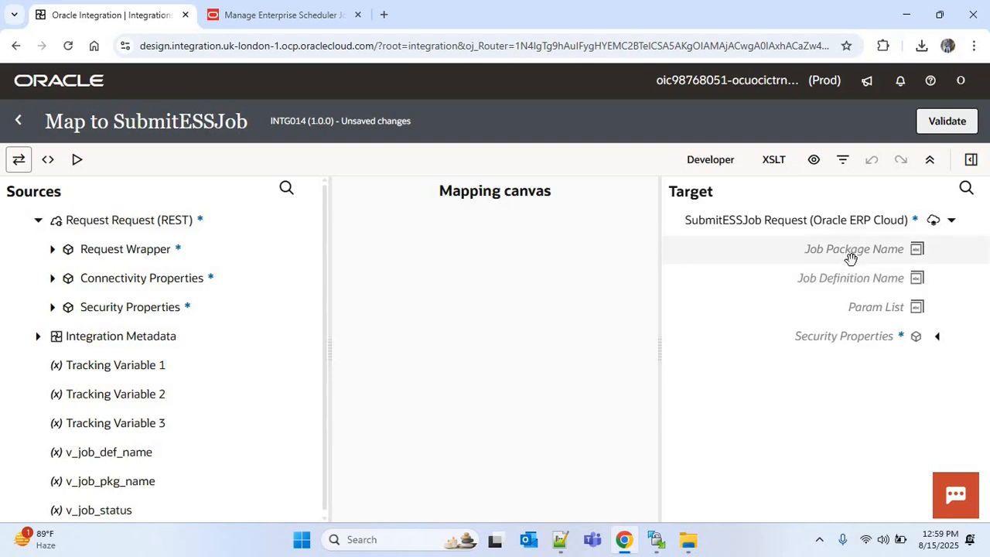
left_click_drag(136, 459, 807, 283)
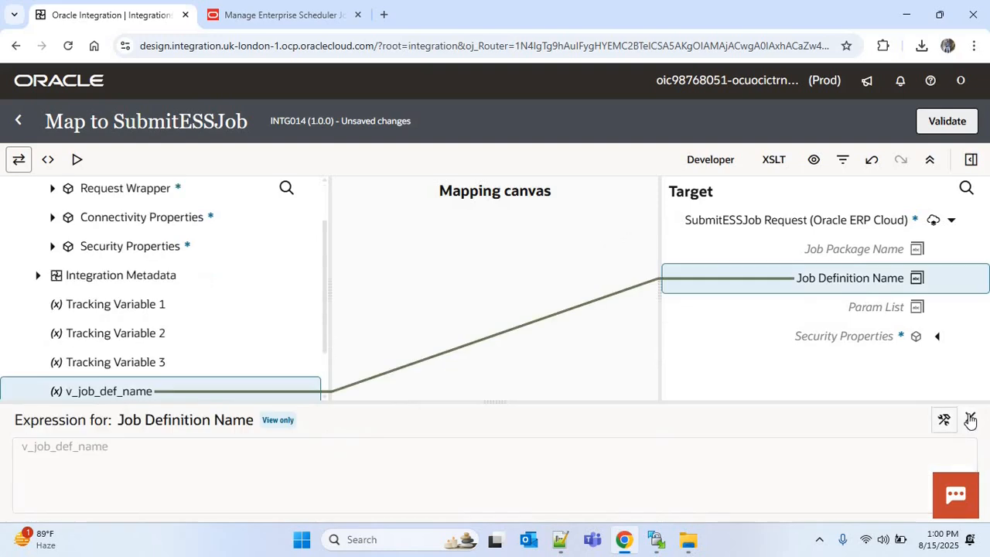
left_click(970, 418)
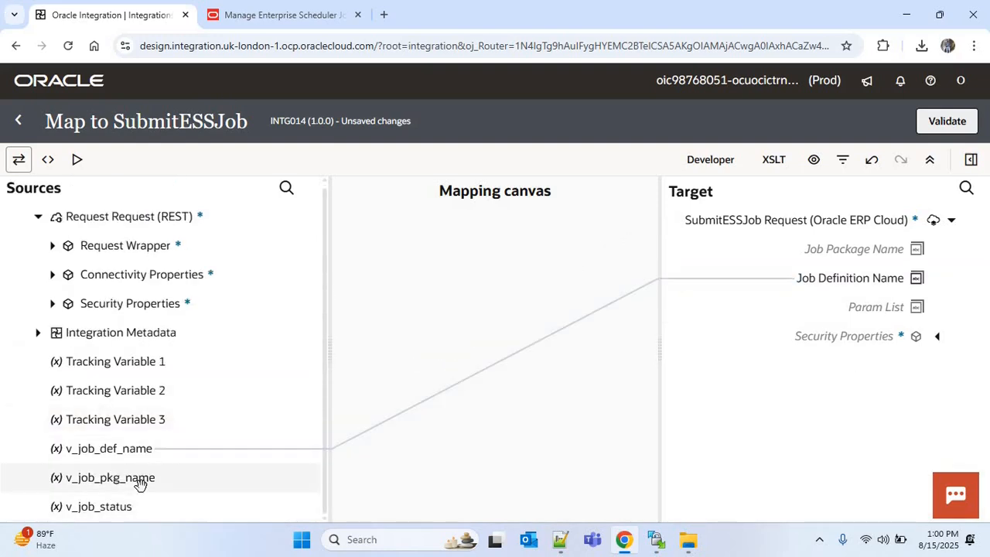
left_click_drag(154, 477, 780, 249)
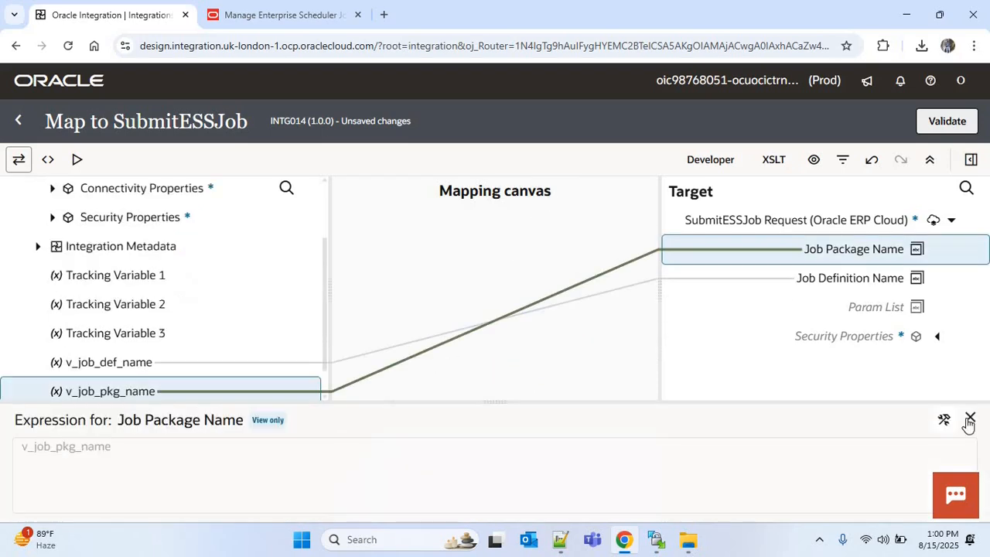
left_click(970, 419)
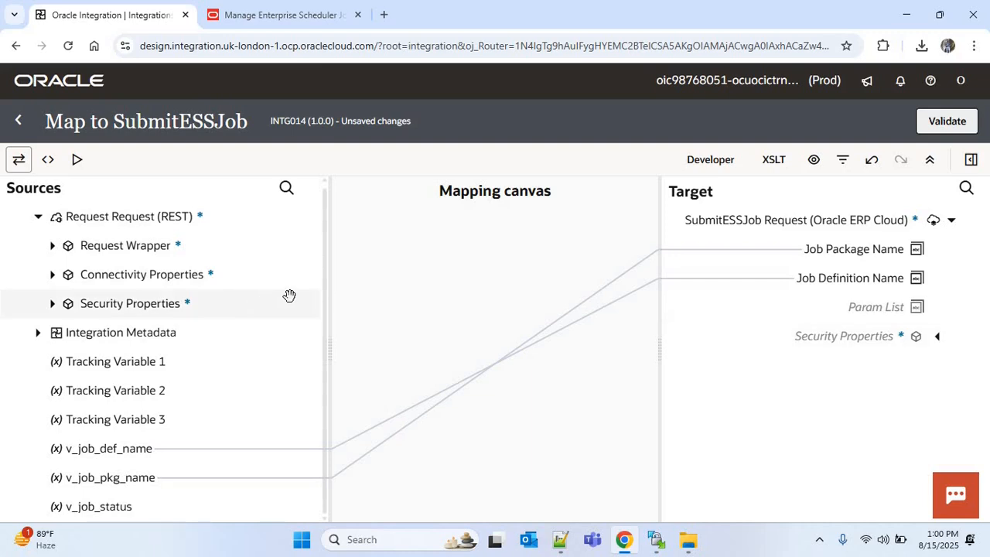
Step: Map the request wrapper's Business Unit to the Param List target field
left_click(53, 246)
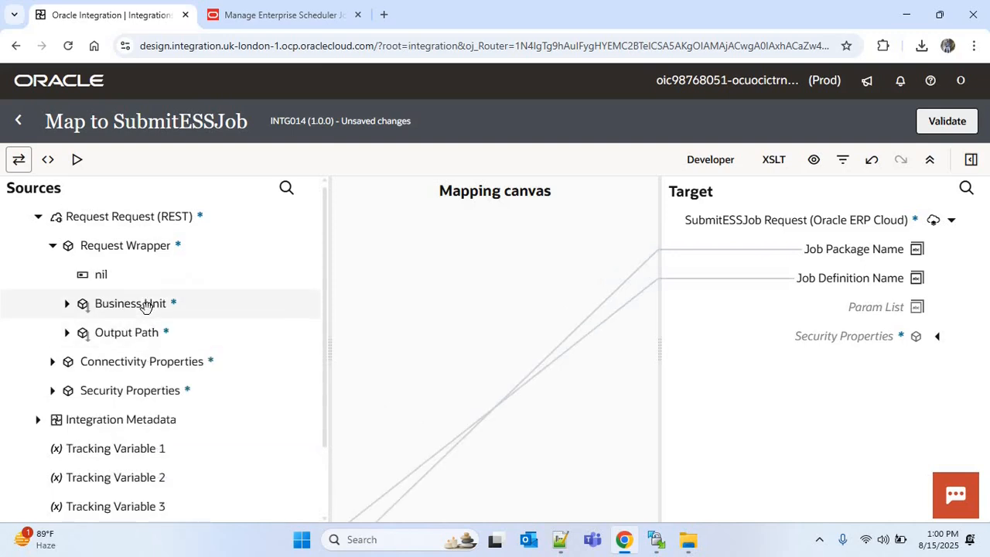
left_click_drag(146, 307, 900, 307)
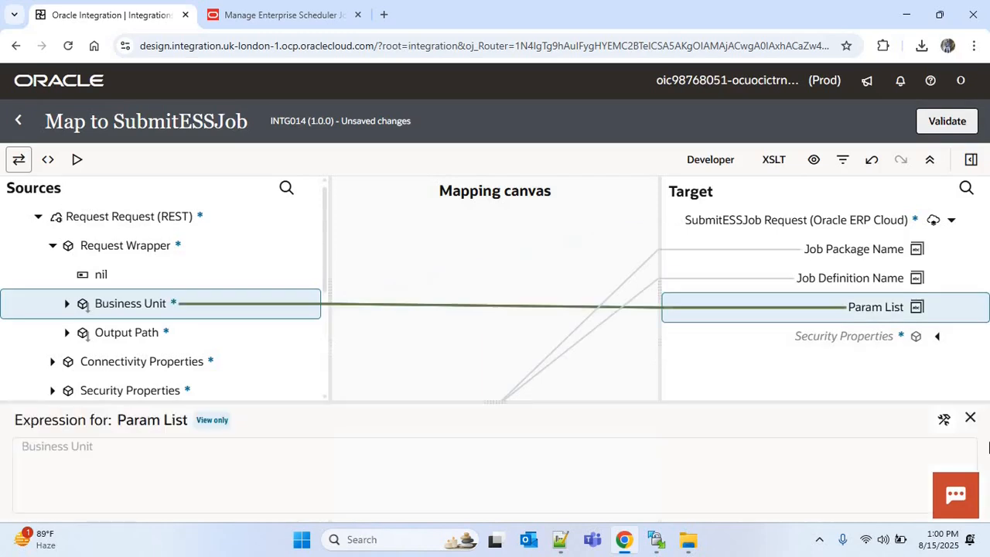
left_click(816, 400)
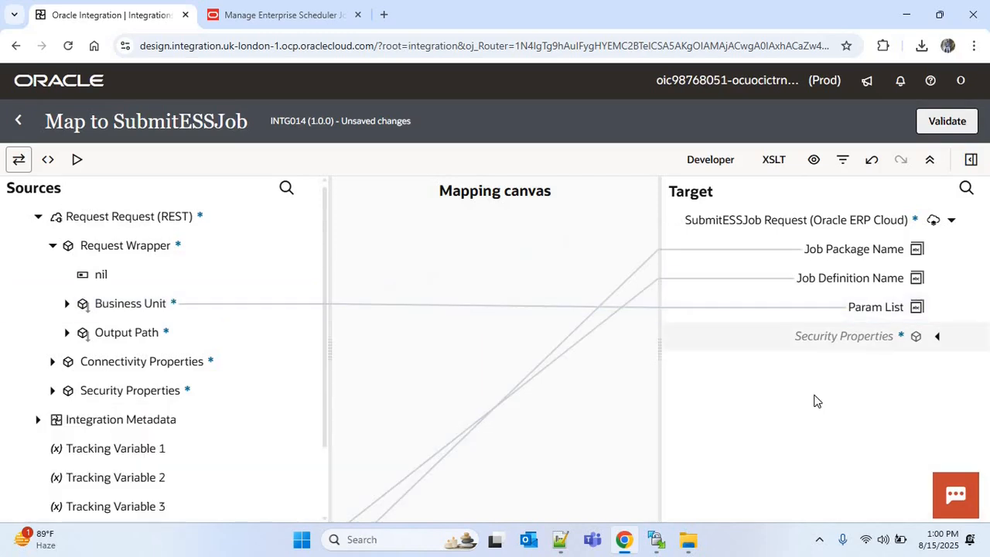
right_click(865, 308)
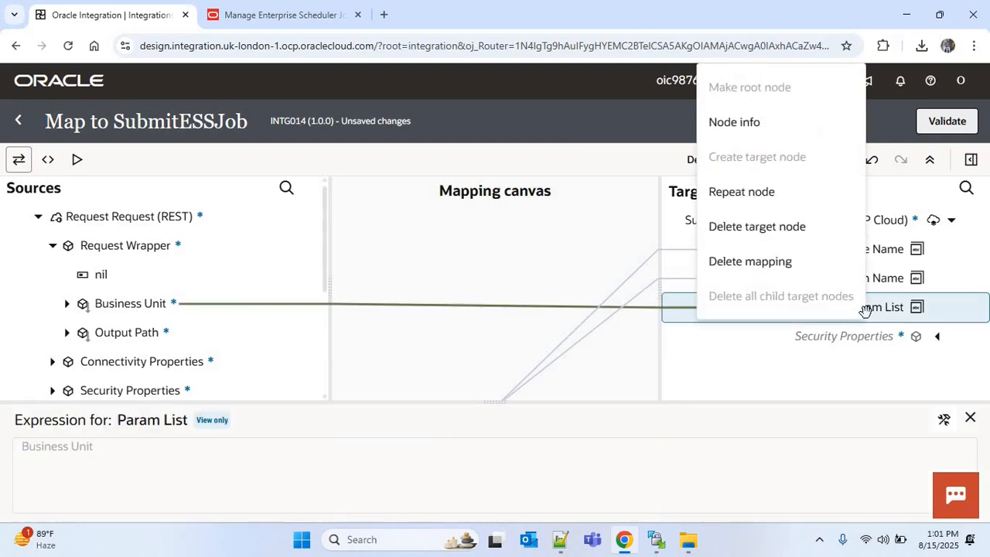
left_click(756, 198)
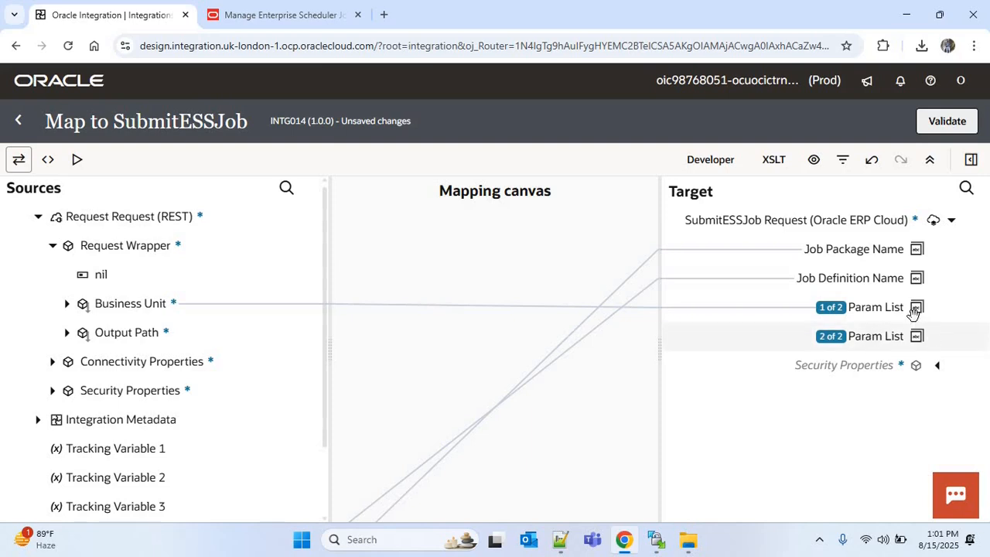
right_click(875, 338)
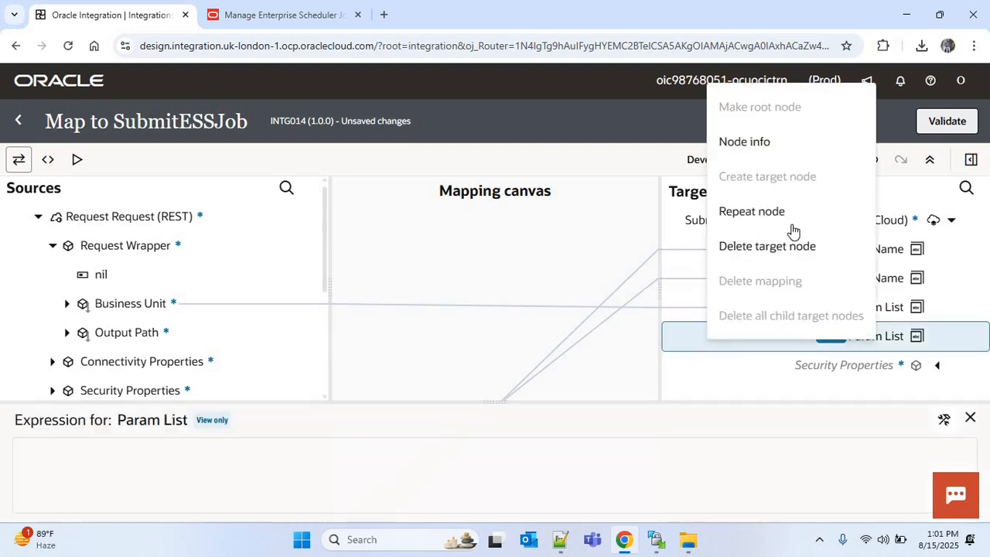
left_click(973, 418)
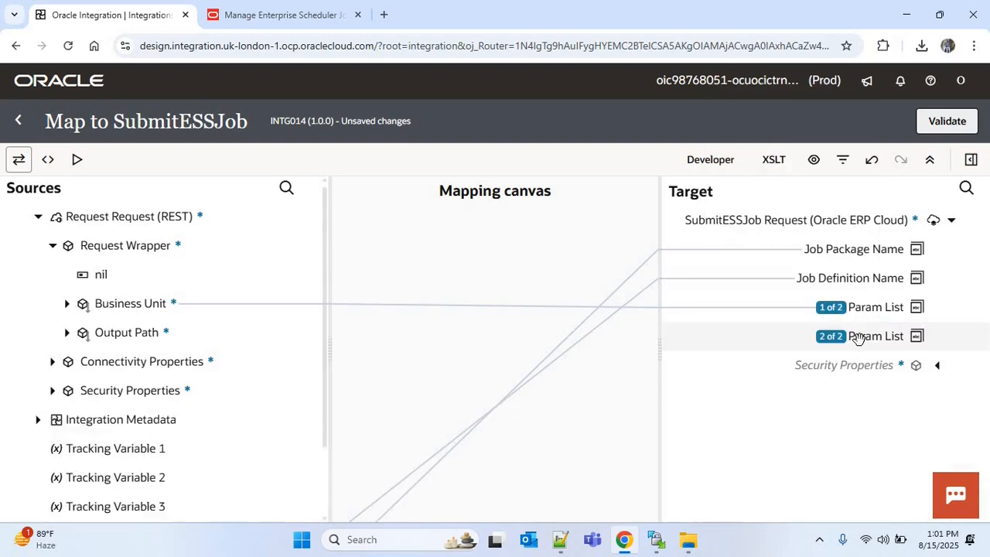
right_click(859, 338)
left_click(744, 252)
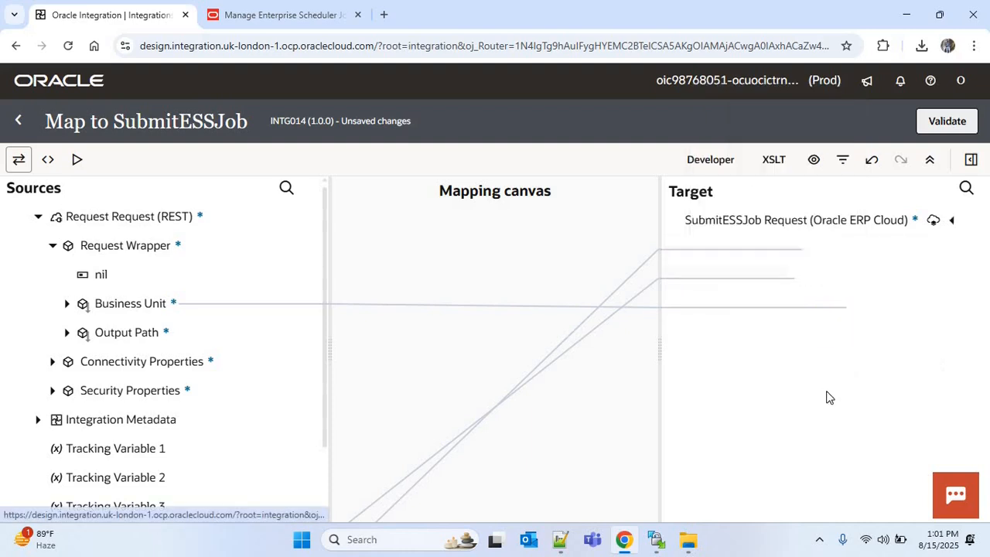
Step: Validate the mapping and return to the integration canvas
left_click(947, 122)
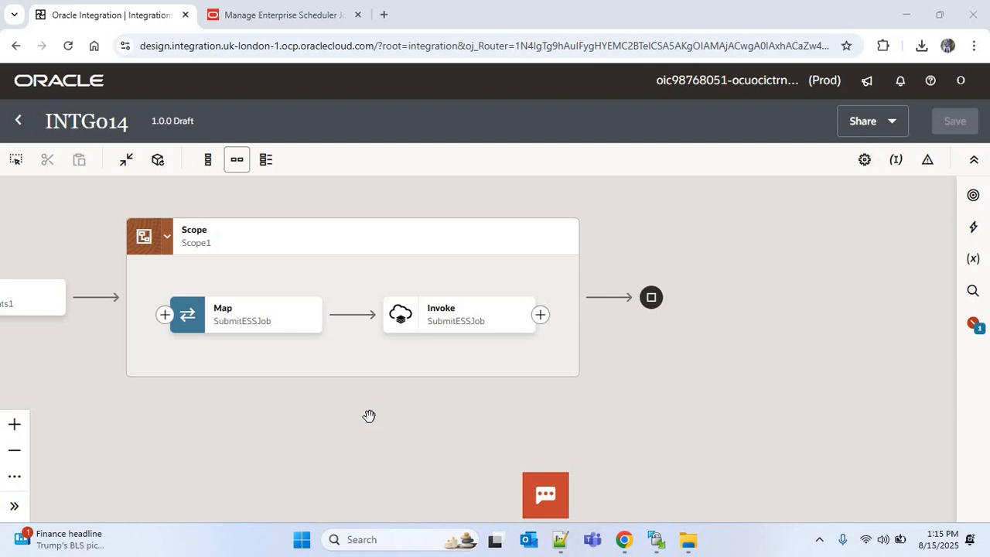
Step: Add a While action after the SubmitESSJob invoke inside the scope
left_click(541, 314)
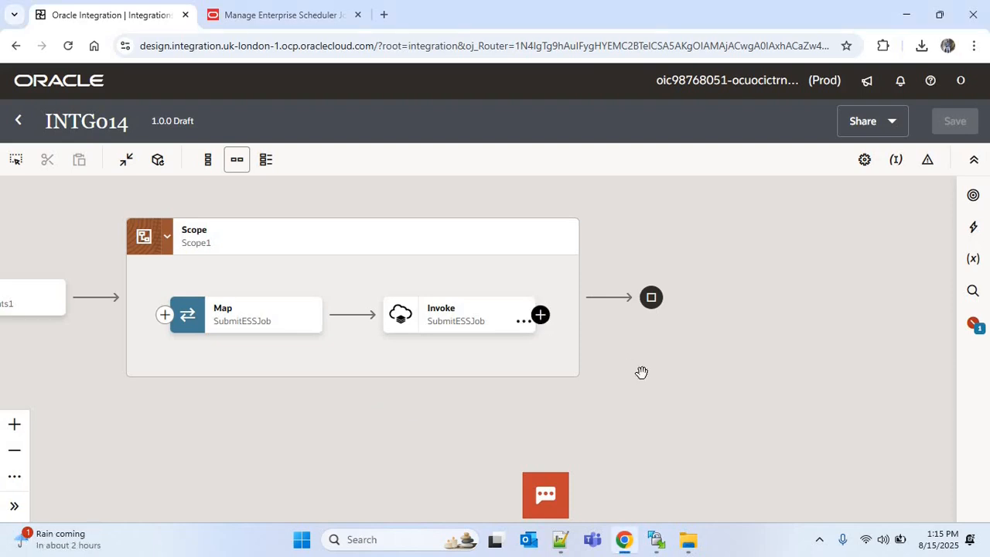
type("whi")
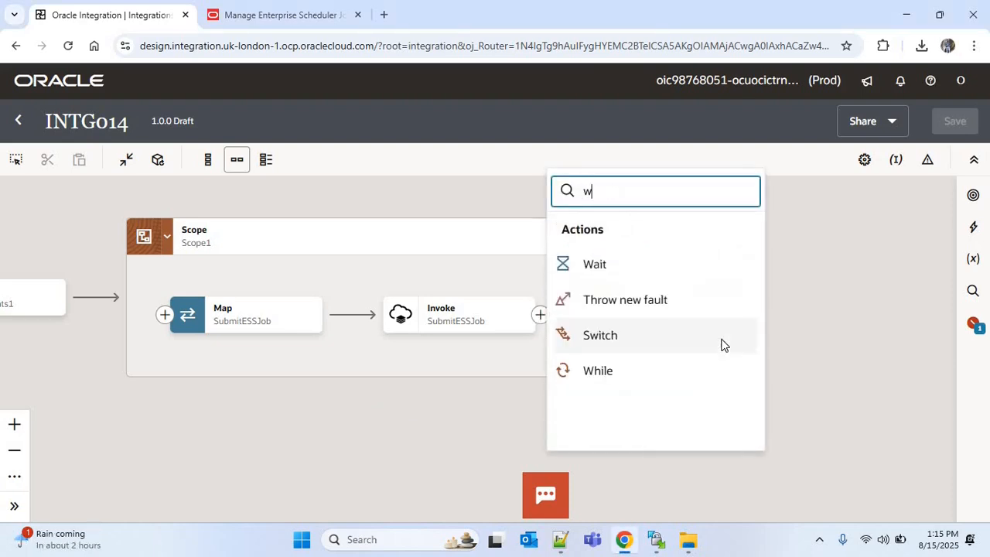
key("BackSpace")
type("i")
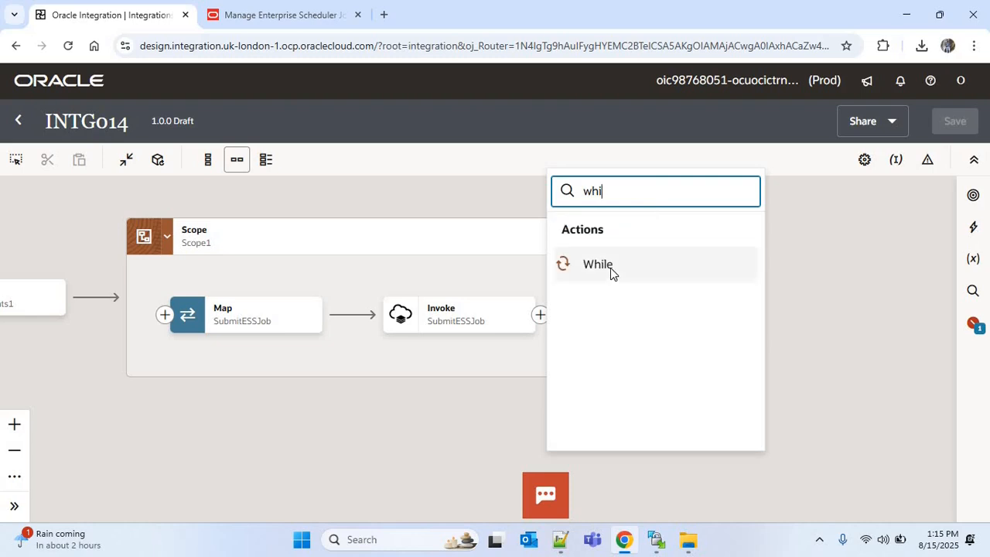
key("Return")
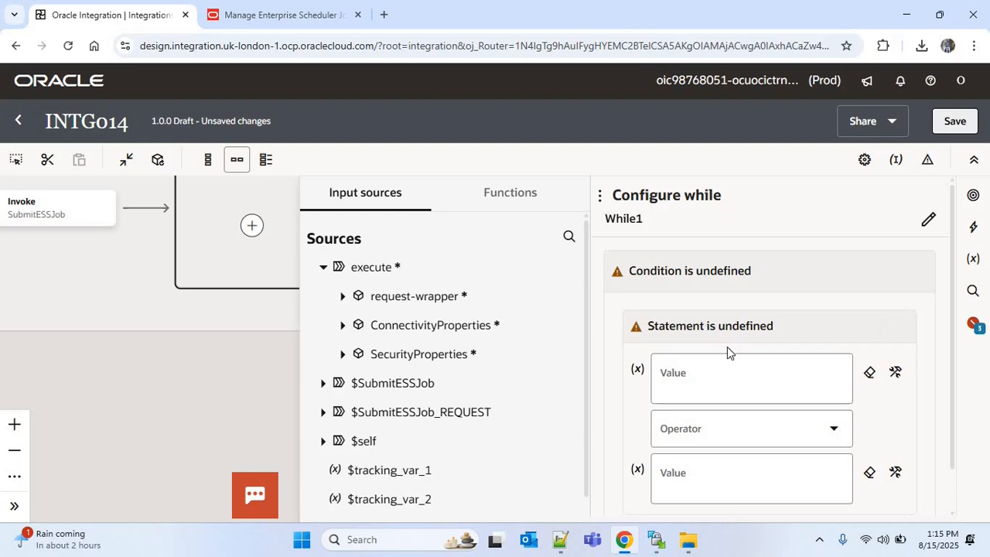
Step: Define the While condition as v_job_status != 'SUCCEEDED'
left_click(772, 382)
scroll(949, 445, "down", 1)
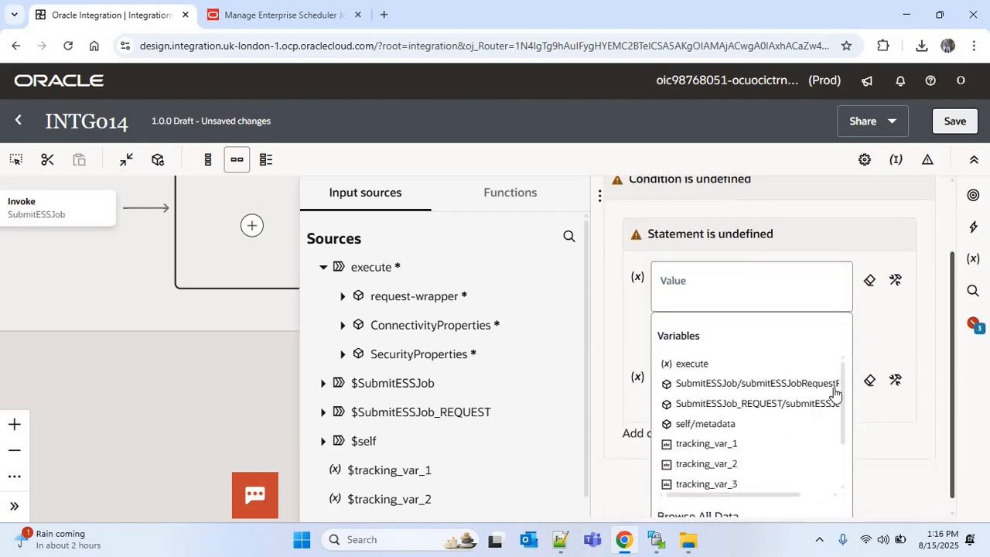
left_click_drag(842, 400, 841, 447)
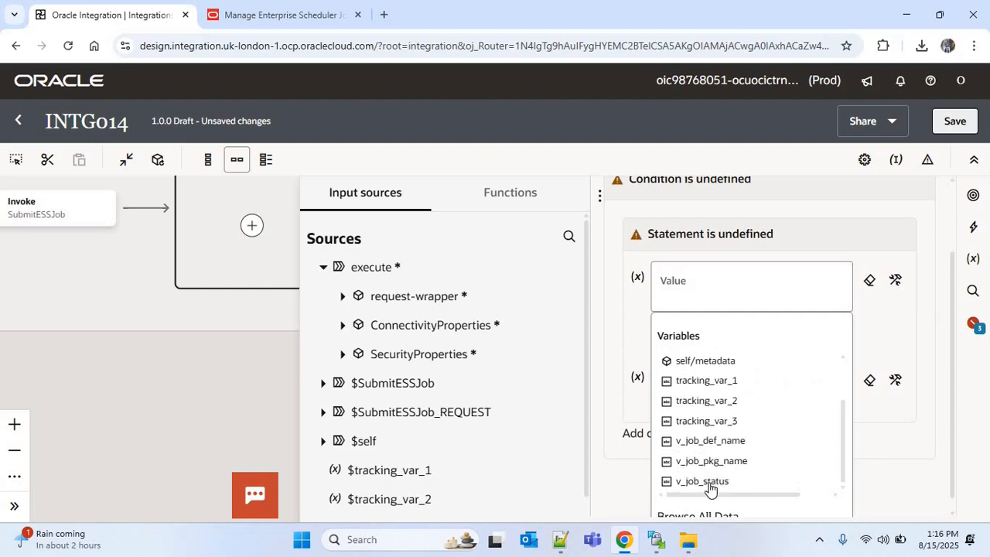
left_click(709, 482)
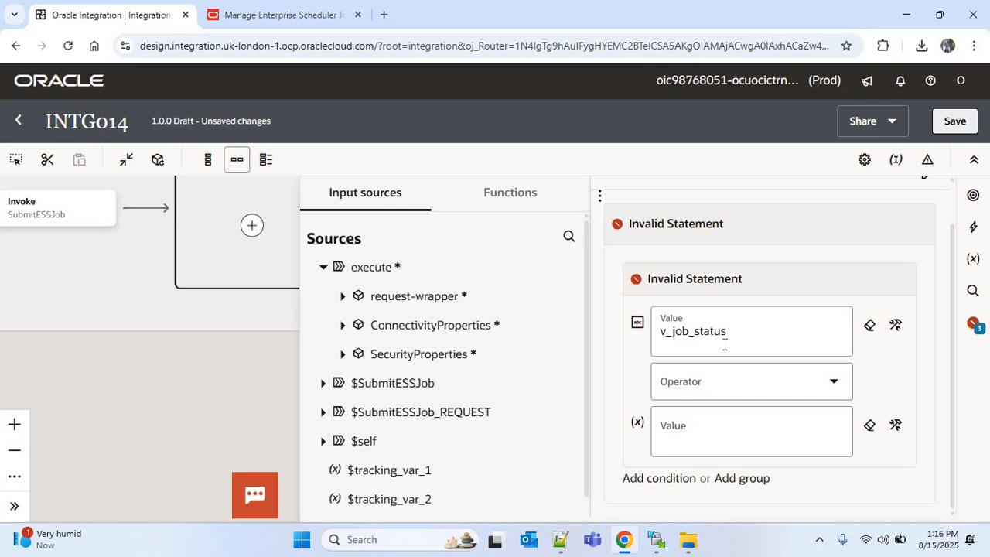
left_click(716, 383)
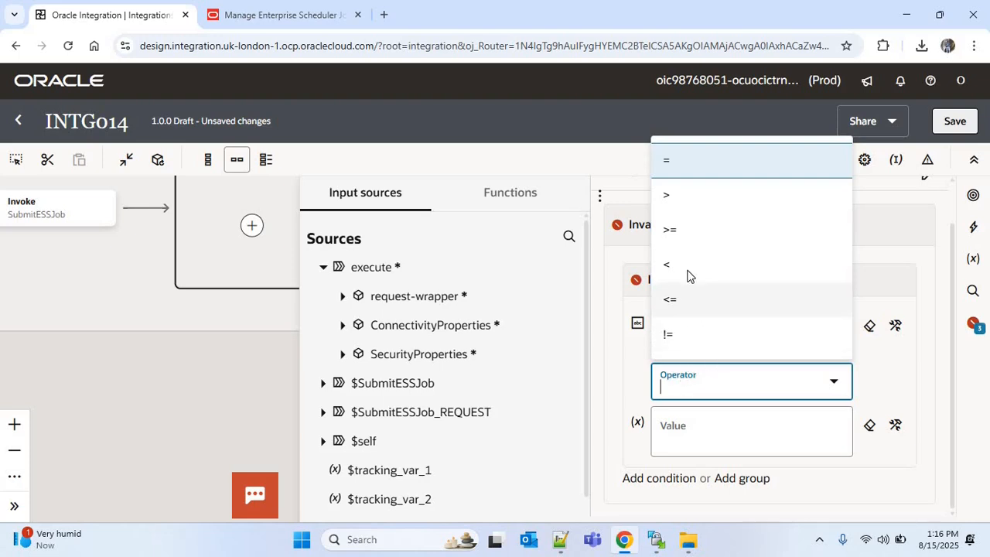
left_click(685, 335)
left_click(700, 434)
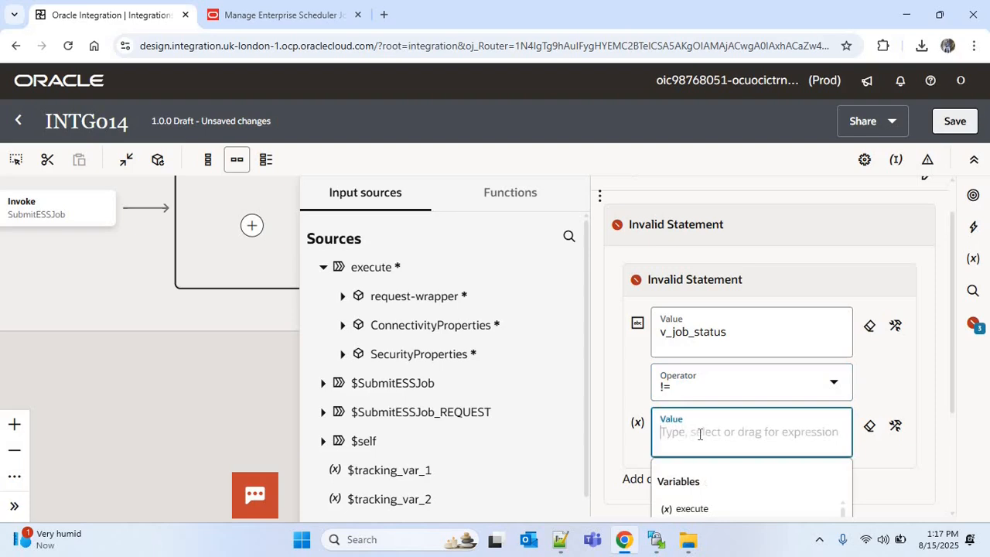
type("''")
type("SUCCEEDED")
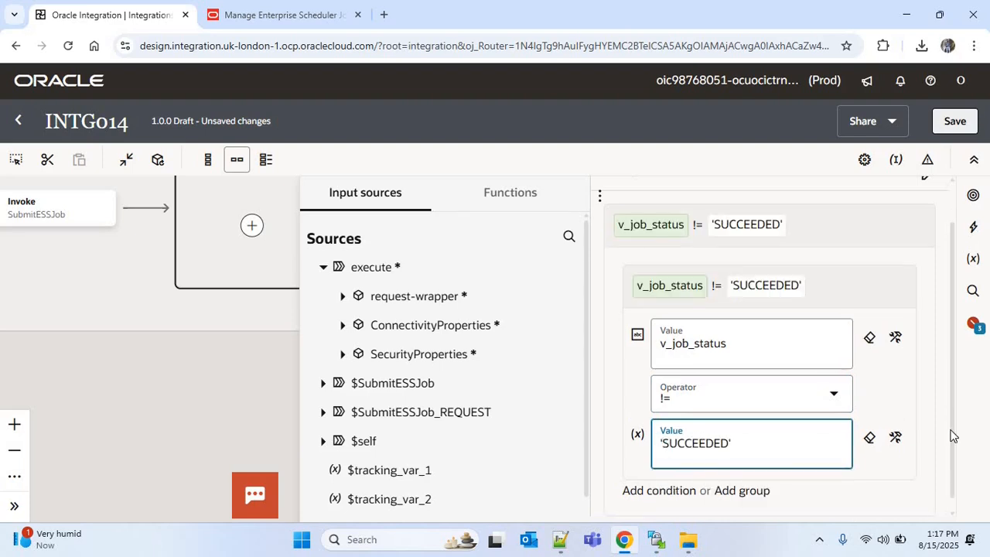
Step: Add a second condition to the While: v_job_status != 'ERROR'
left_click(670, 480)
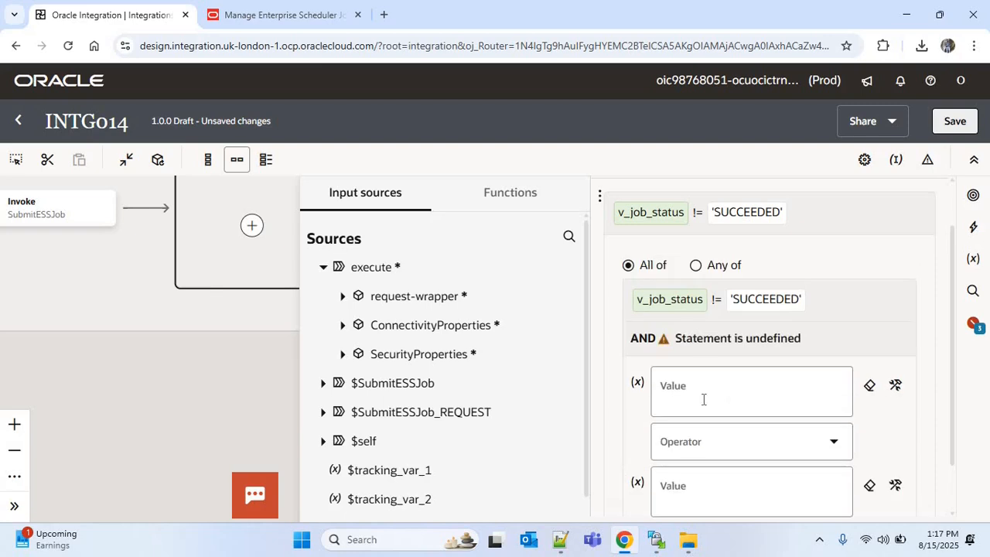
left_click(704, 399)
scroll(857, 451, "down", 2)
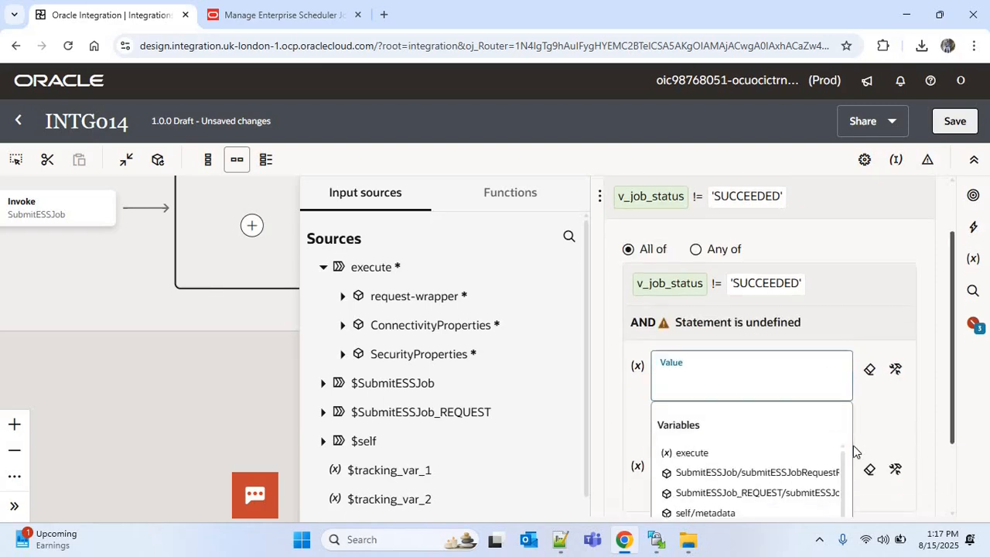
left_click(726, 396)
left_click(679, 349)
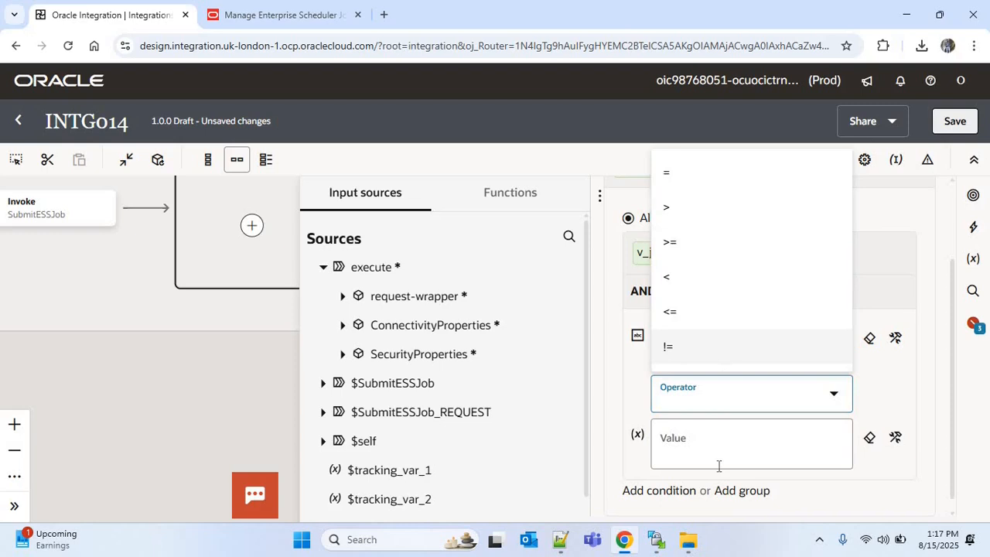
left_click(705, 453)
type("'")
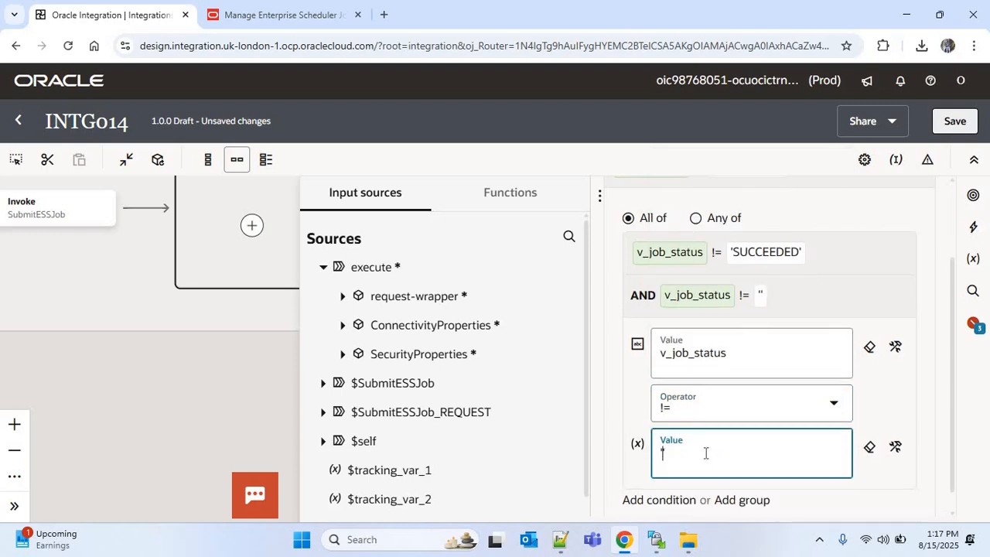
type("ERROR'")
scroll(955, 437, "down", 1)
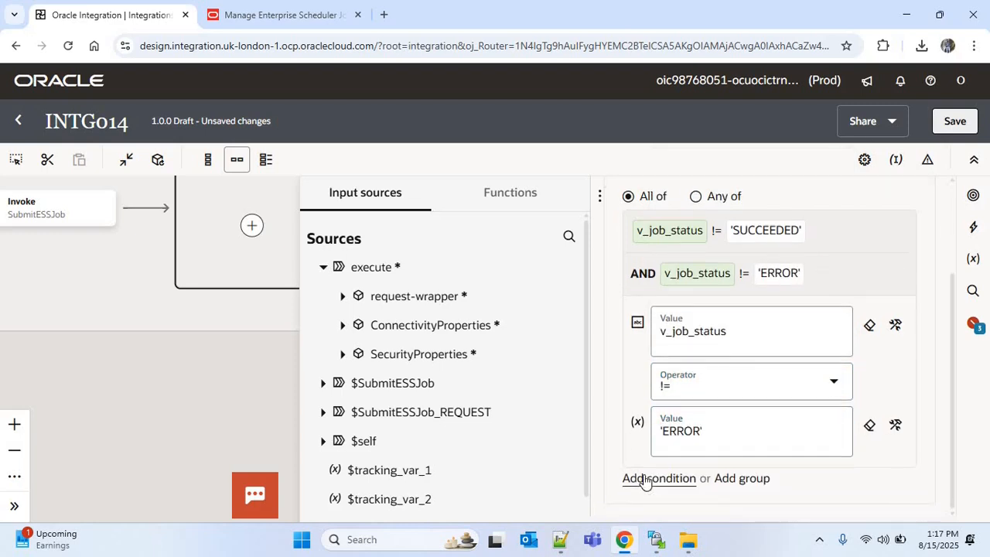
Step: Add a third condition v_job_status != 'WARNING' and save the integration
left_click(644, 480)
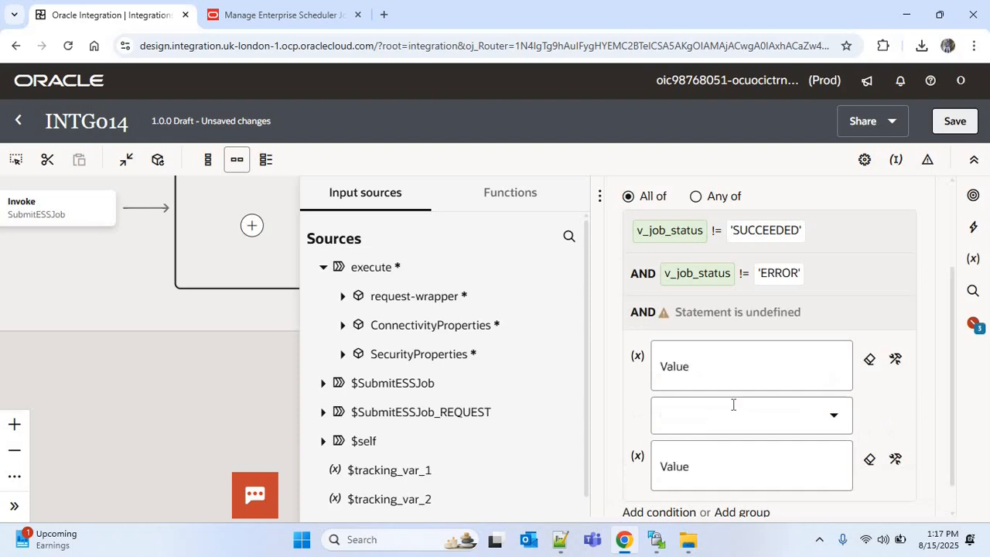
left_click(688, 376)
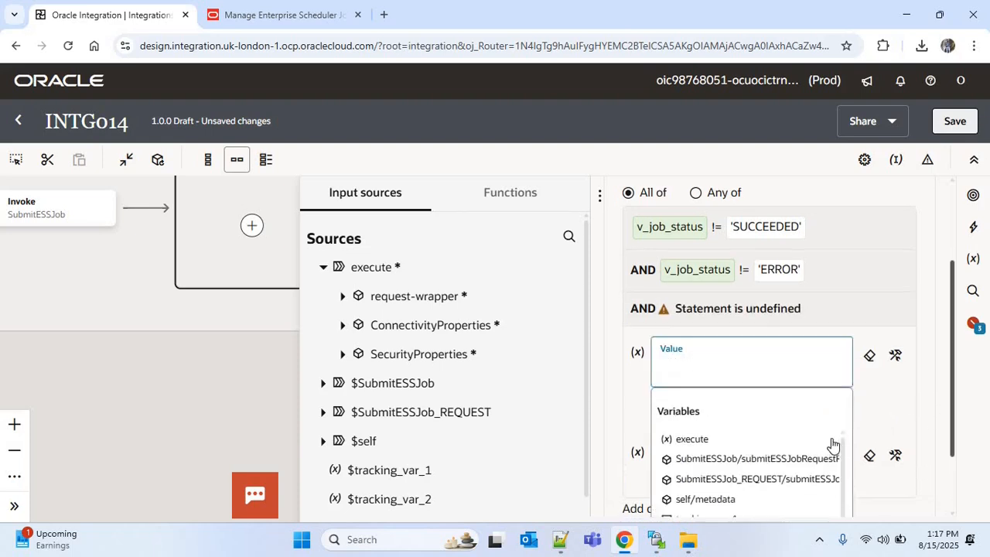
scroll(844, 415, "down", 2)
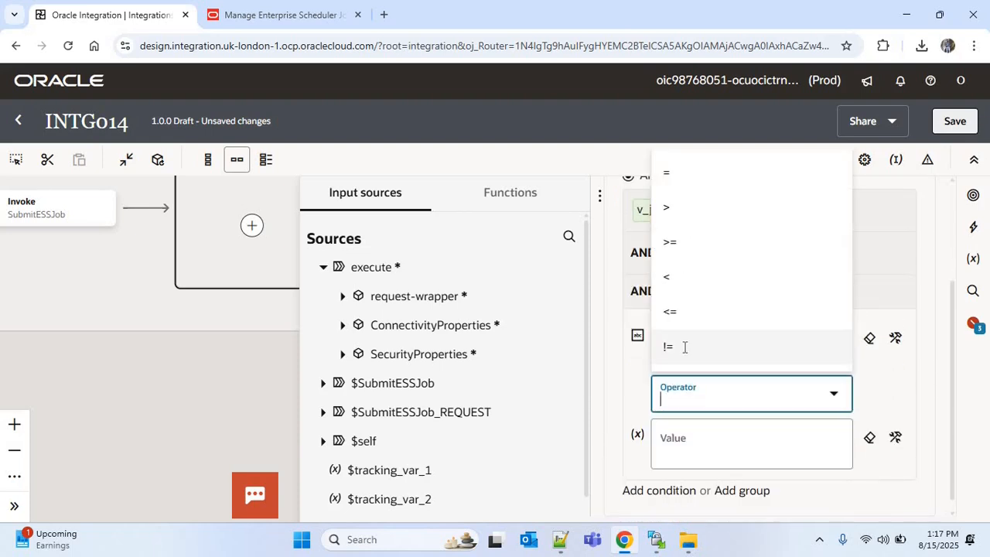
left_click(685, 348)
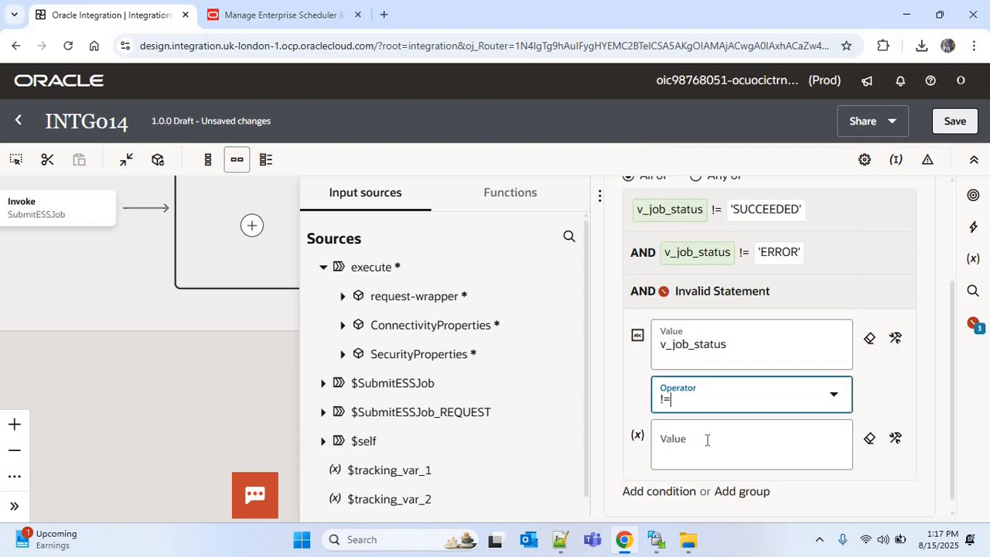
left_click(714, 433)
type("'WARNING'")
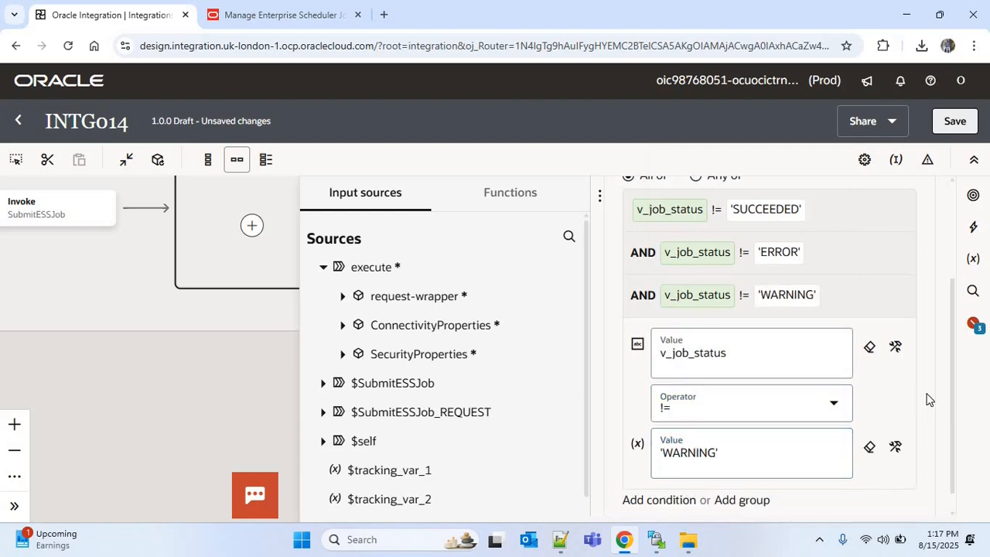
scroll(827, 249, "up", 2)
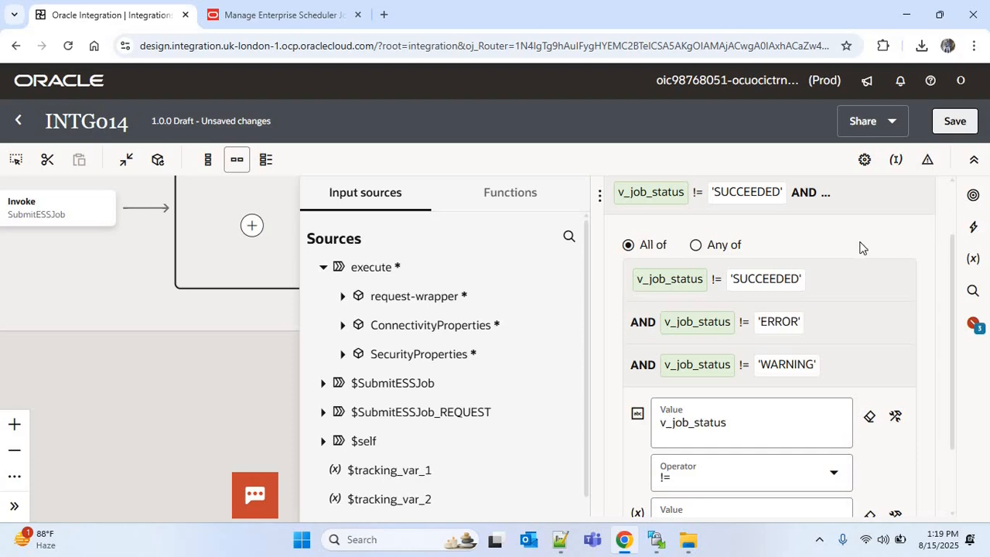
left_click(953, 123)
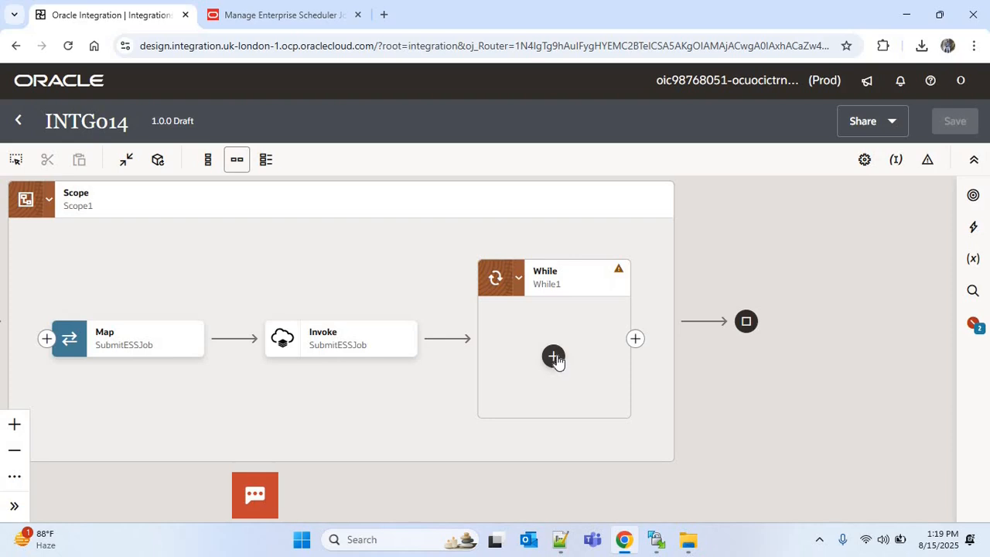
Step: Add an ERPCLOUD001 invoke inside the While loop and name the endpoint GetJobStatus
left_click(554, 357)
type("e")
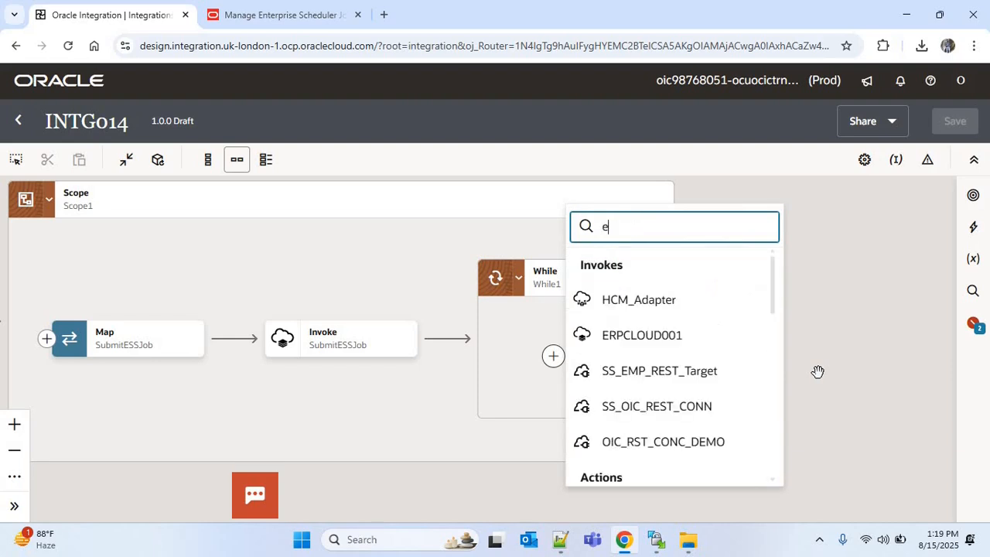
type("rp")
left_click(675, 302)
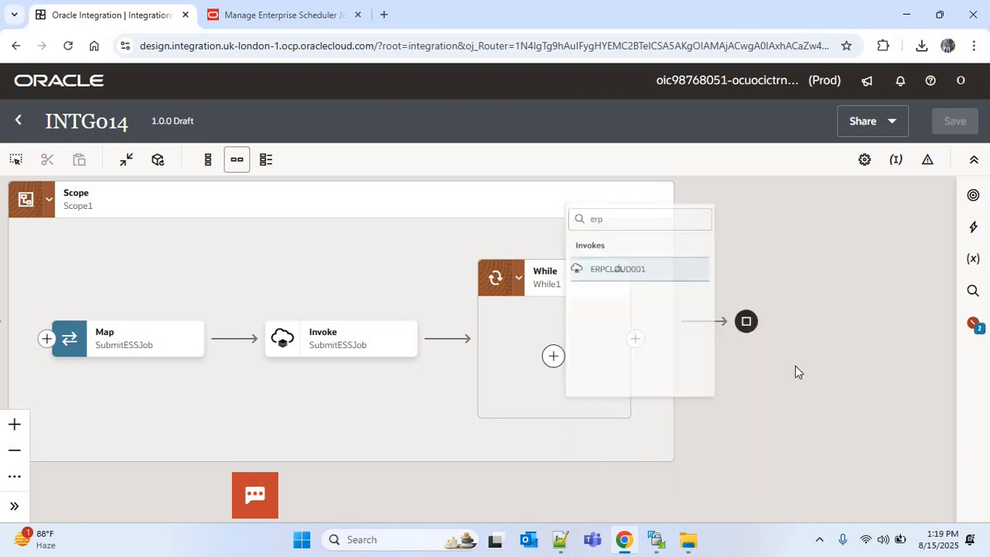
type("Ge")
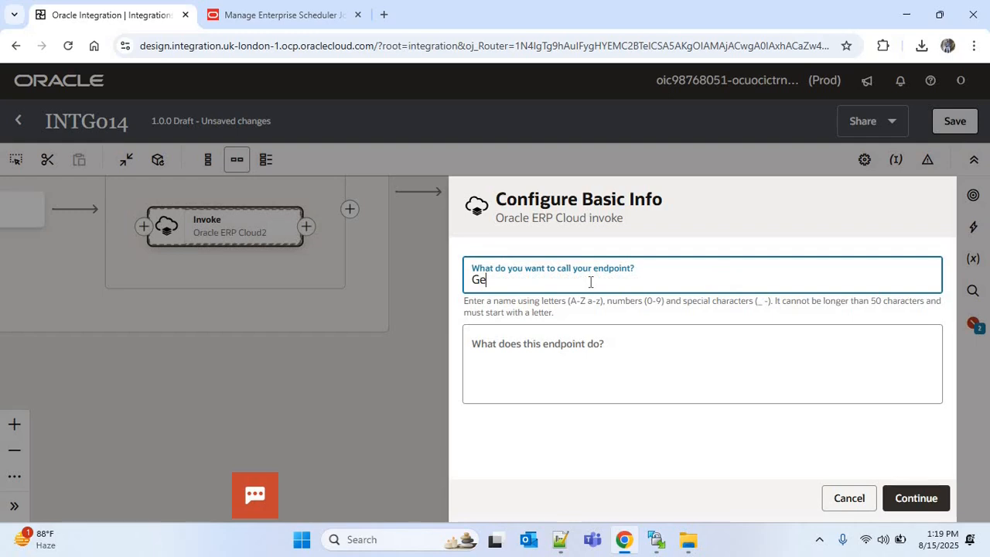
type("tJobStatus")
key("Return")
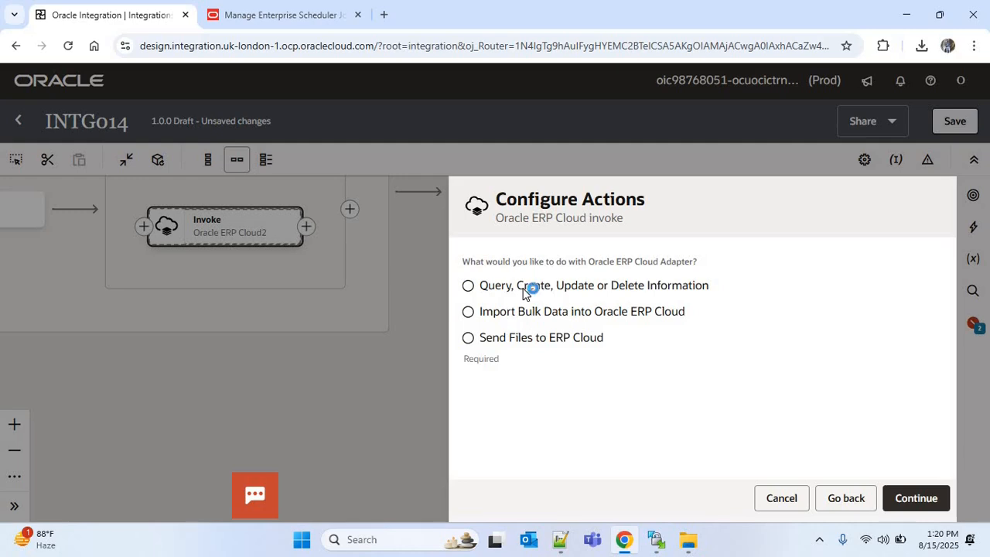
Step: Choose Query, Create, Update or Delete Information and select ErpIntegrationService when browsing by Services
left_click(526, 289)
left_click(899, 495)
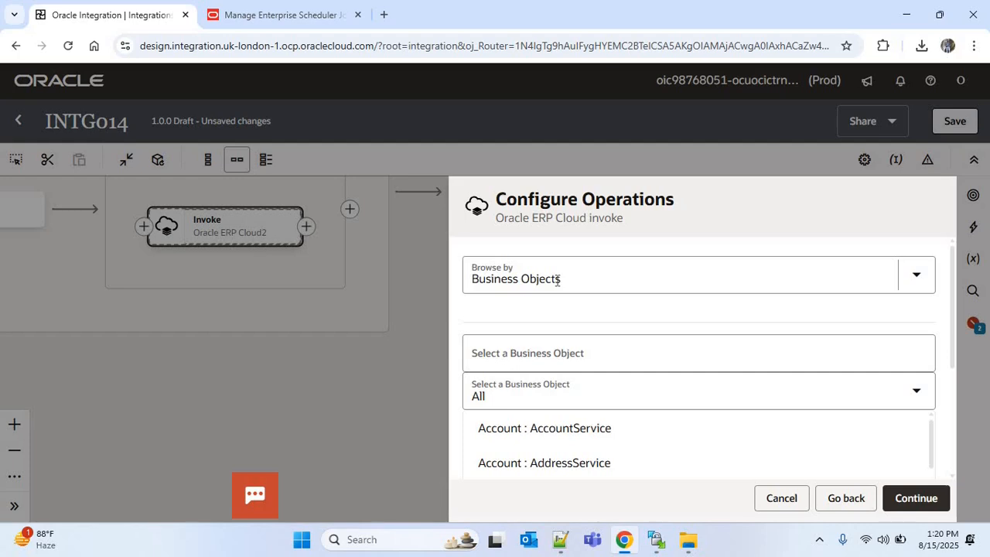
left_click(558, 277)
left_click(801, 369)
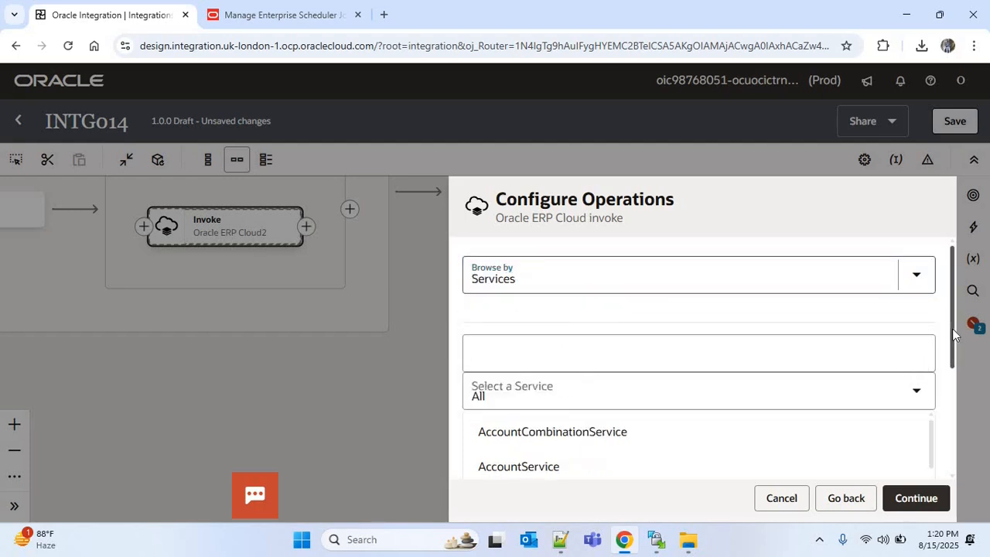
left_click(550, 362)
type("ERP")
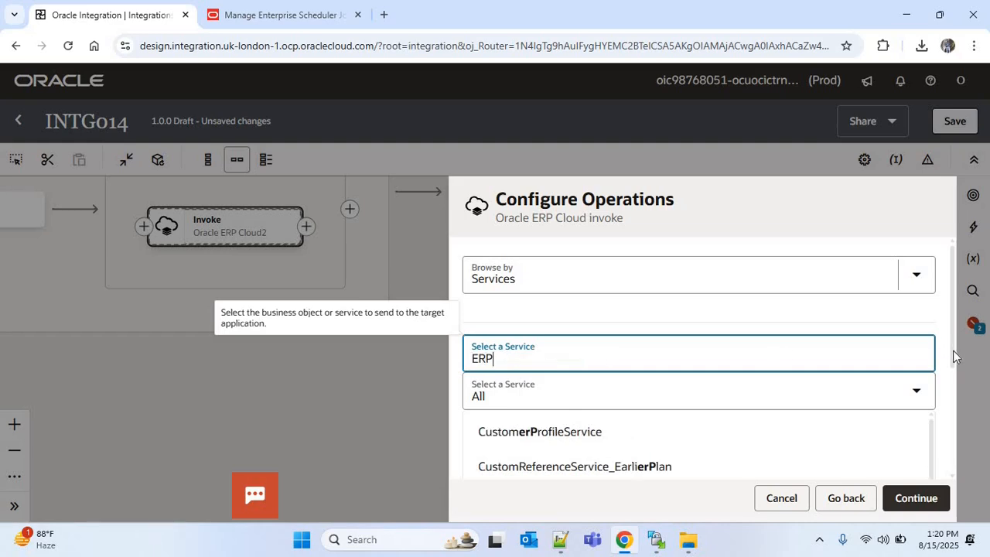
scroll(951, 354, "down", 2)
left_click(748, 395)
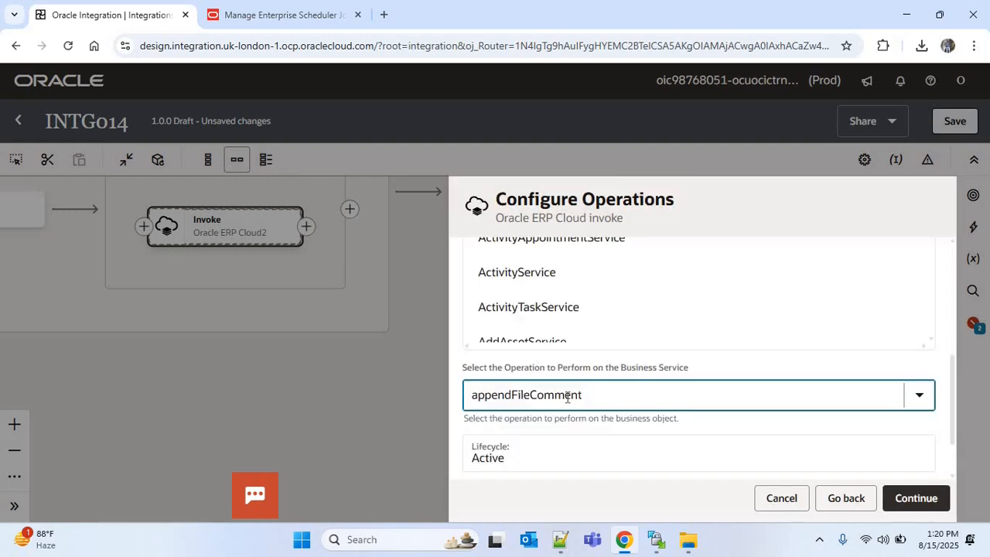
Step: Select the getESSJobStatus operation and finish configuring the invoke
left_click(568, 393)
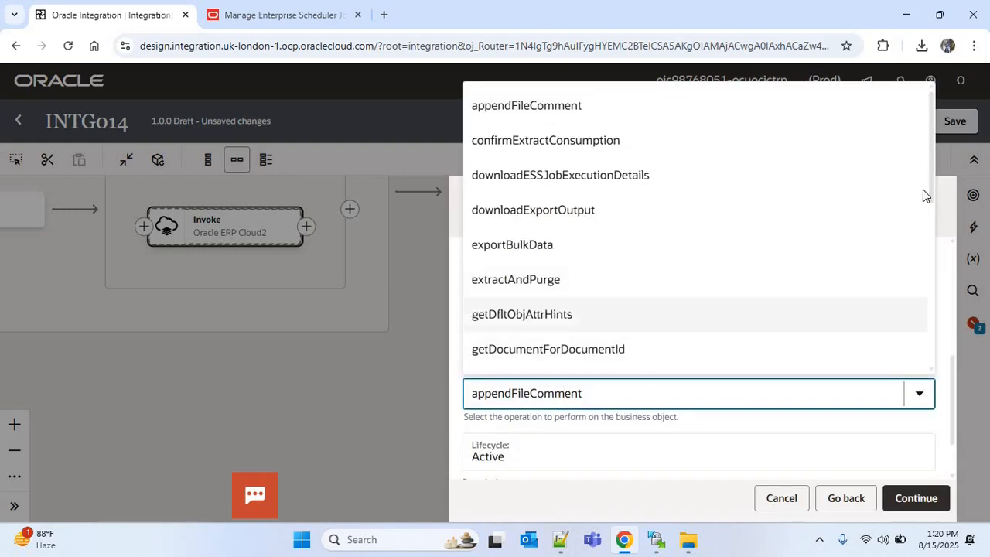
scroll(930, 261, "down", 1)
scroll(930, 261, "down", 4)
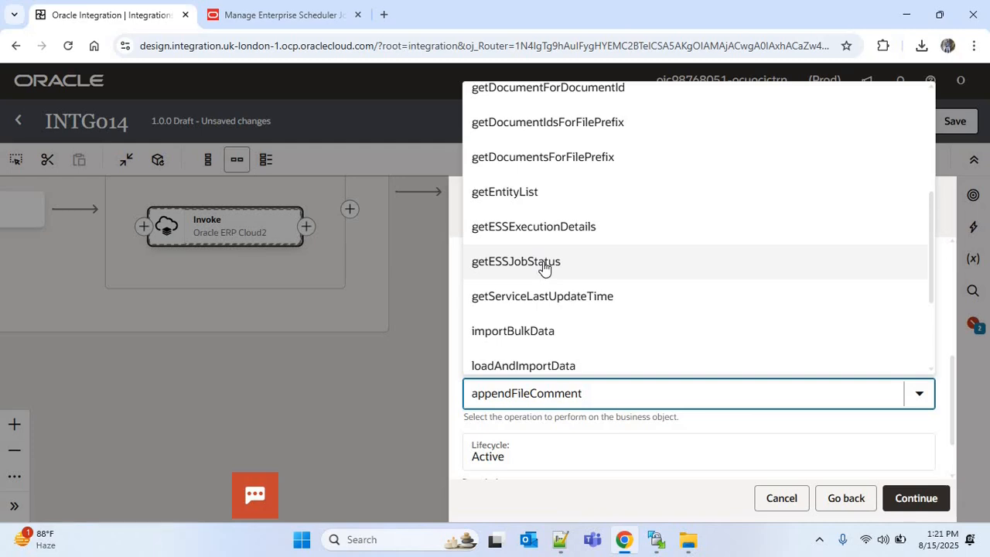
left_click(544, 265)
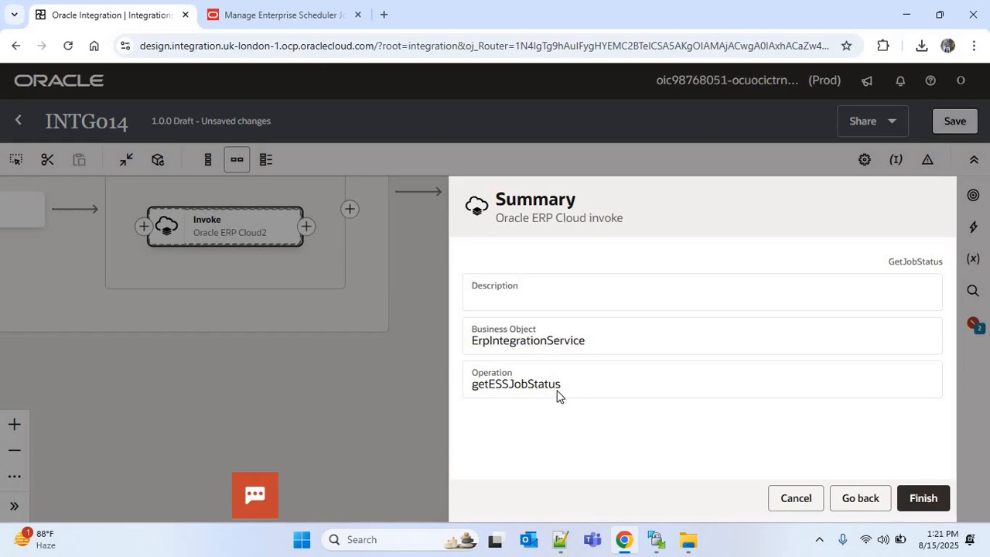
left_click(939, 501)
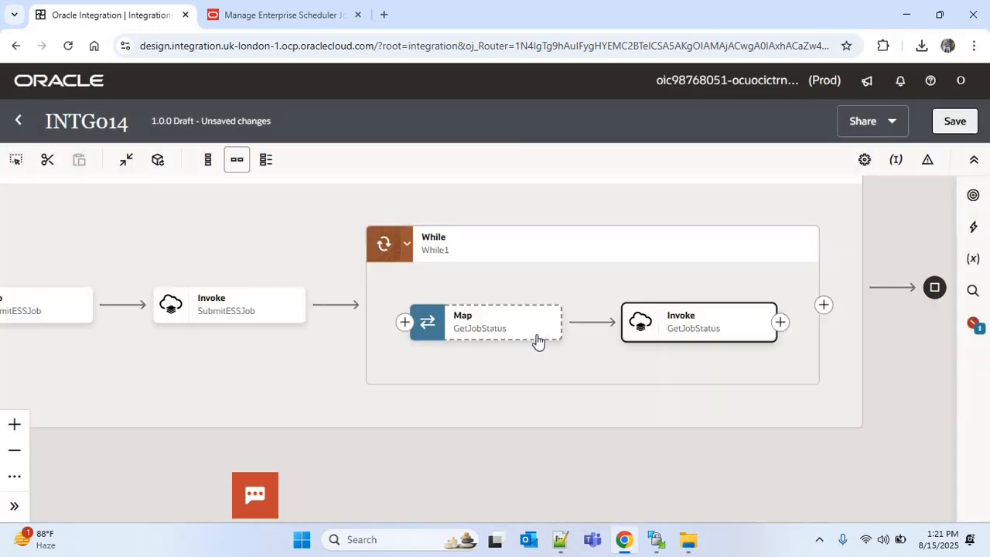
Step: Map the SubmitESSJob response Result to the Request Id of the GetJobStatus request in the loop's map
mouse_move(543, 333)
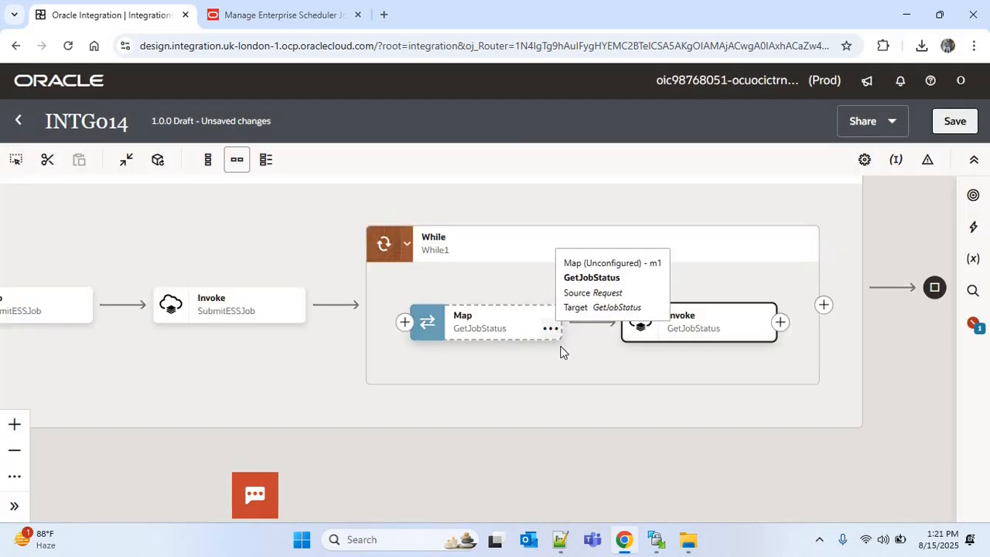
left_click(551, 331)
left_click(581, 367)
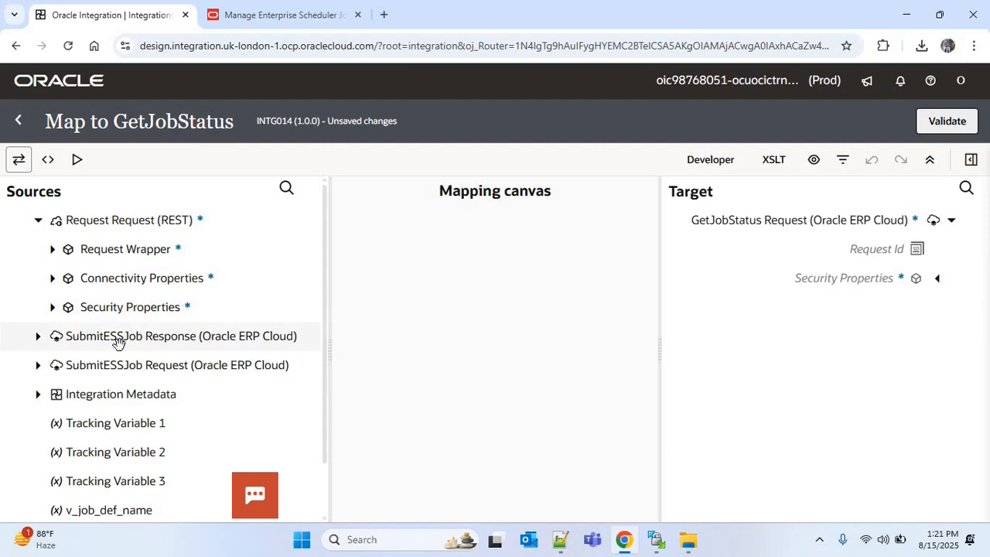
left_click(38, 335)
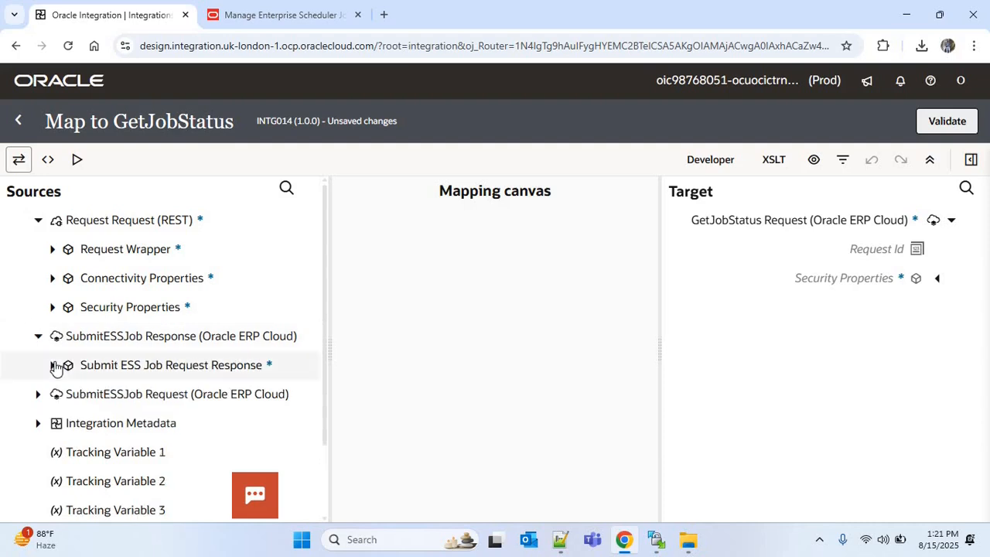
left_click(53, 365)
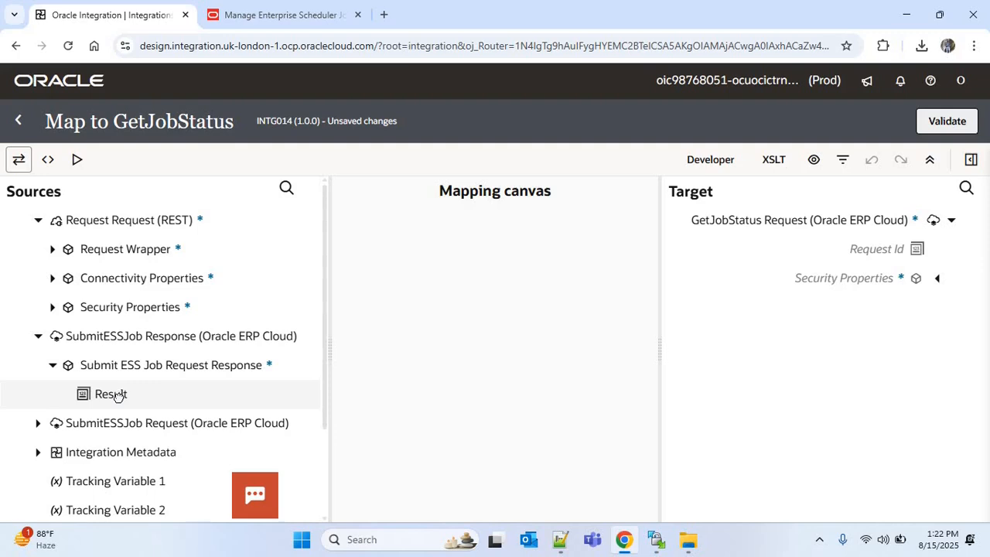
left_click_drag(117, 397, 849, 254)
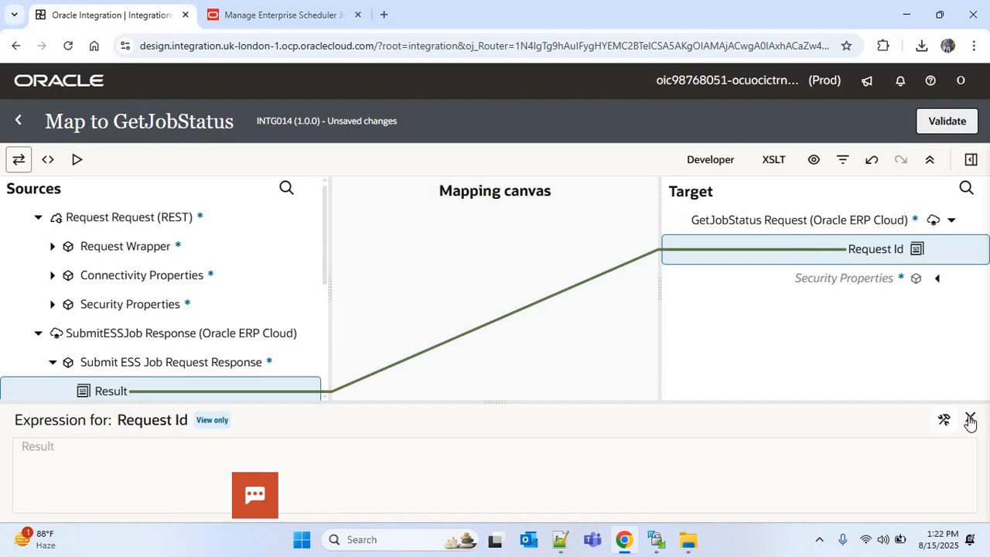
left_click(589, 289)
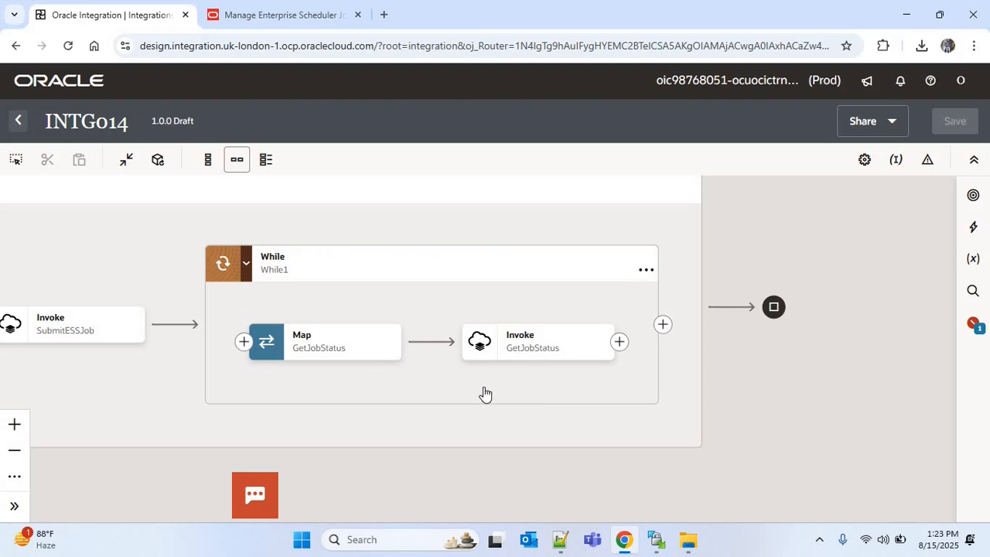
Step: Add an Assign action after the GetJobStatus invoke inside the While loop
left_click_drag(464, 393, 518, 394)
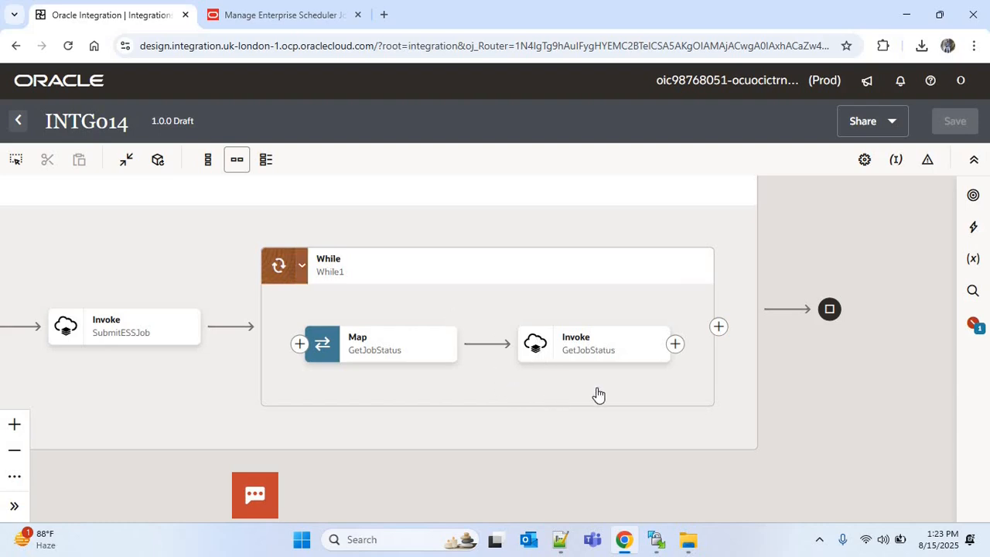
left_click(676, 344)
type("a")
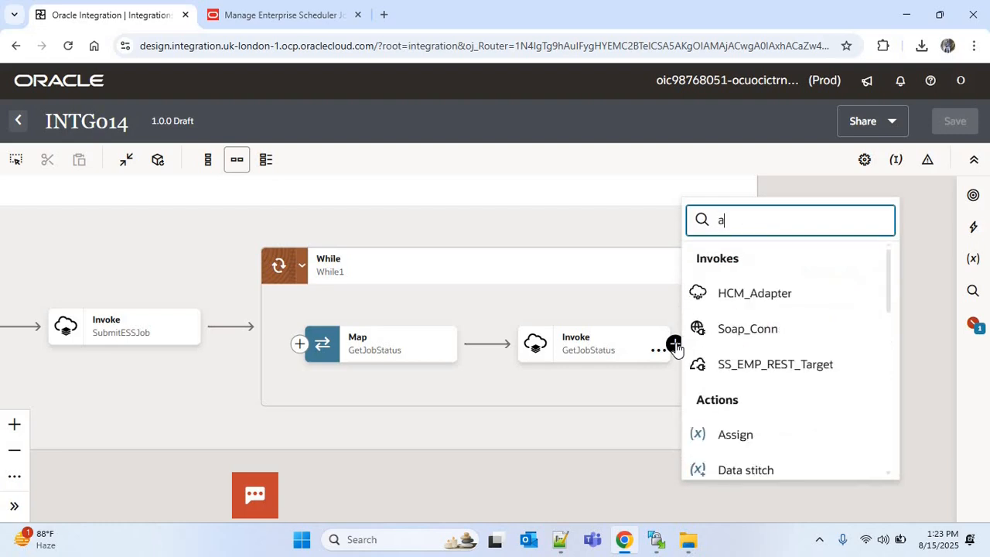
type("ssign")
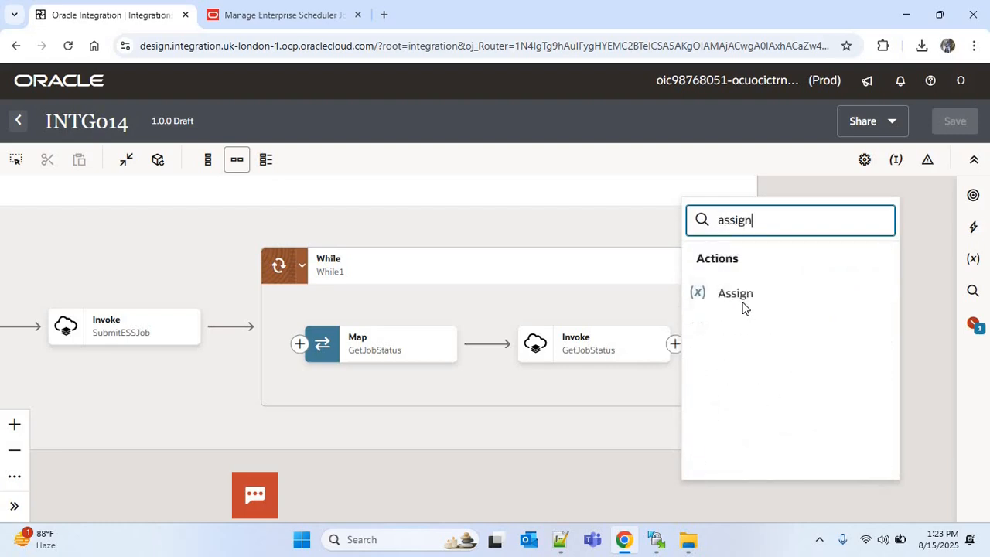
left_click(743, 301)
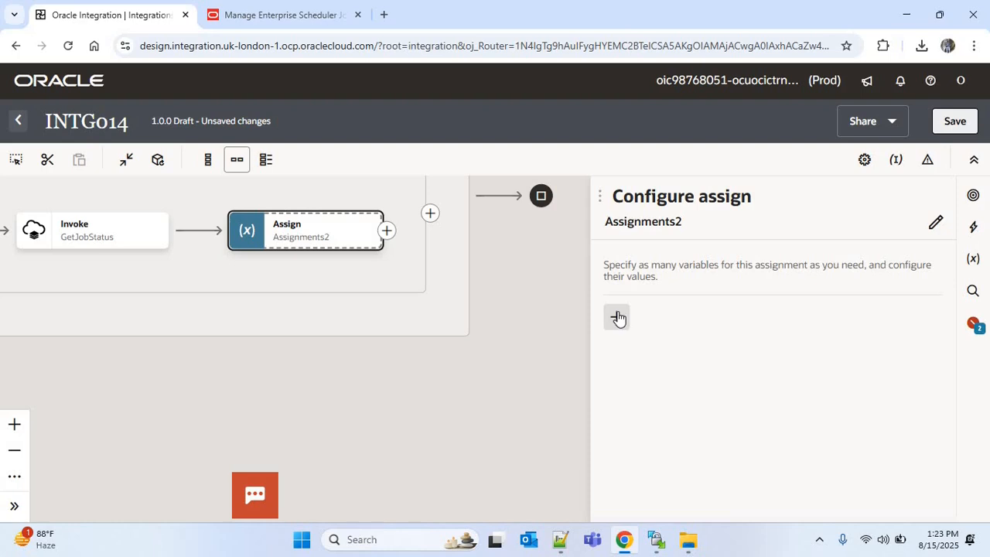
Step: Assign v_job_status the result of $GetJobStatus getESSJobStatusResponse and save the integration
left_click(618, 318)
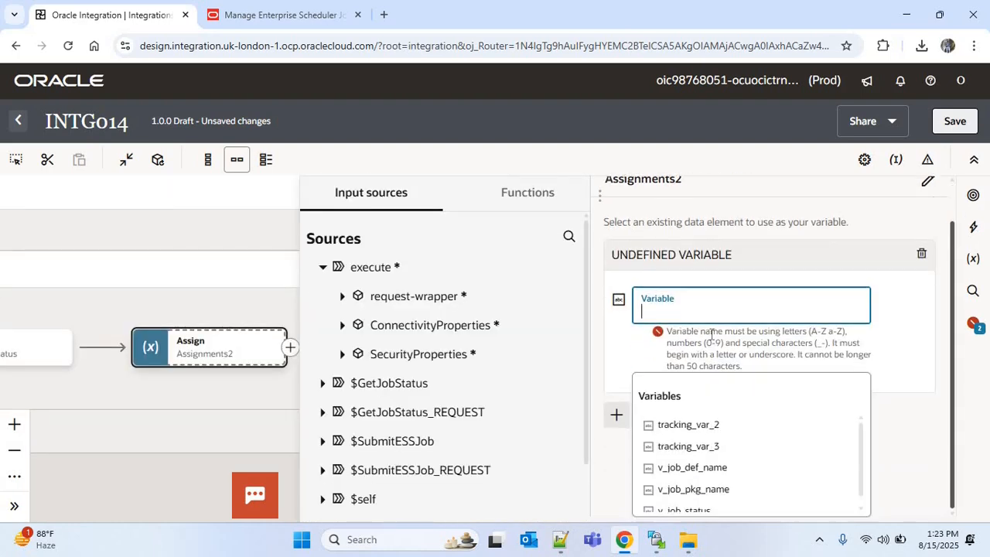
scroll(862, 449, "down", 1)
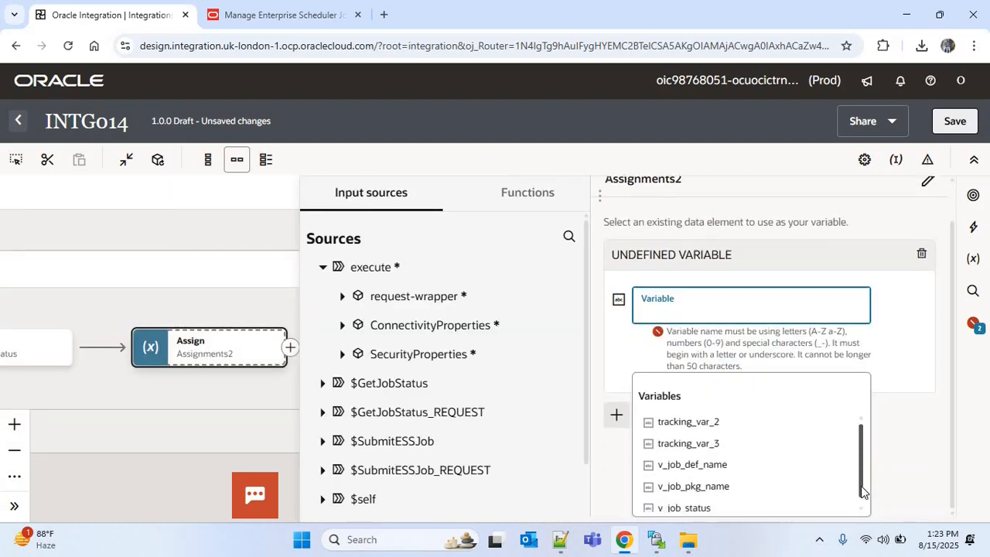
left_click(679, 501)
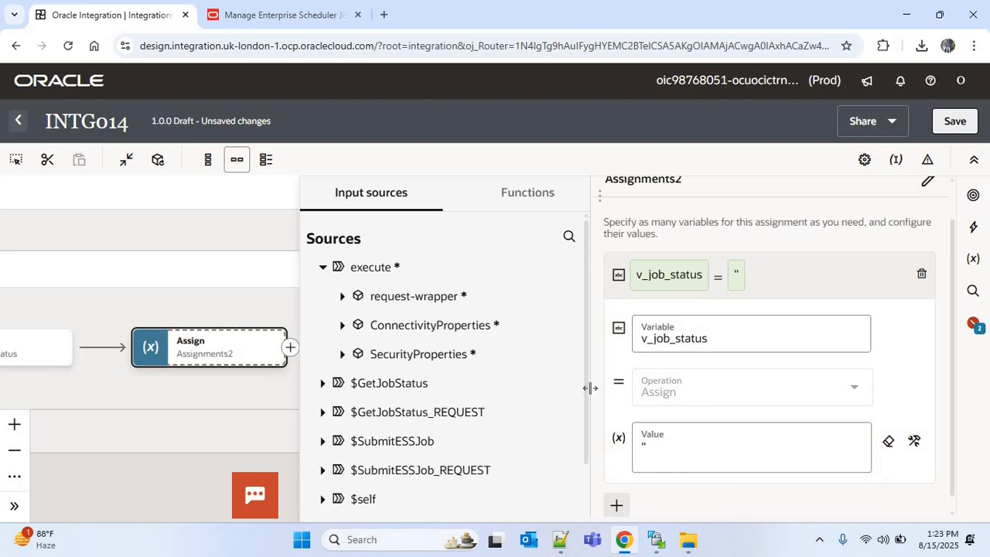
scroll(577, 340, "down", 3)
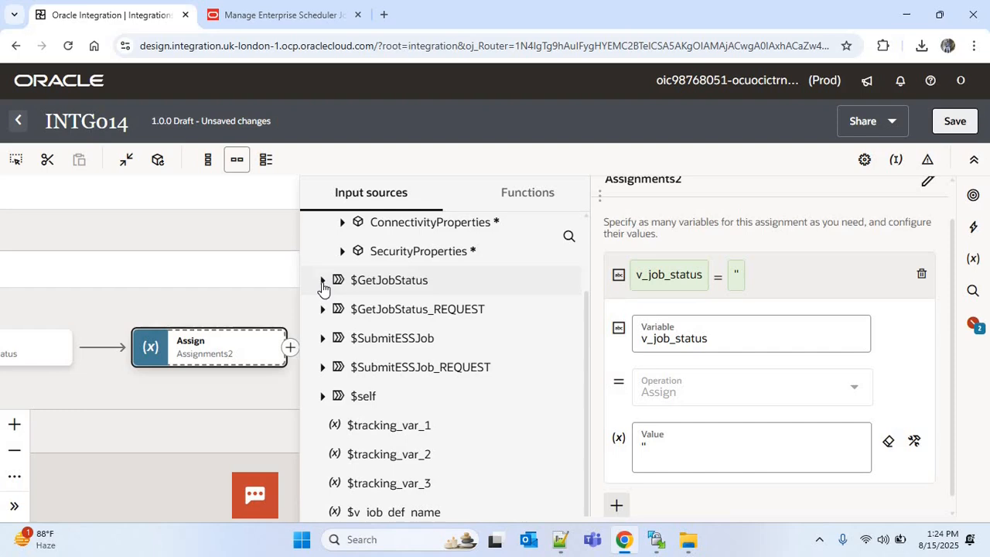
left_click(323, 282)
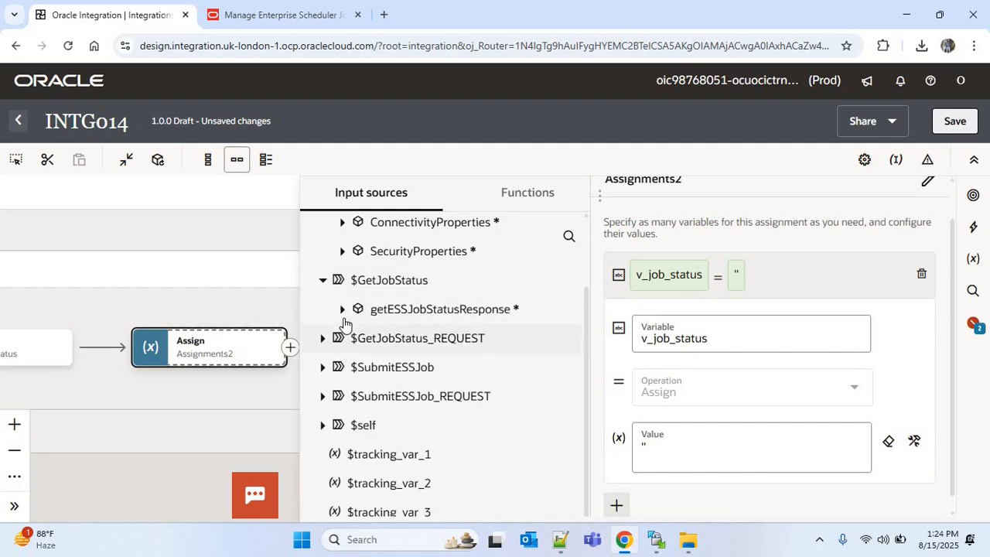
left_click(343, 309)
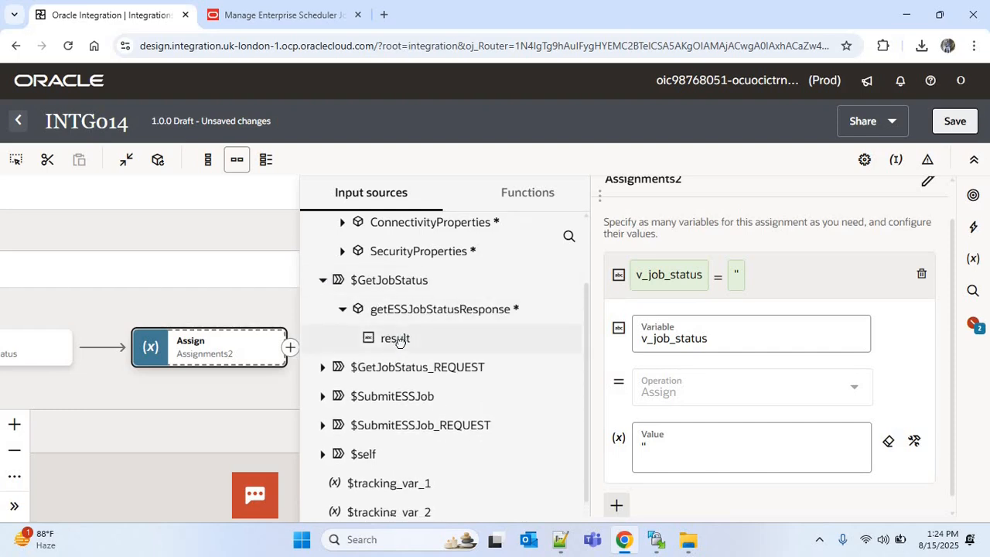
left_click_drag(399, 341, 694, 430)
left_click(956, 123)
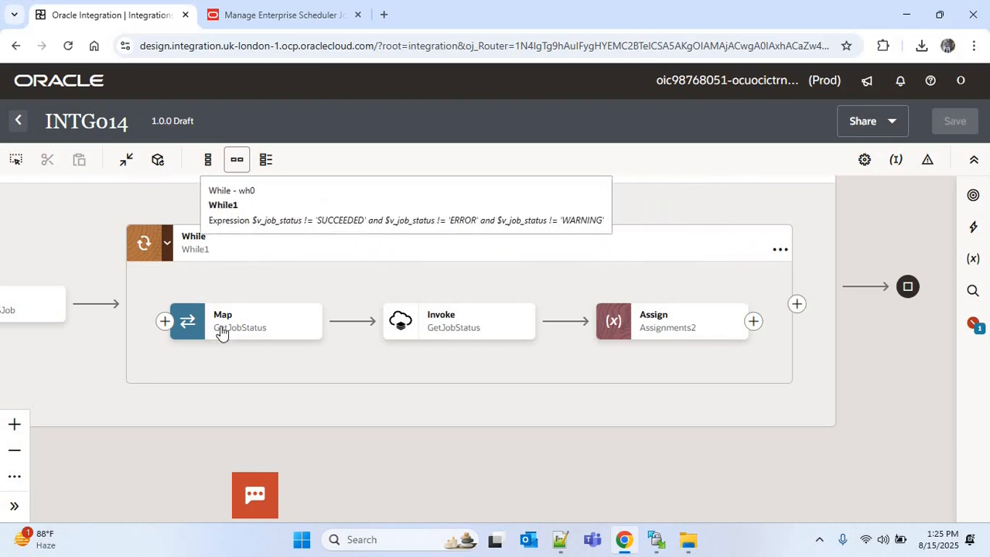
Step: Add a Wait action of 5 seconds after the Assign inside the loop and save the integration
scroll(503, 366, "right", 3)
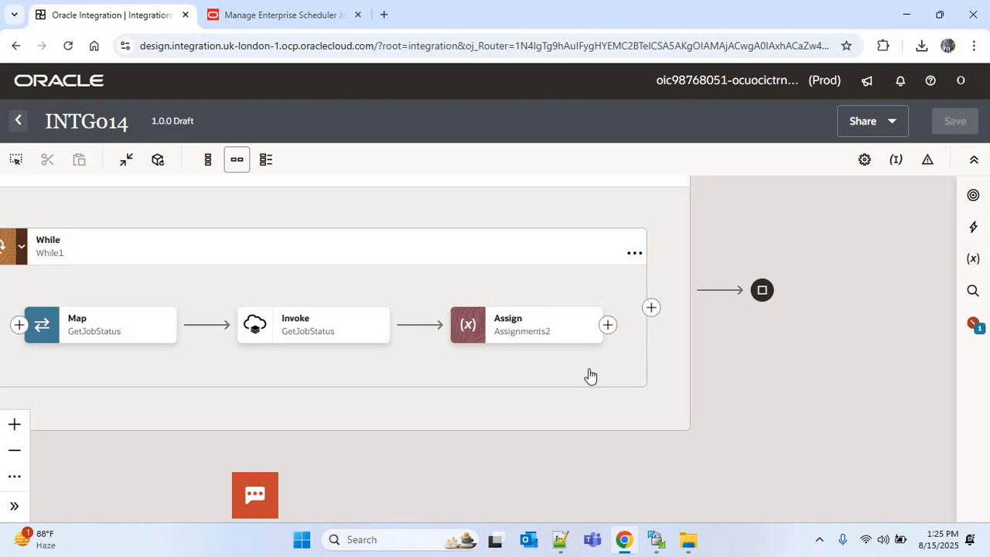
left_click_drag(387, 287, 455, 292)
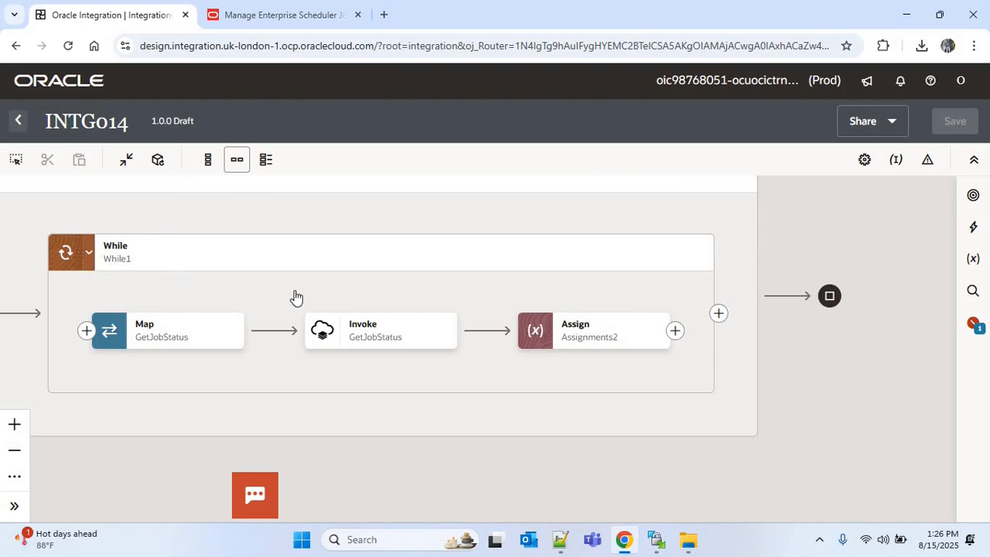
left_click(676, 332)
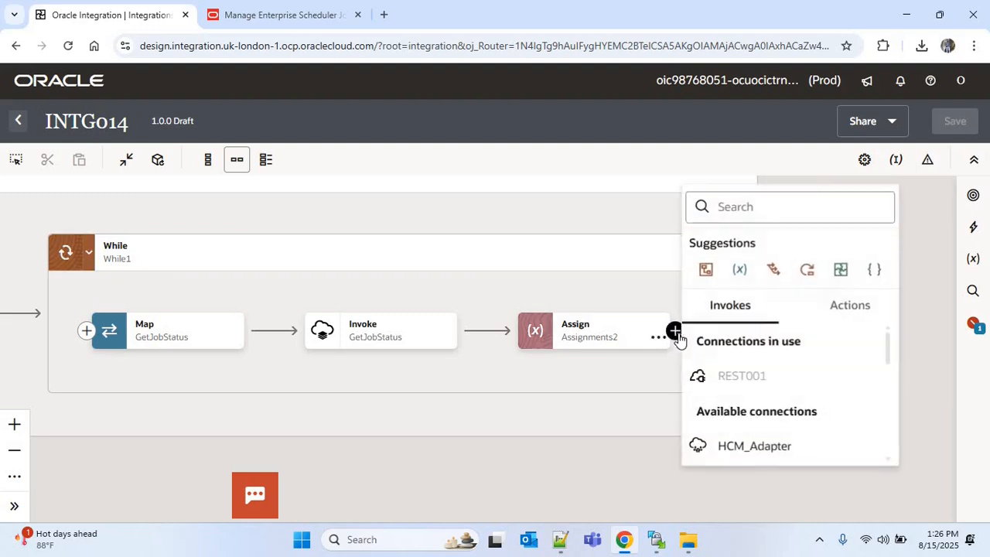
type("waid")
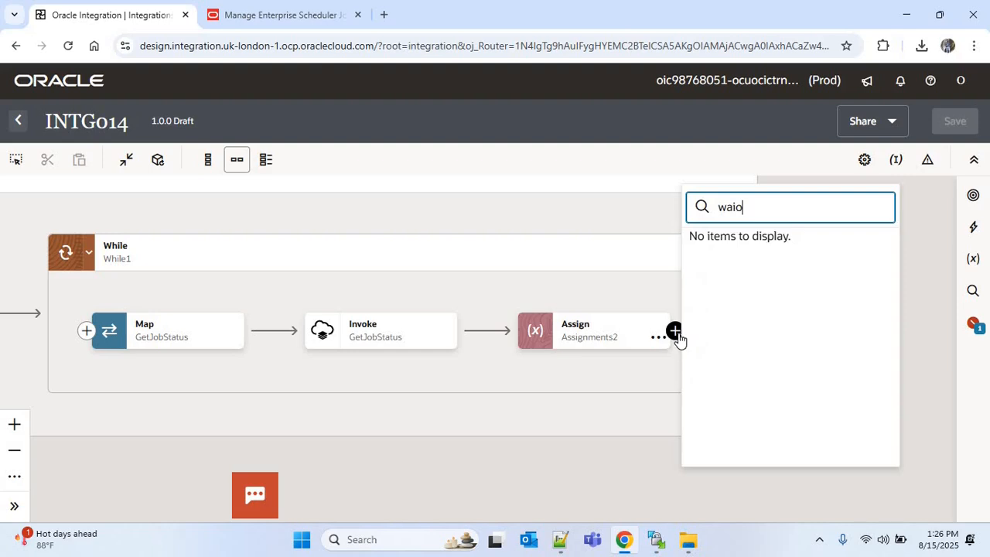
key("BackSpace")
type("t")
left_click(732, 282)
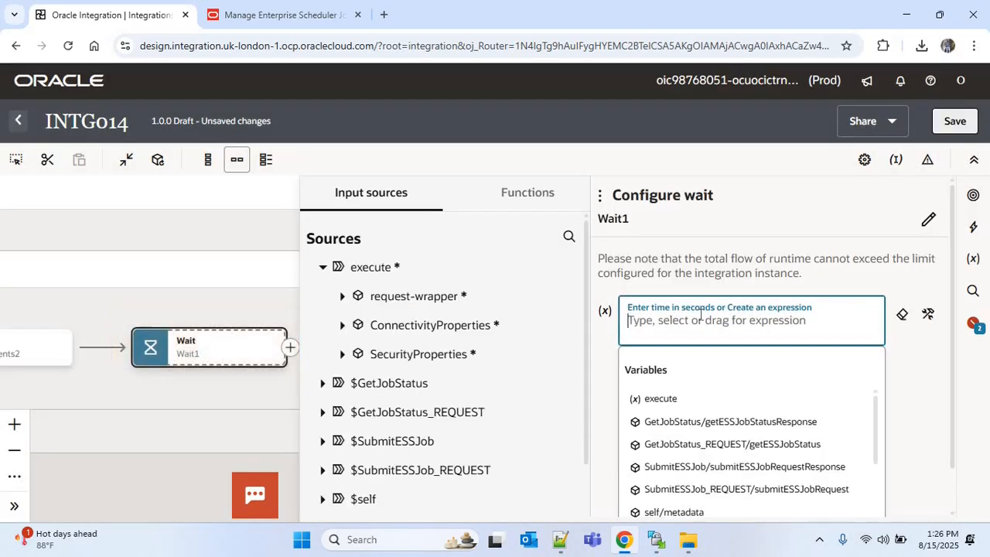
type("5")
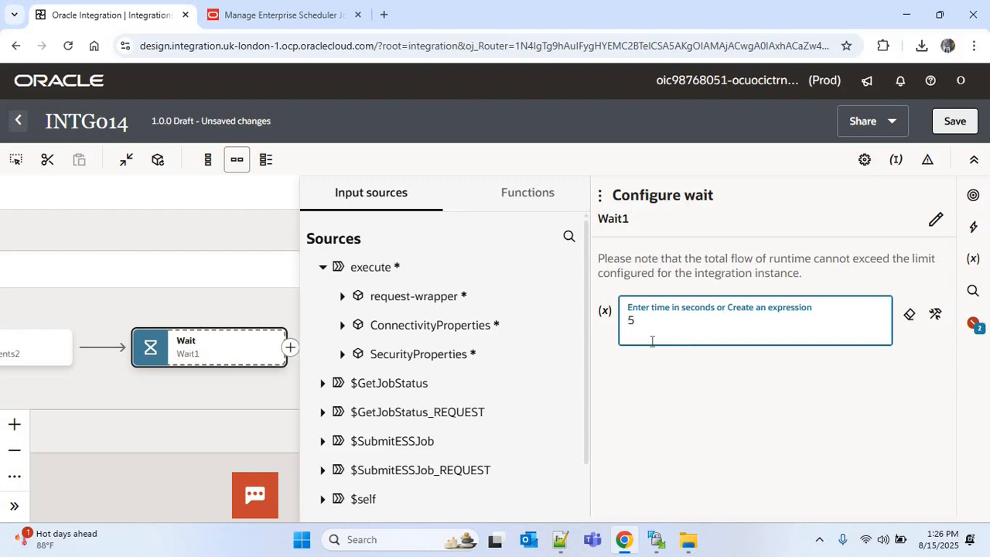
left_click(954, 121)
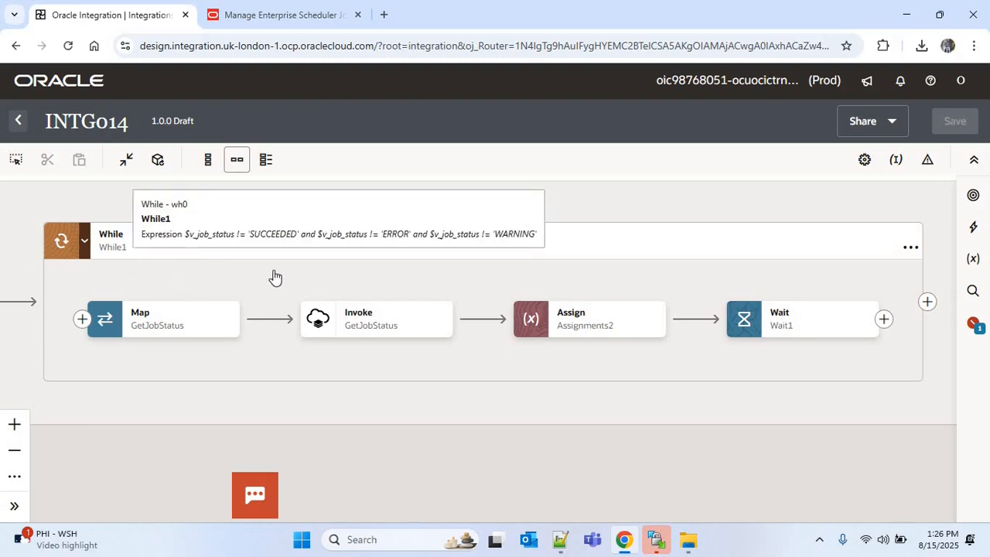
Step: Add an ERPCLOUD001 invoke after the While loop and name the endpoint GetJobOutput
left_click_drag(310, 286, 245, 285)
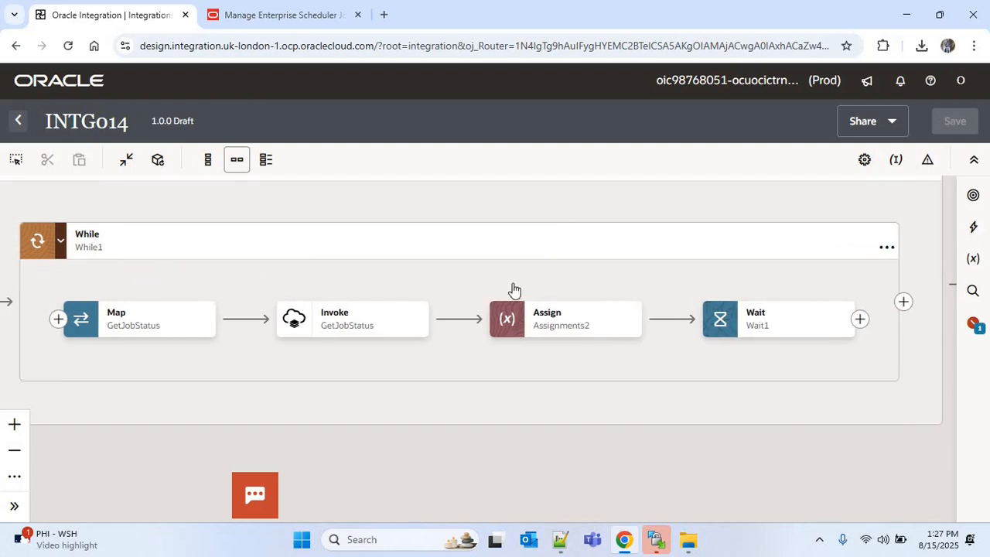
left_click_drag(656, 303, 527, 301)
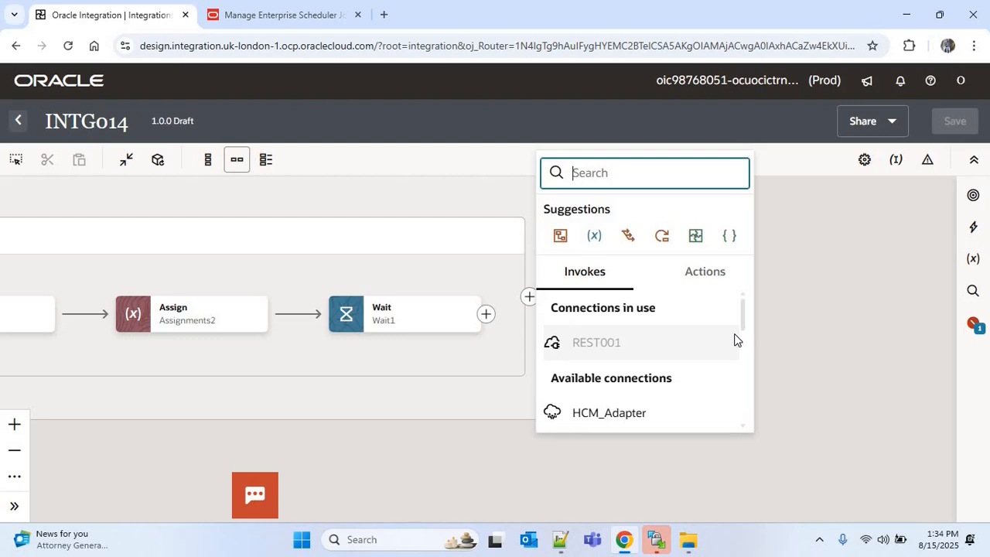
type("e")
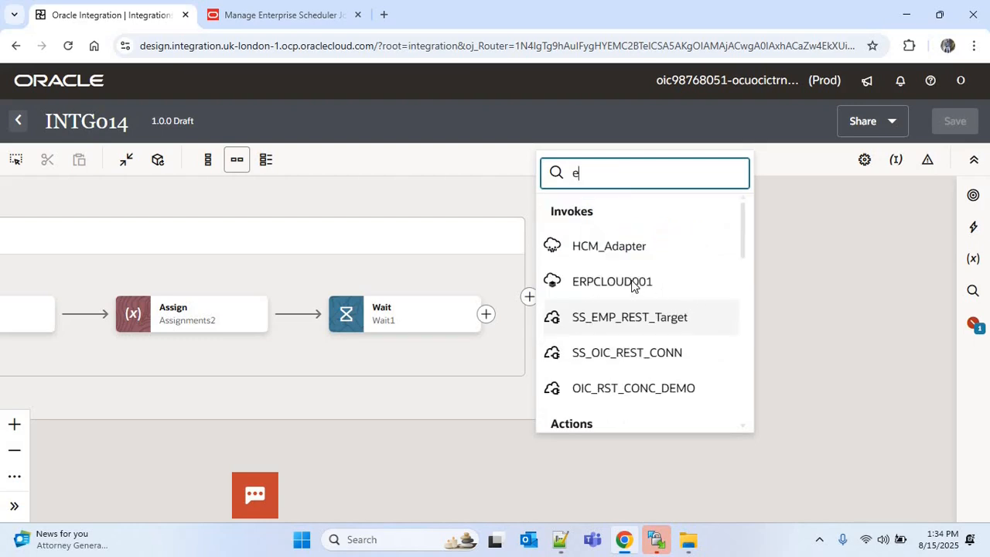
type("rp")
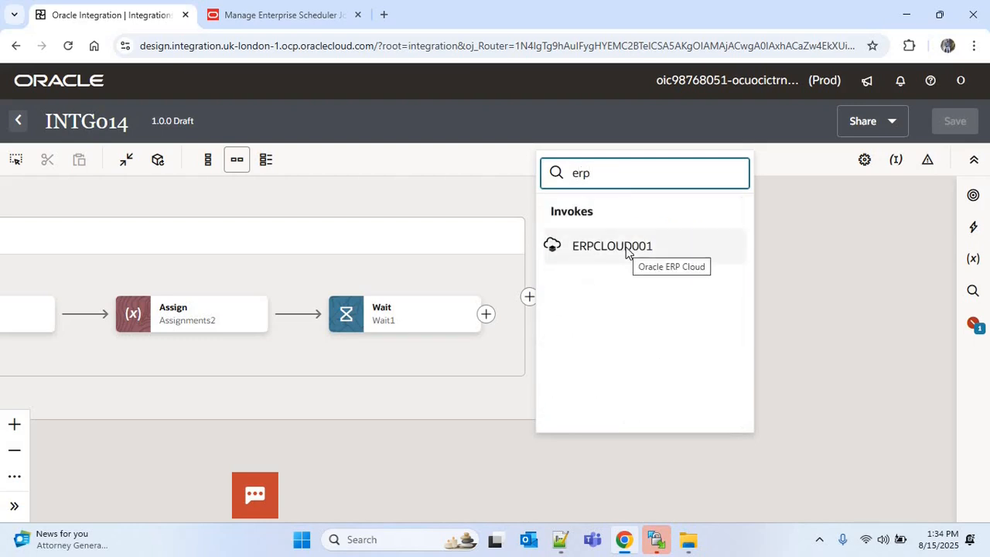
left_click(626, 247)
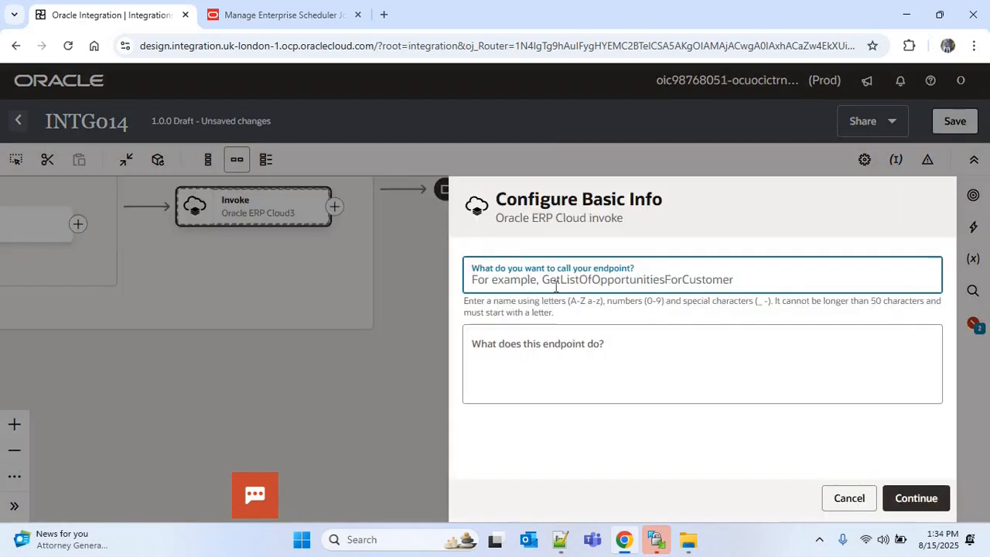
type("Ge")
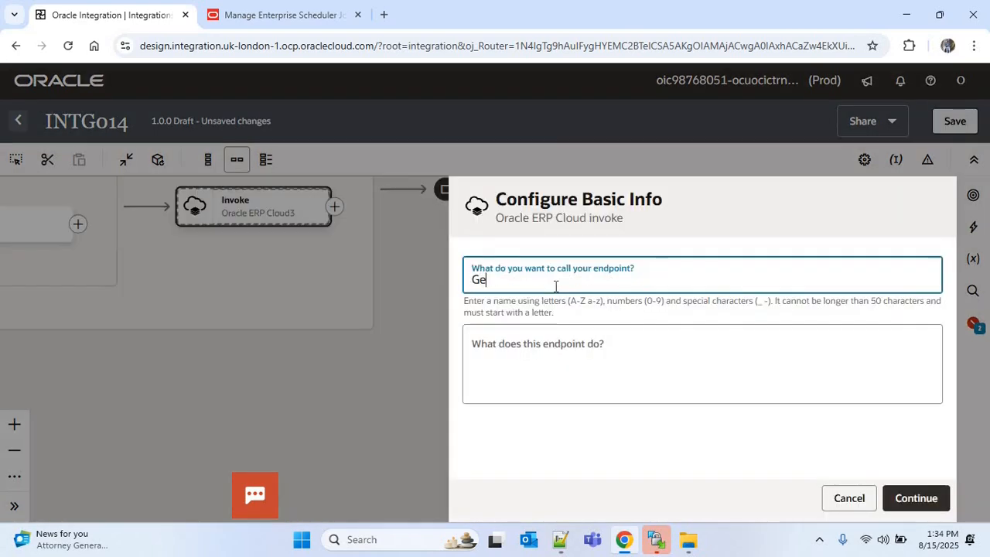
type("tJobOutput")
left_click(917, 498)
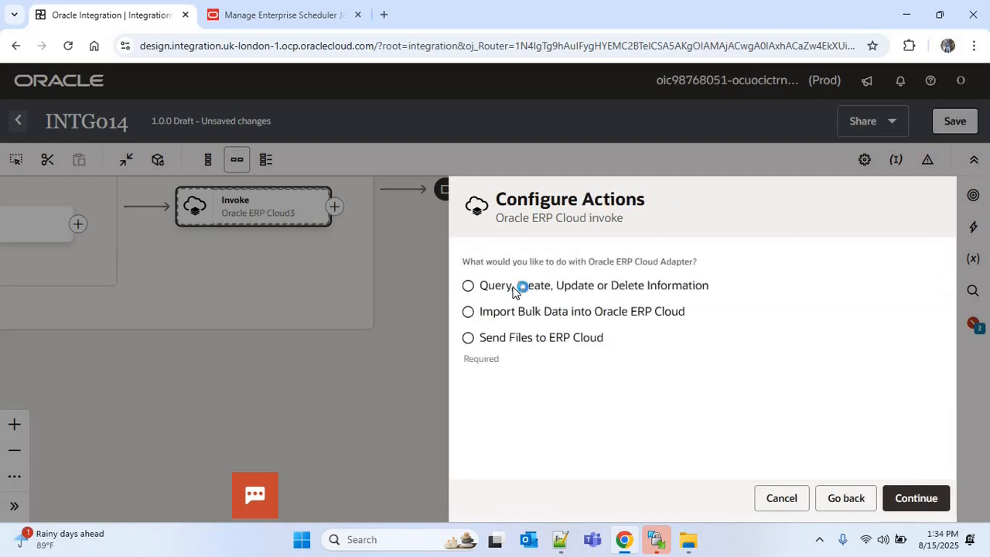
Step: Choose to query, create, update or delete information, browse by Services, and select ErpIntegrationService
left_click(515, 291)
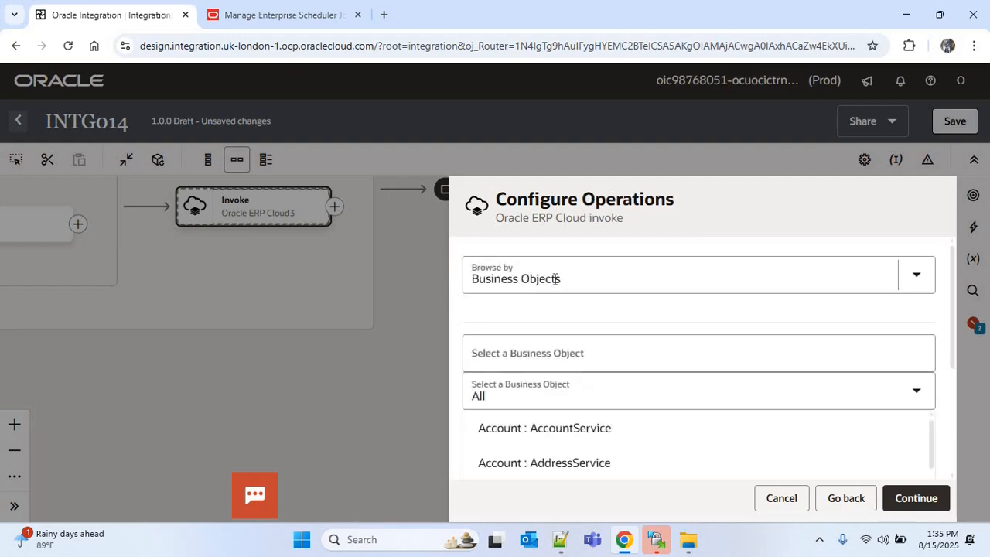
left_click(554, 280)
left_click(522, 355)
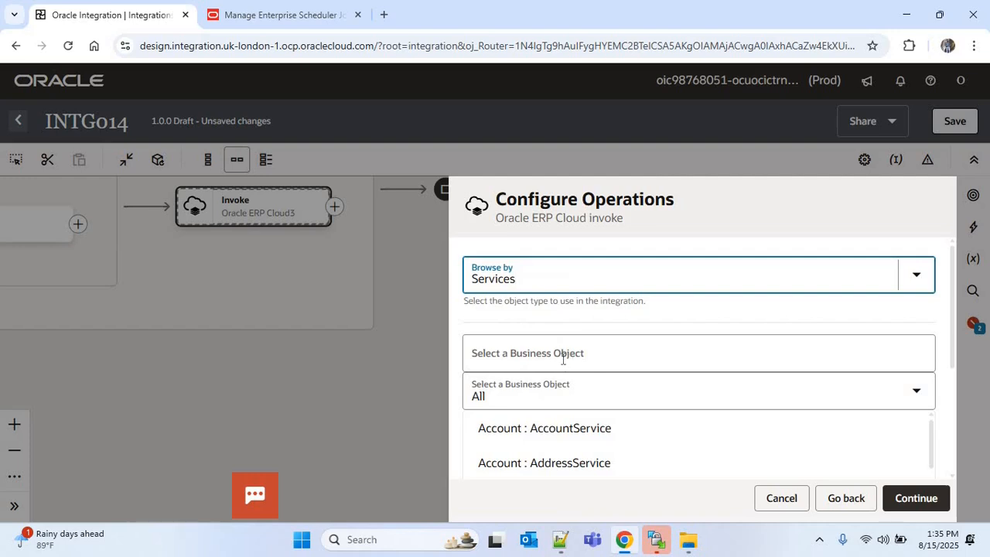
left_click(552, 366)
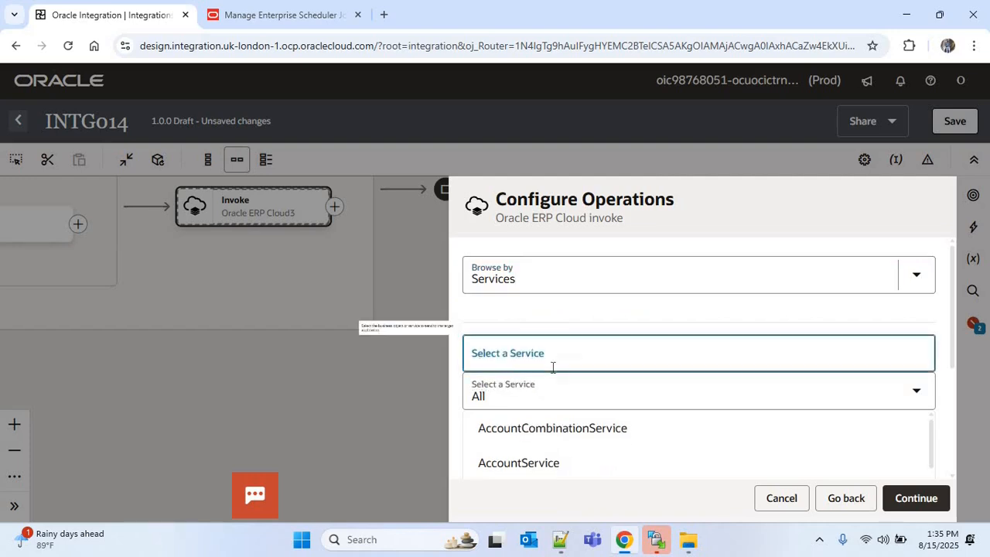
type("ERP")
scroll(561, 387, "down", 2)
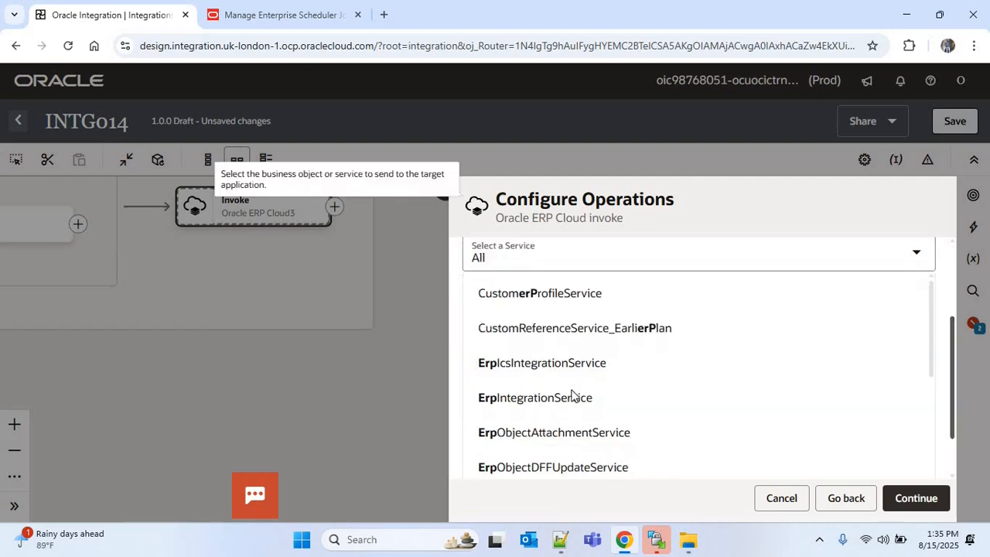
left_click(710, 396)
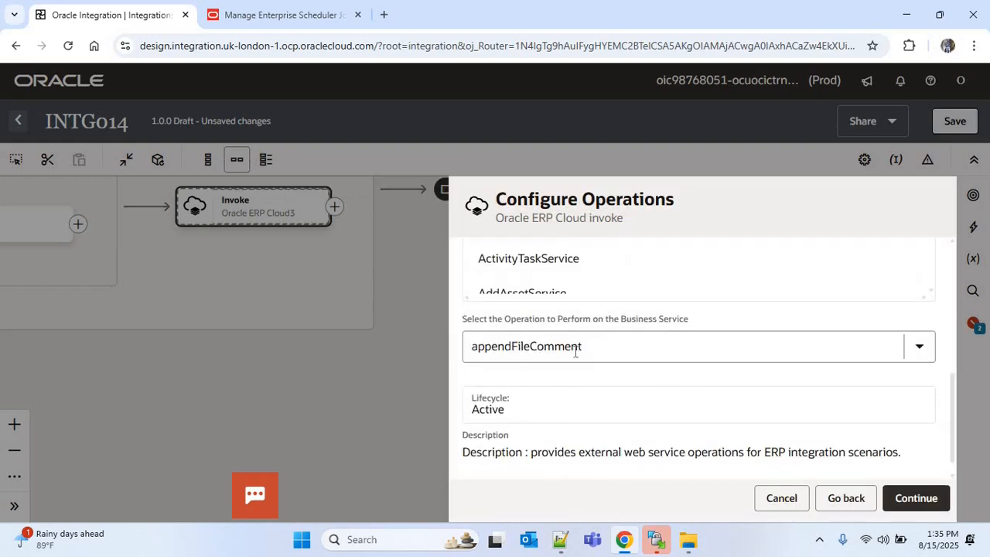
Step: Select the downloadESSJobExecutionDetails operation and finish the GetJobOutput invoke configuration
left_click(579, 352)
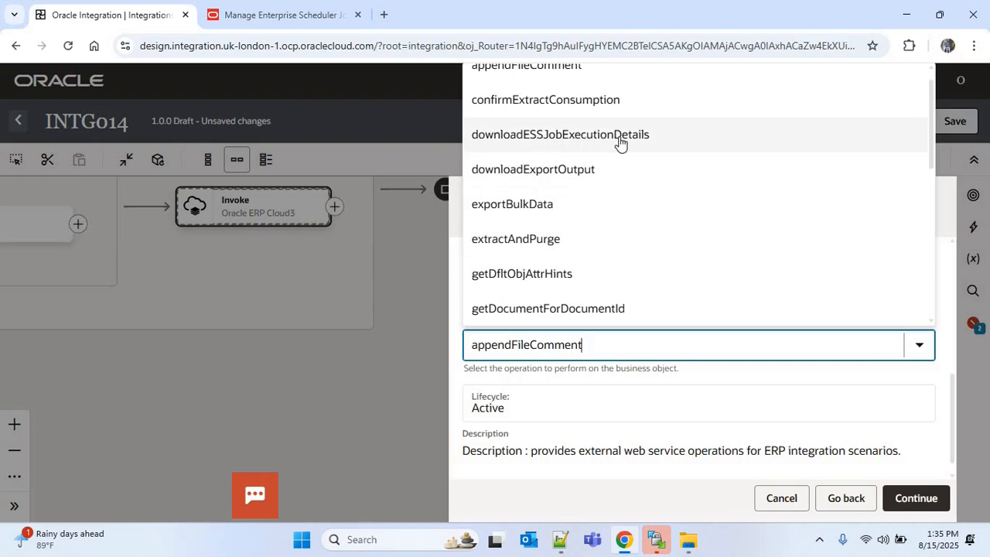
left_click(629, 143)
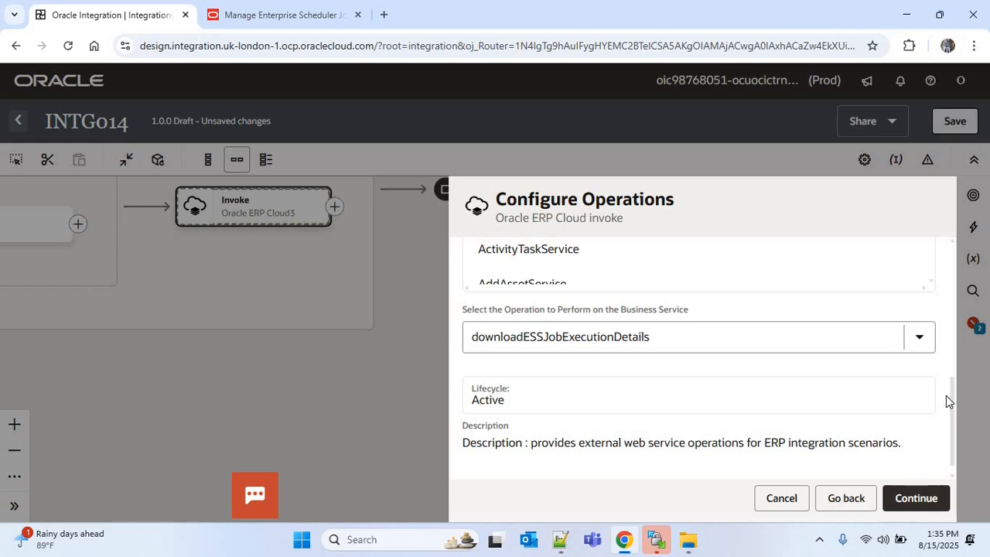
left_click(897, 498)
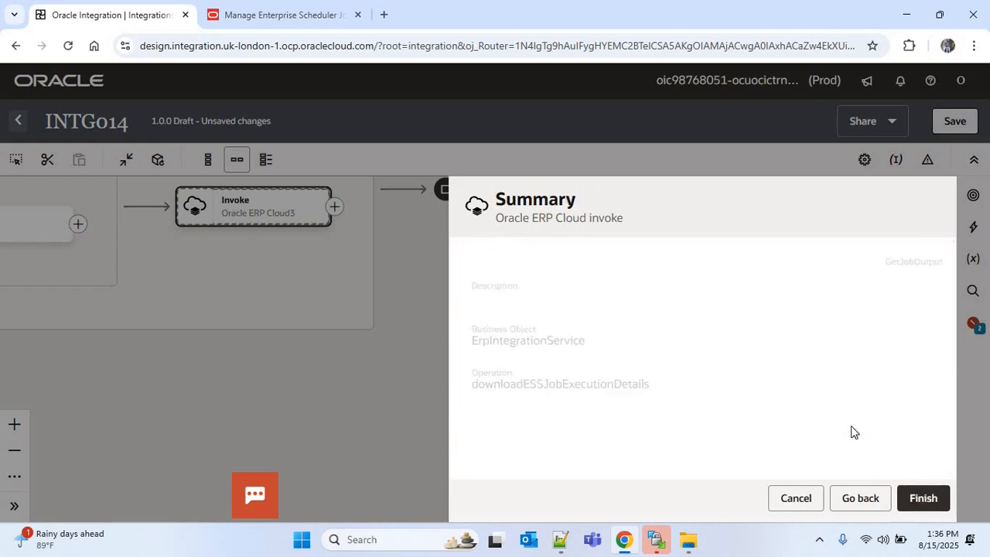
left_click(924, 502)
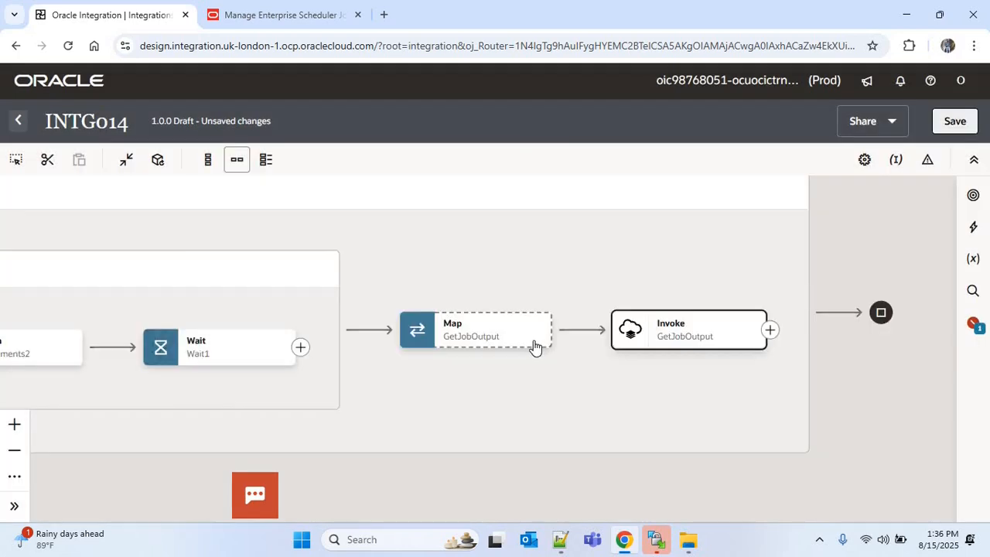
Step: In the GetJobOutput map, map the SubmitESSJob Response Result to Request Id, validate, and return to the integration
mouse_move(540, 339)
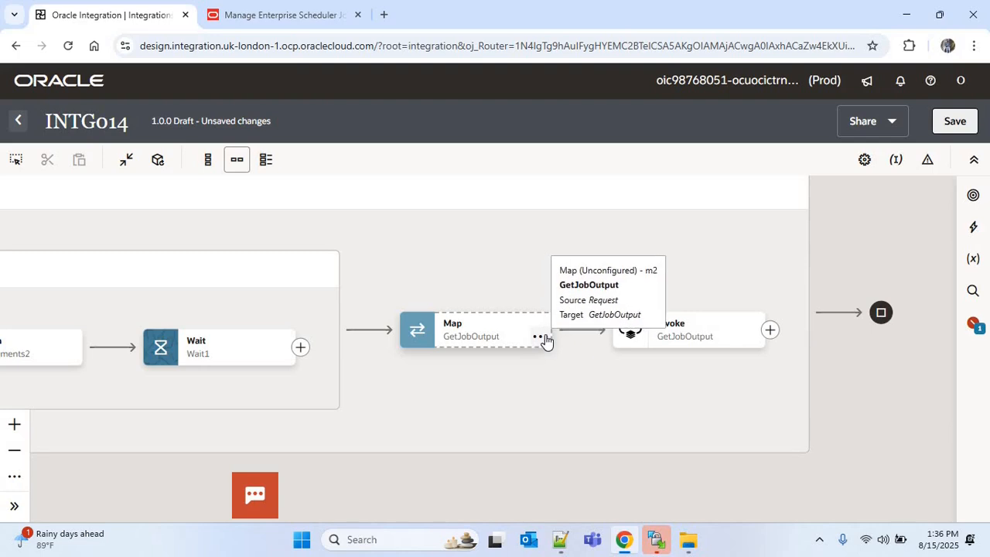
left_click(540, 338)
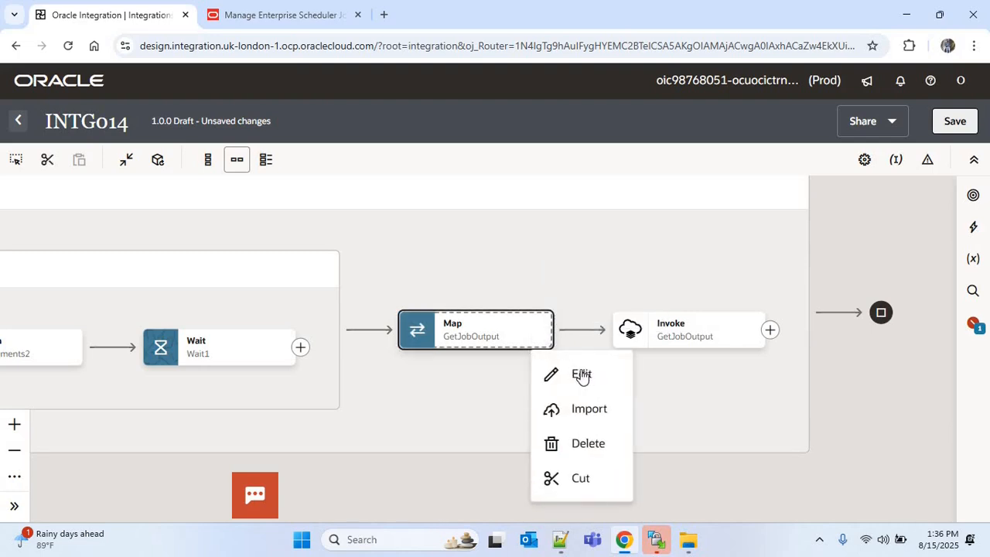
left_click(581, 374)
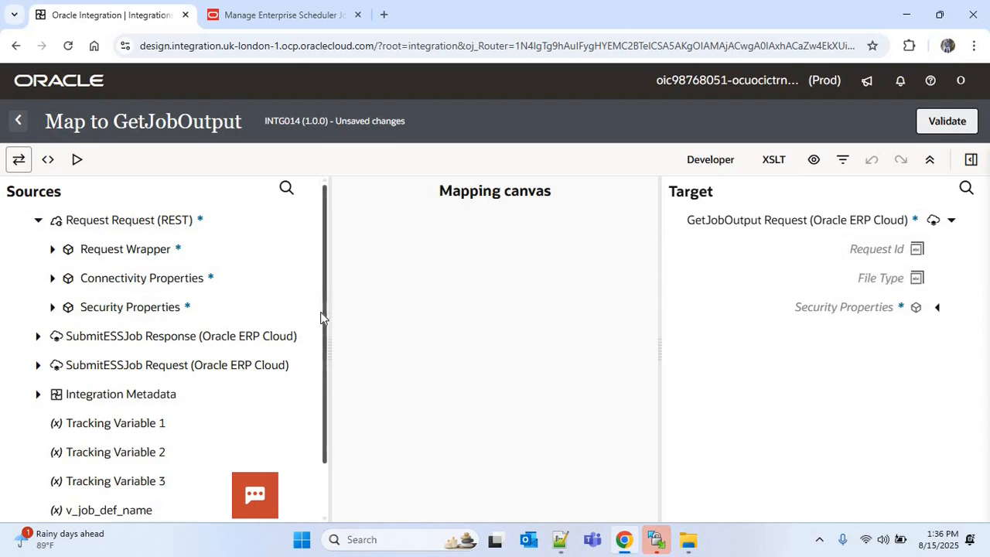
left_click_drag(325, 318, 322, 364)
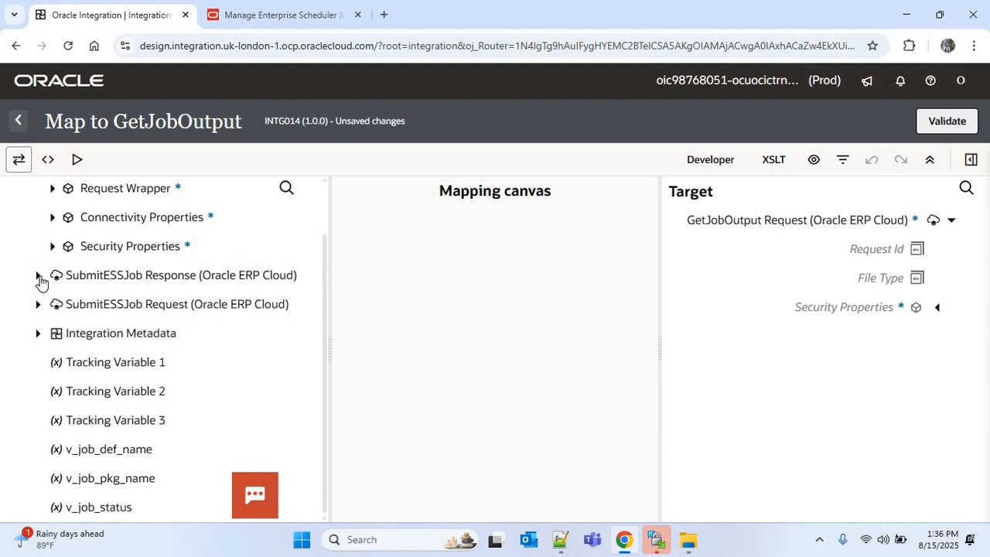
left_click(38, 276)
left_click(53, 306)
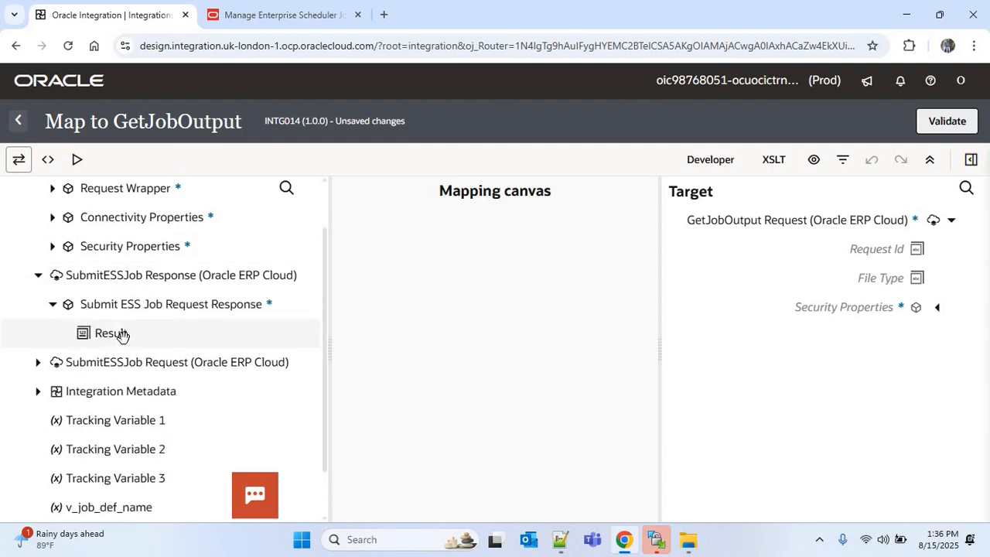
left_click_drag(120, 335, 853, 256)
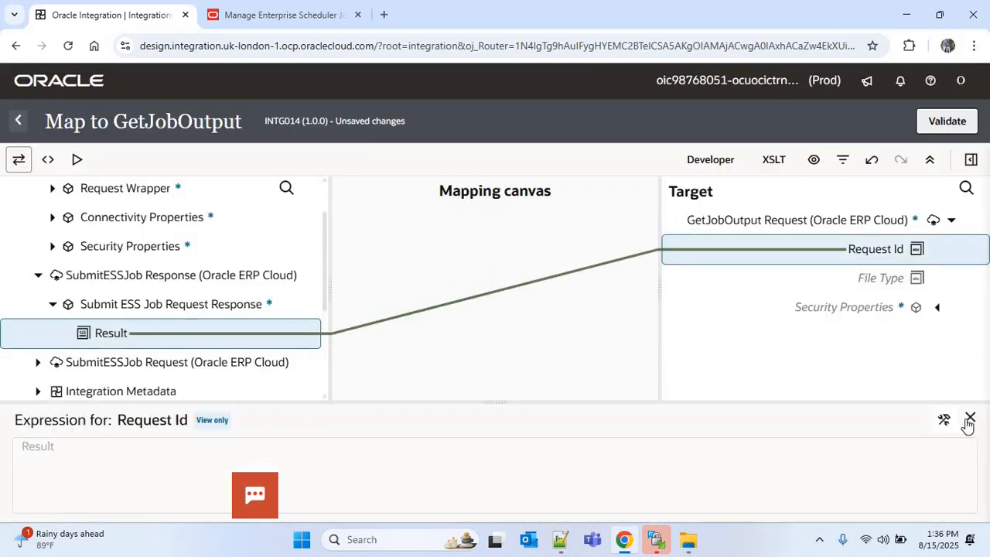
left_click(947, 120)
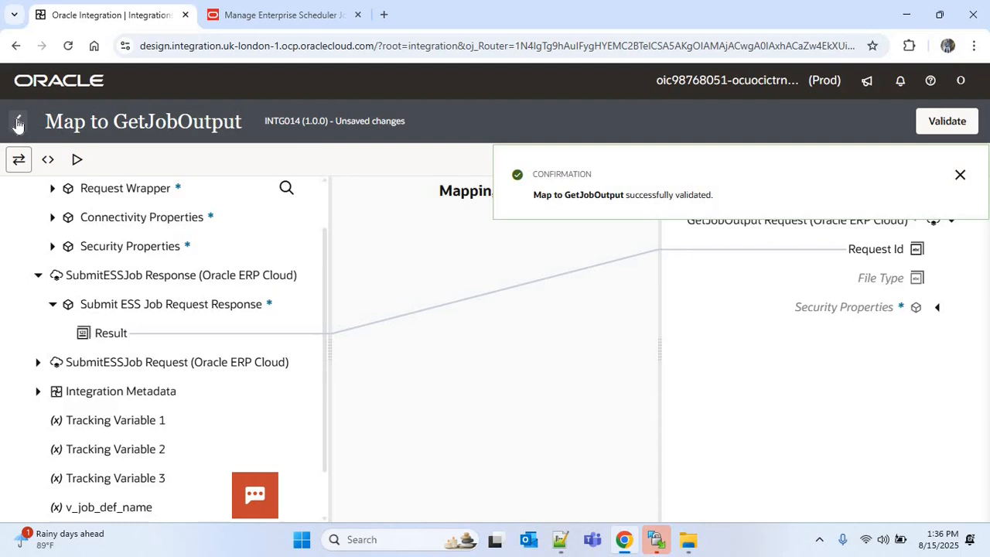
left_click(19, 121)
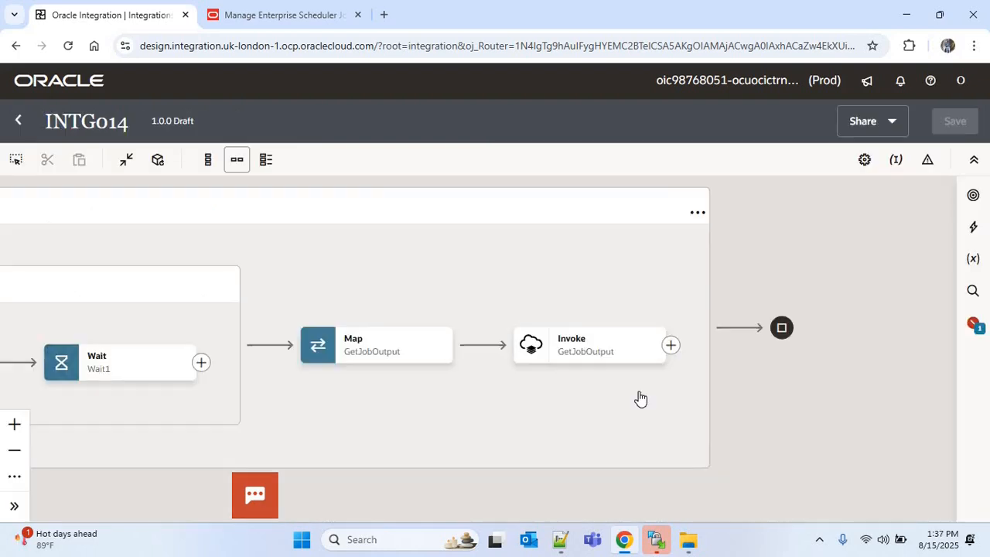
Step: Add an FTP001 invoke after the GetJobOutput invoke and name the endpoint WriteFTPOutput
left_click(672, 346)
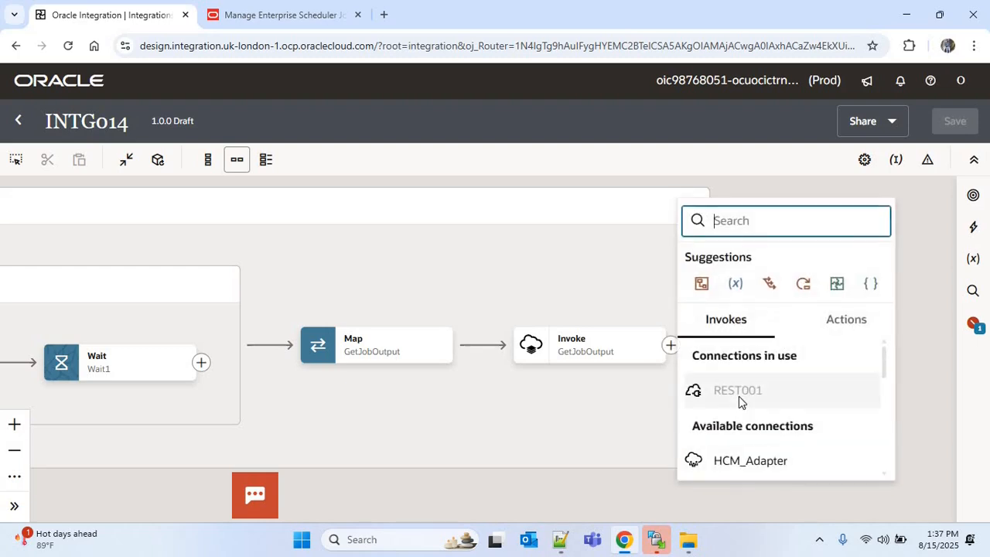
type("ftp")
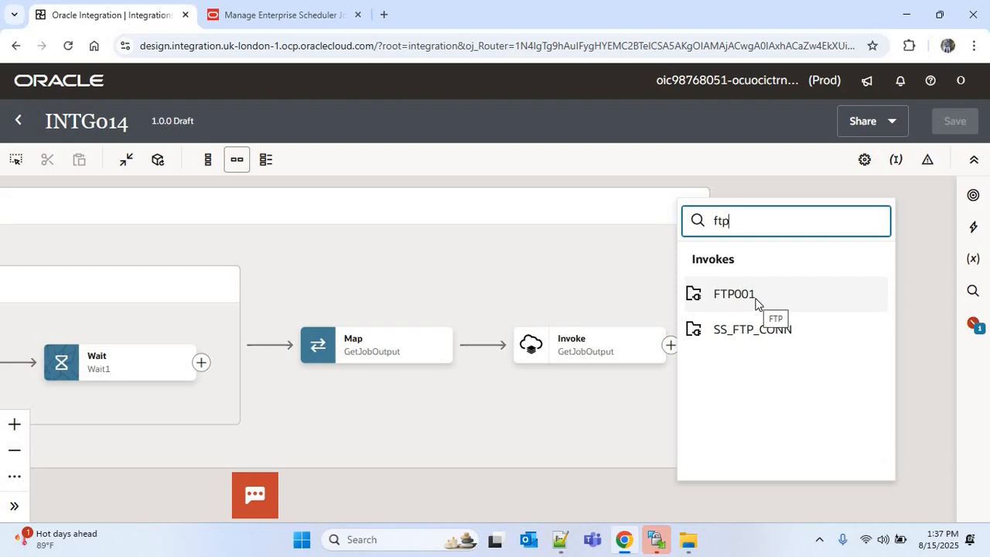
left_click(757, 303)
type("WriteFTPOutput")
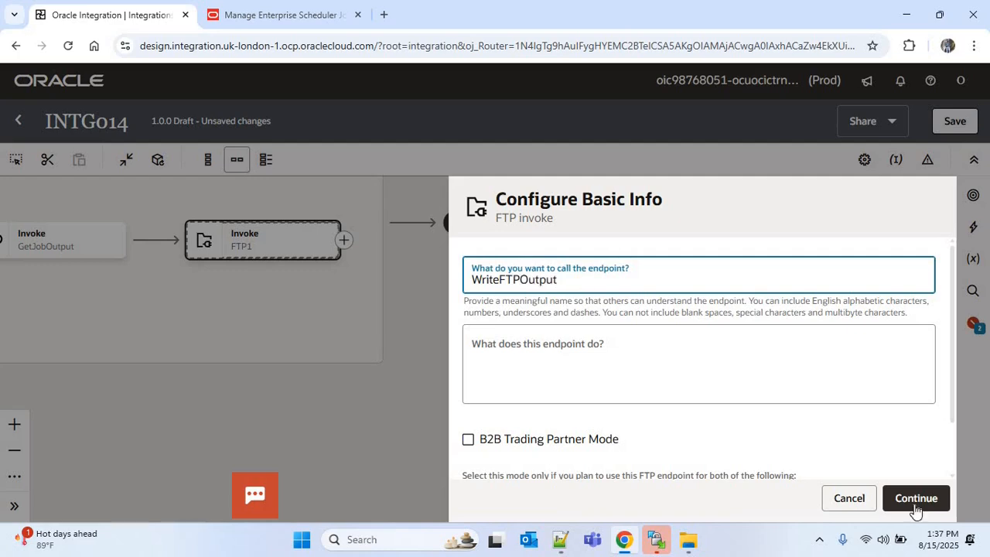
left_click(915, 505)
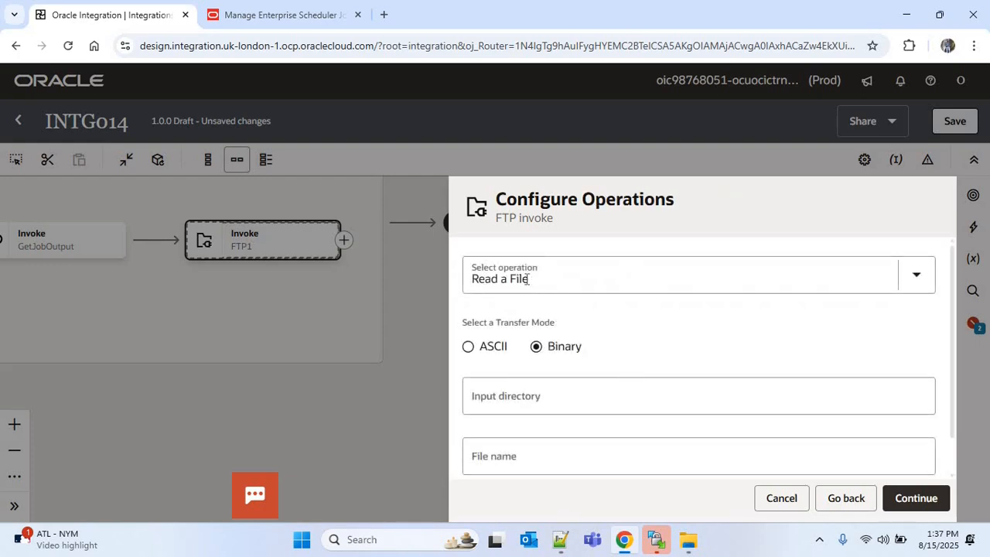
Step: Set the FTP operation to Write File with output directory / and file name pattern *
left_click(526, 280)
left_click(508, 355)
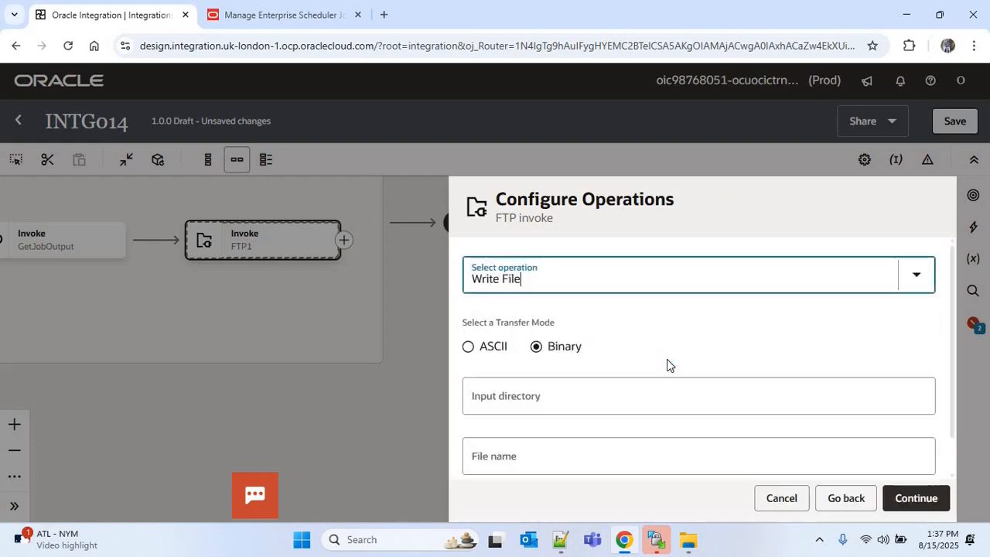
scroll(697, 371, "down", 1)
left_click(553, 309)
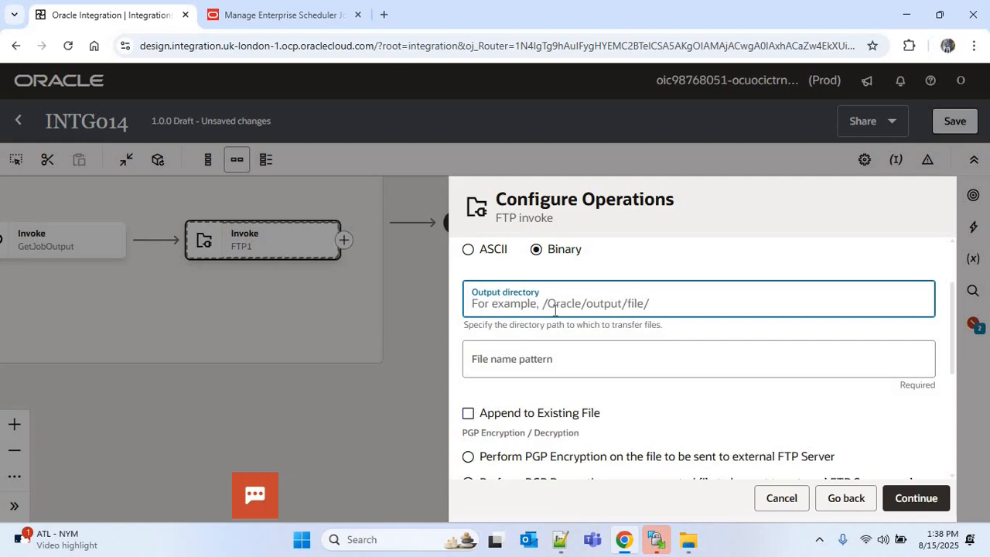
type("/")
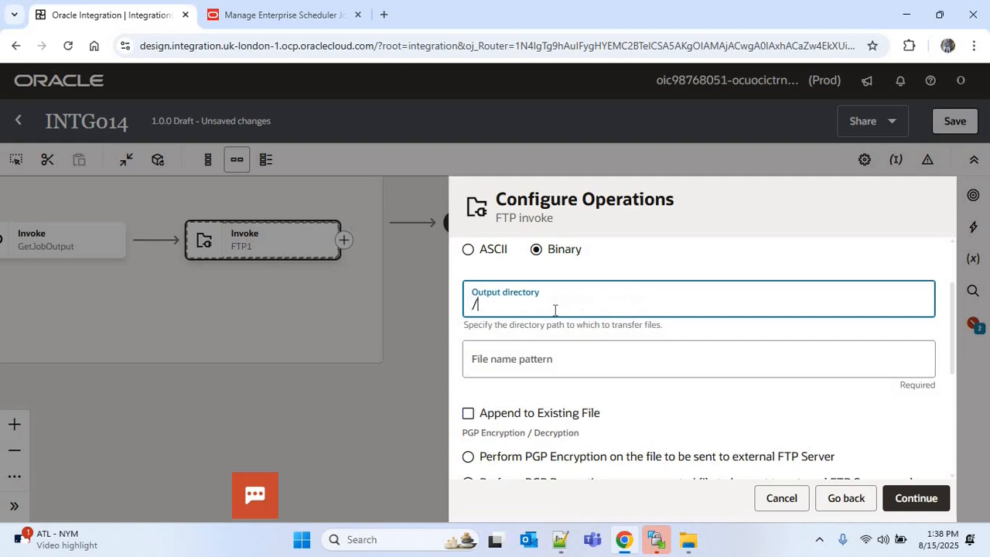
left_click(526, 363)
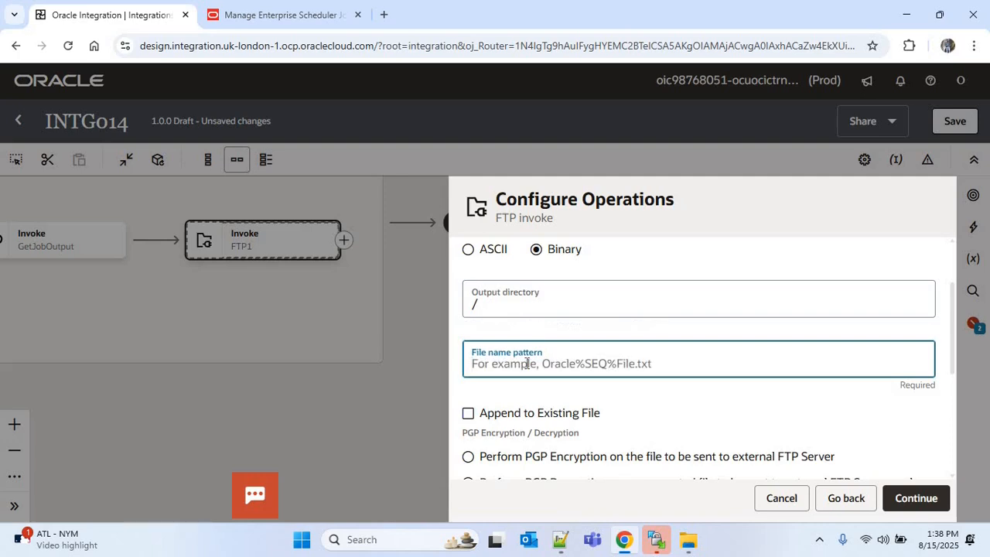
type("*")
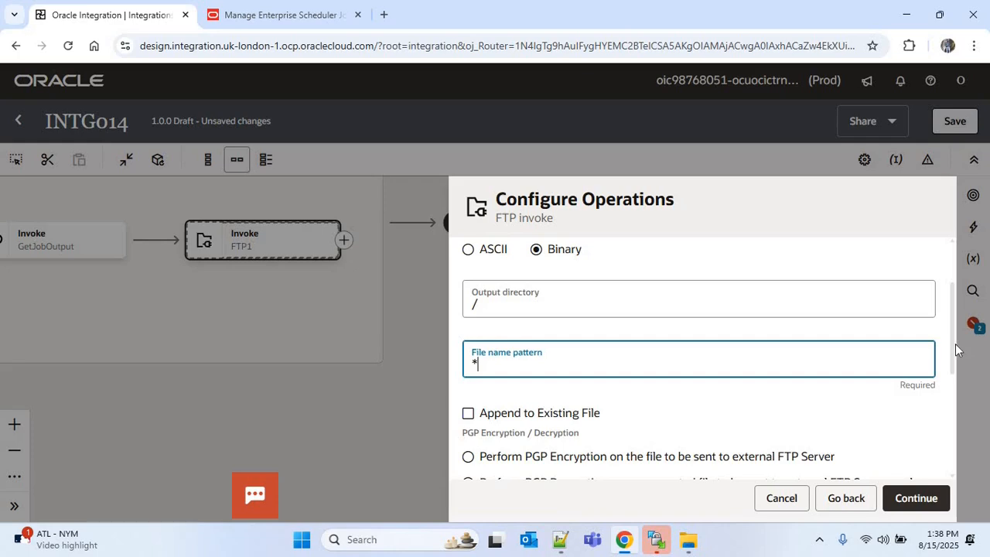
scroll(928, 425, "down", 5)
left_click(916, 498)
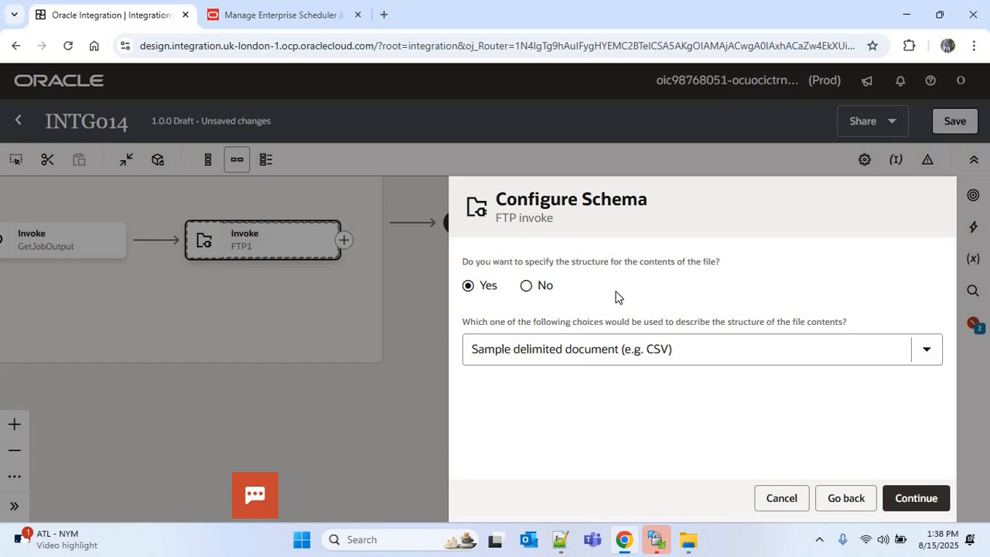
Step: Choose not to define a file structure schema and finish the FTP invoke wizard
left_click(529, 289)
left_click(926, 502)
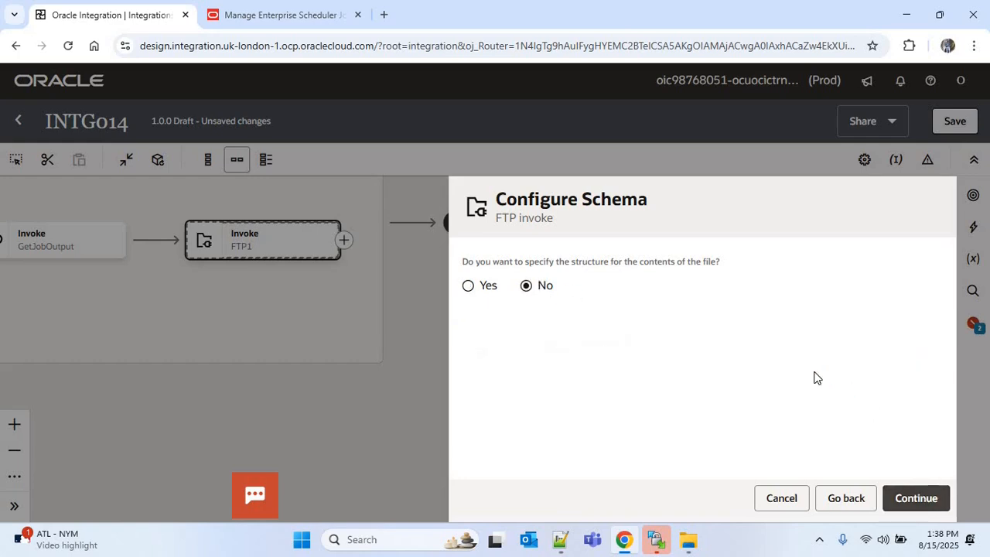
left_click(923, 500)
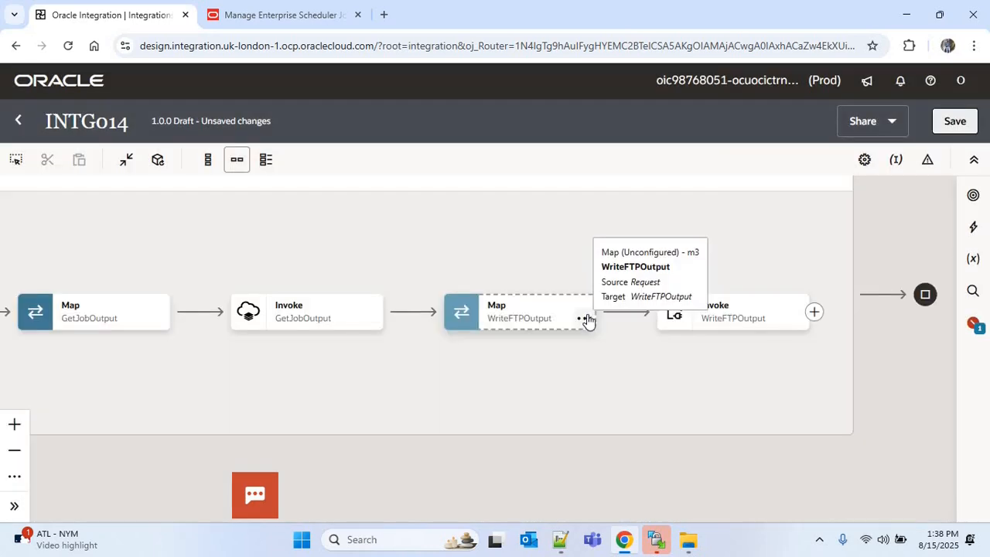
Step: Open the WriteFTPOutput map and map the GetJobOutput Response Result File Name to the target File Name
left_click(587, 320)
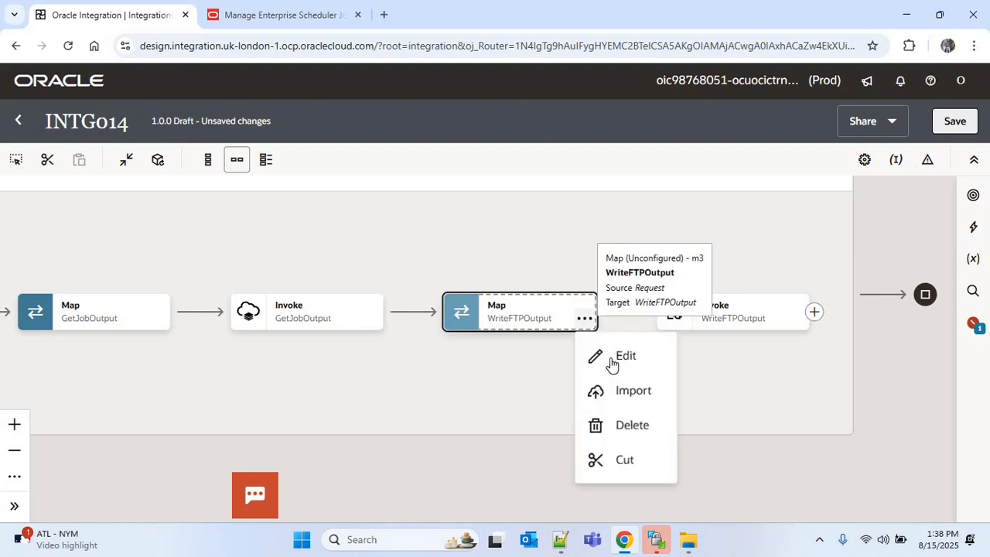
left_click(619, 355)
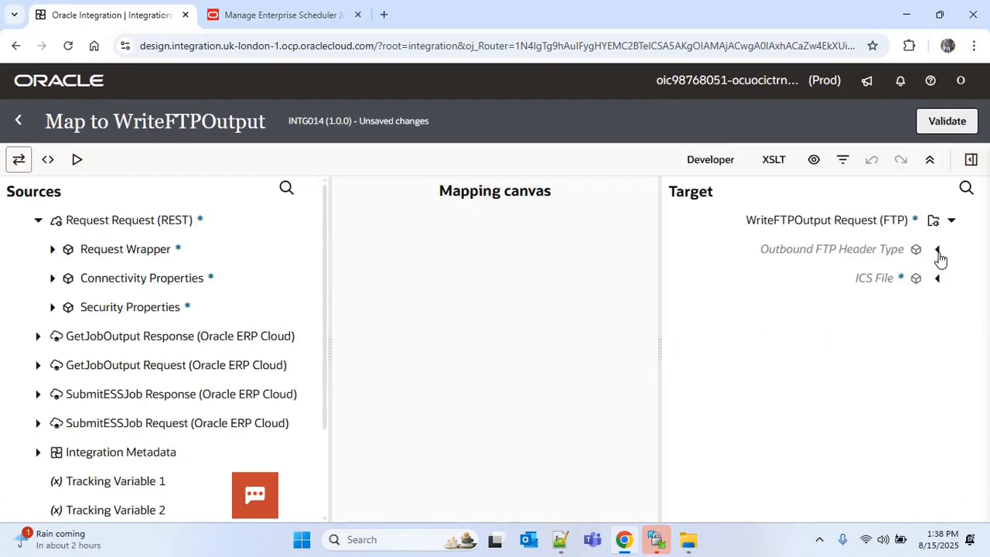
left_click(938, 253)
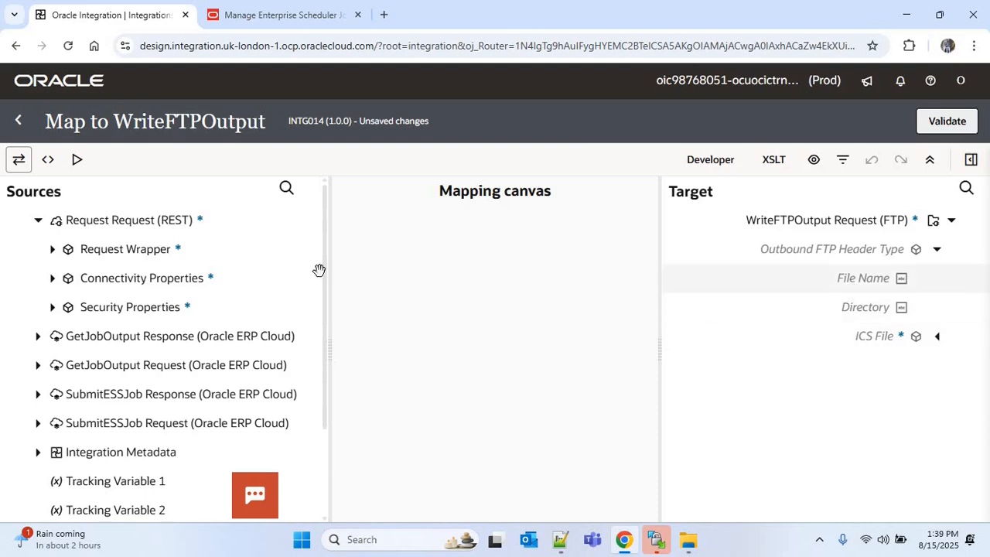
scroll(315, 340, "down", 2)
scroll(315, 340, "down", 1)
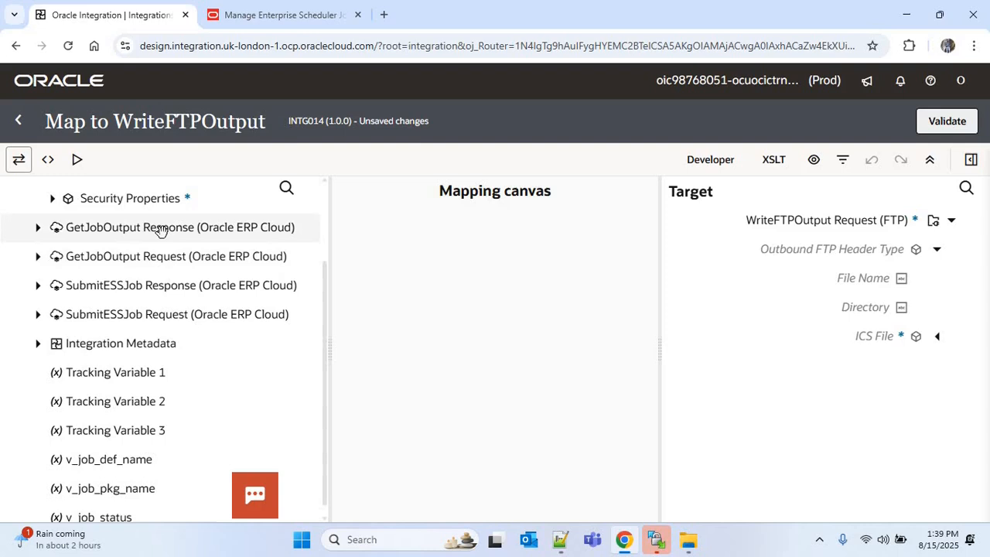
left_click(38, 229)
left_click(52, 258)
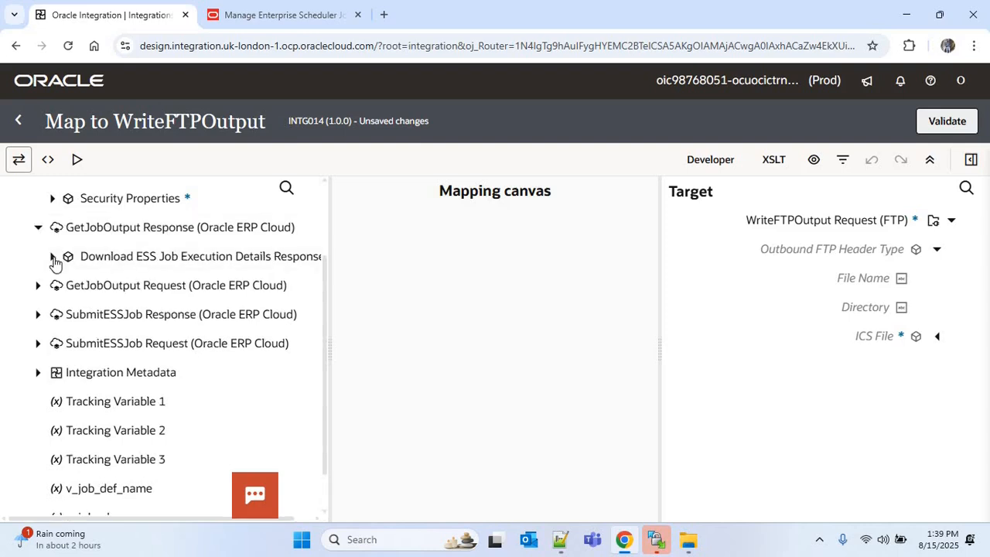
left_click(67, 288)
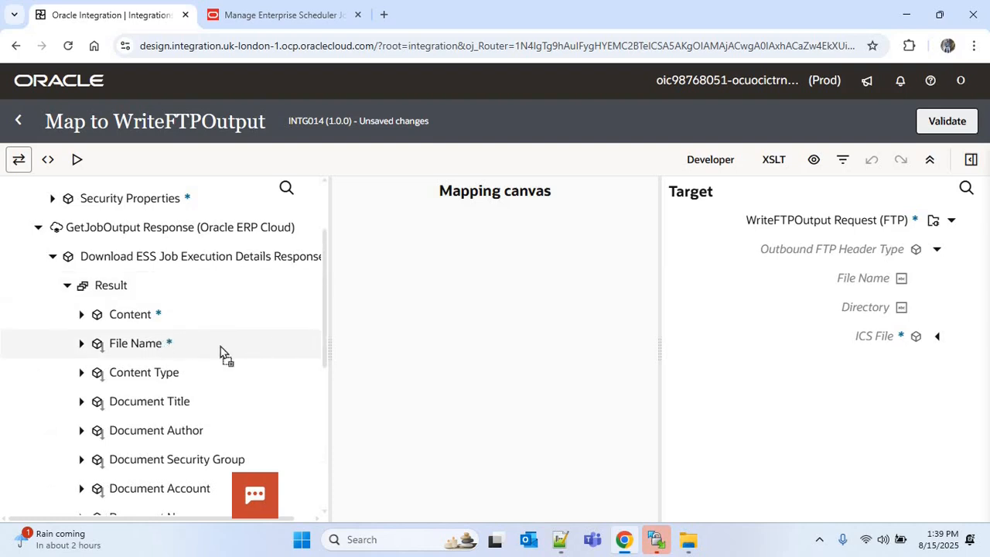
left_click_drag(221, 346, 851, 282)
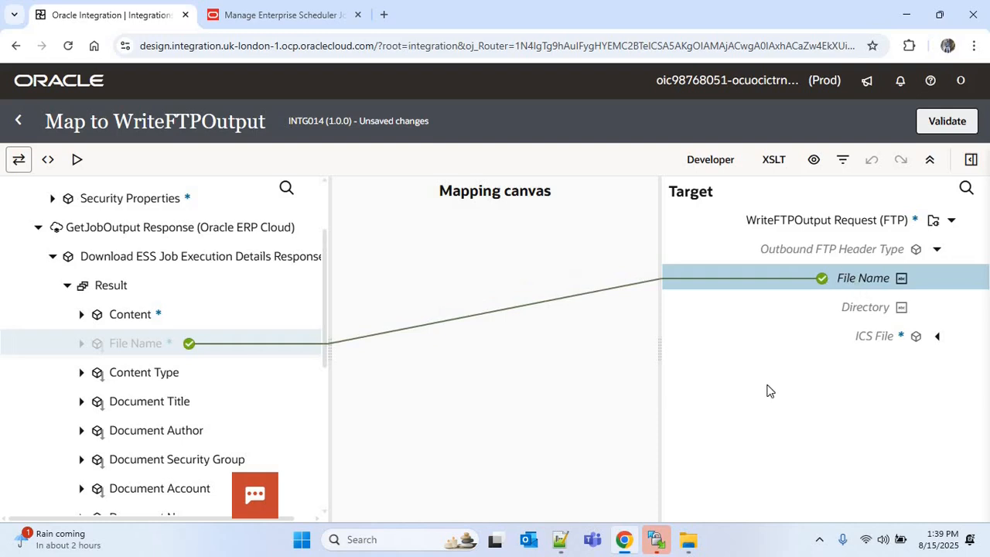
left_click(969, 421)
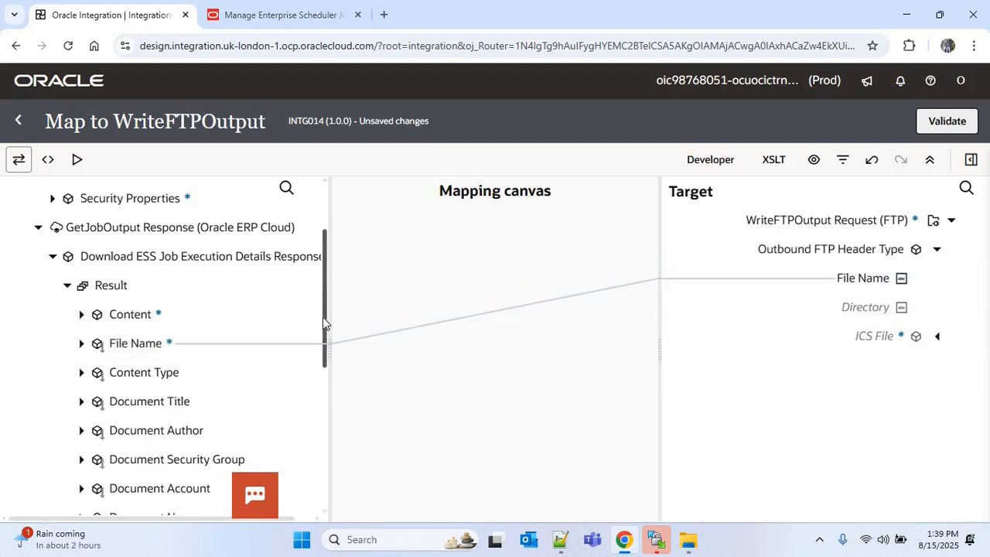
Step: Map the Request Wrapper Output Path to the target Directory
scroll(322, 298, "up", 3)
left_click(53, 250)
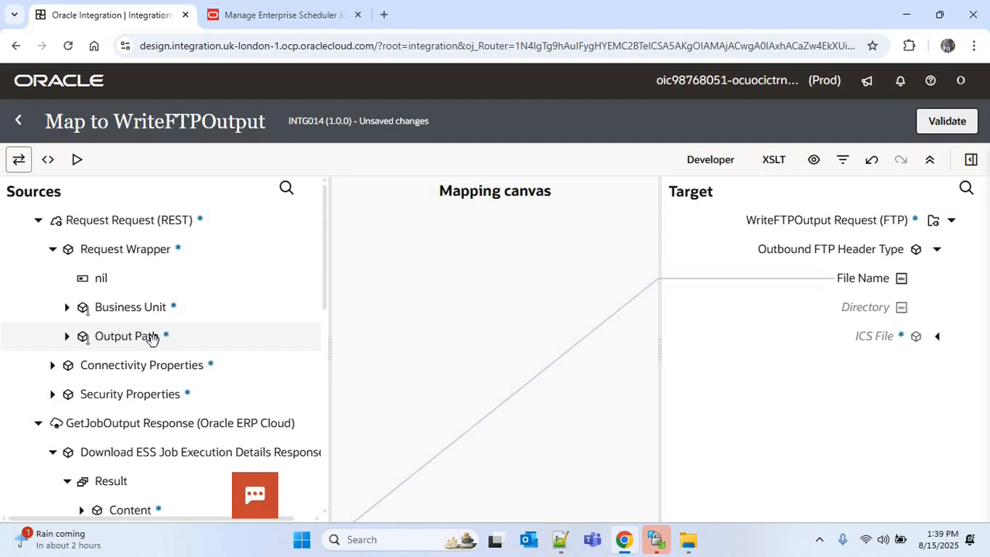
left_click_drag(152, 339, 852, 307)
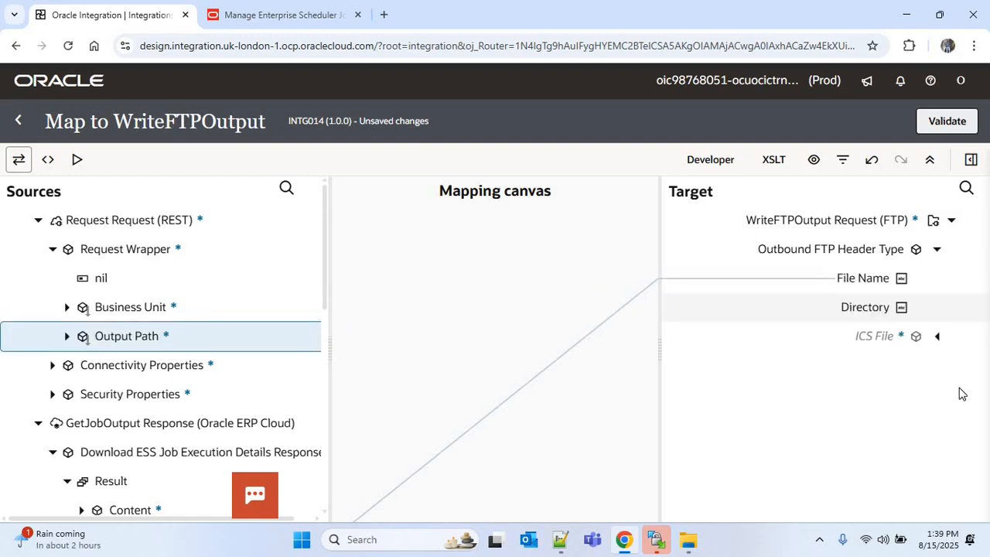
left_click(971, 419)
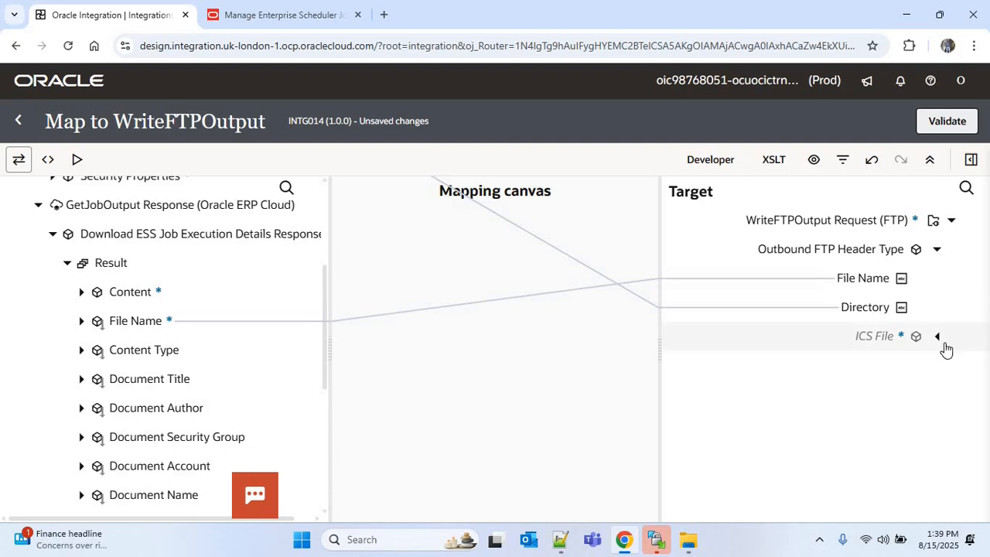
Step: Expand ICS File and map the Result Content to File Reference
left_click(940, 339)
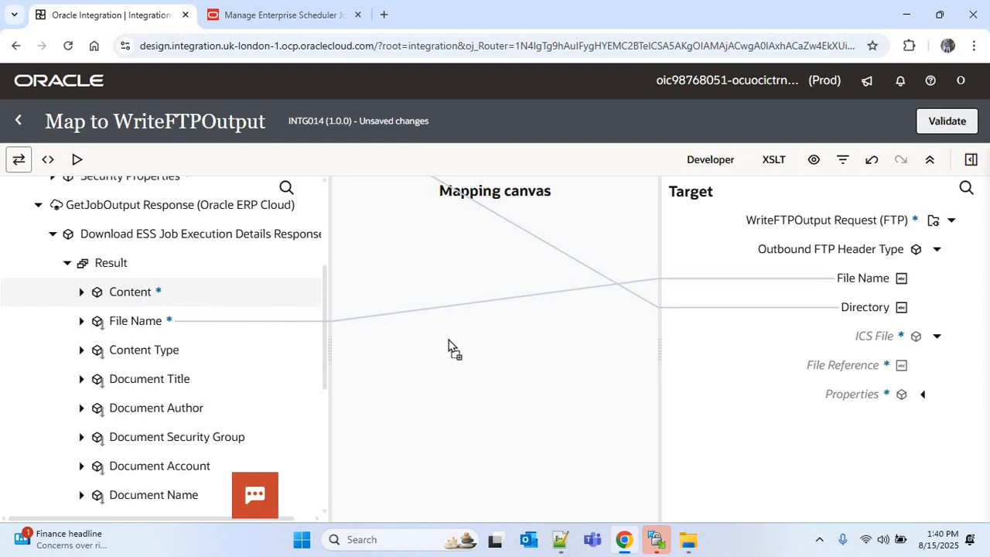
left_click_drag(449, 340, 866, 380)
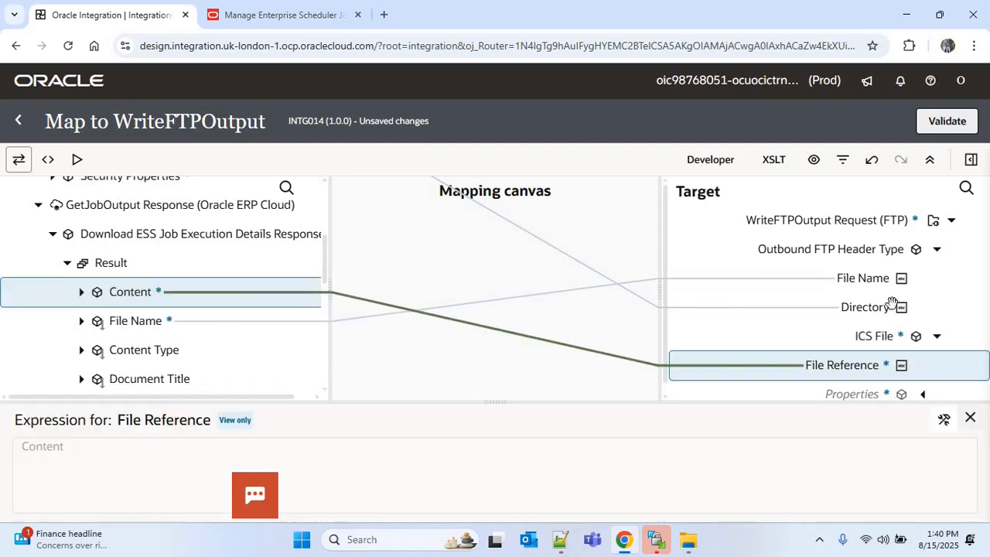
Step: Replace the File Name mapping expression with the Result Document Name, save it, and return to the integration
scroll(431, 341, "down", 1)
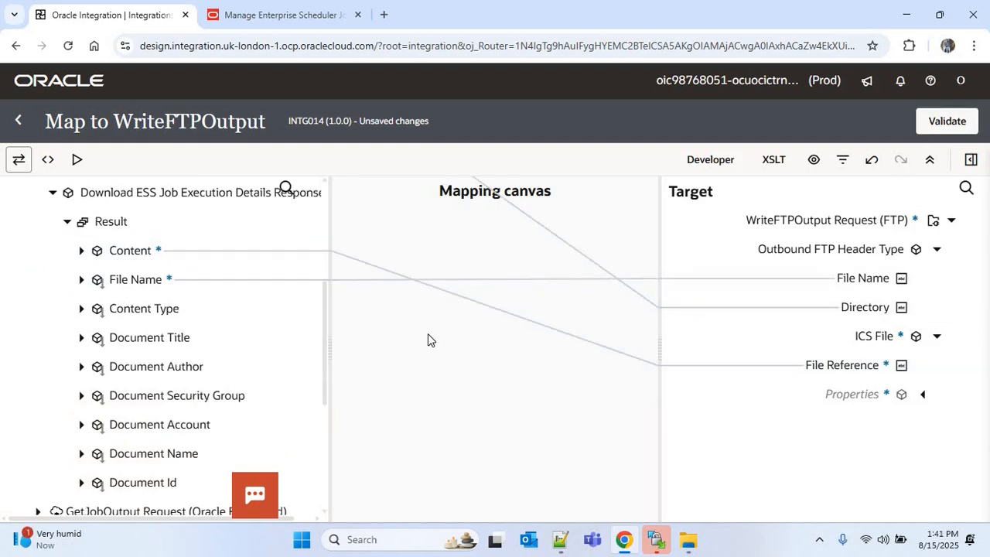
left_click(771, 280)
left_click(945, 420)
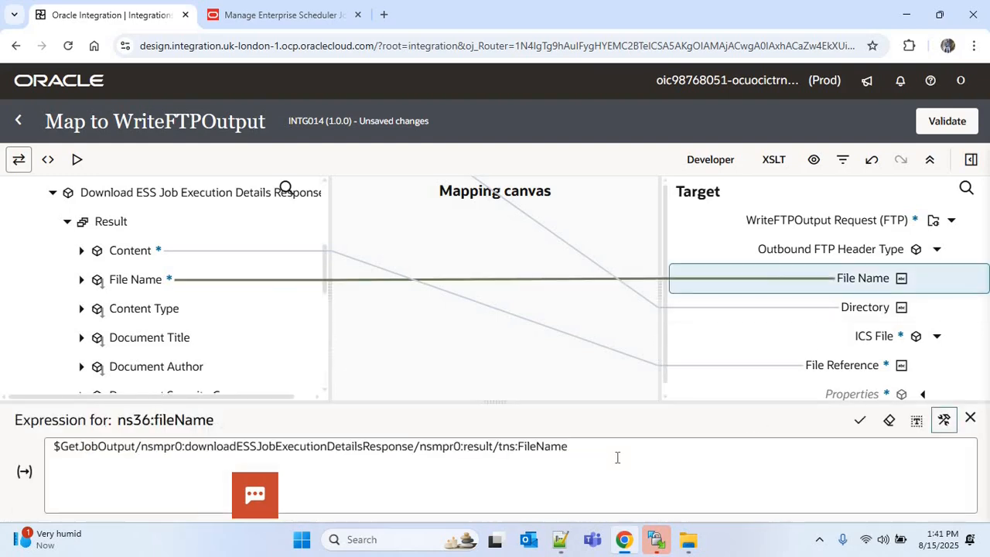
left_click(618, 458)
key("ctrl+a")
key("BackSpace")
scroll(325, 302, "down", 3)
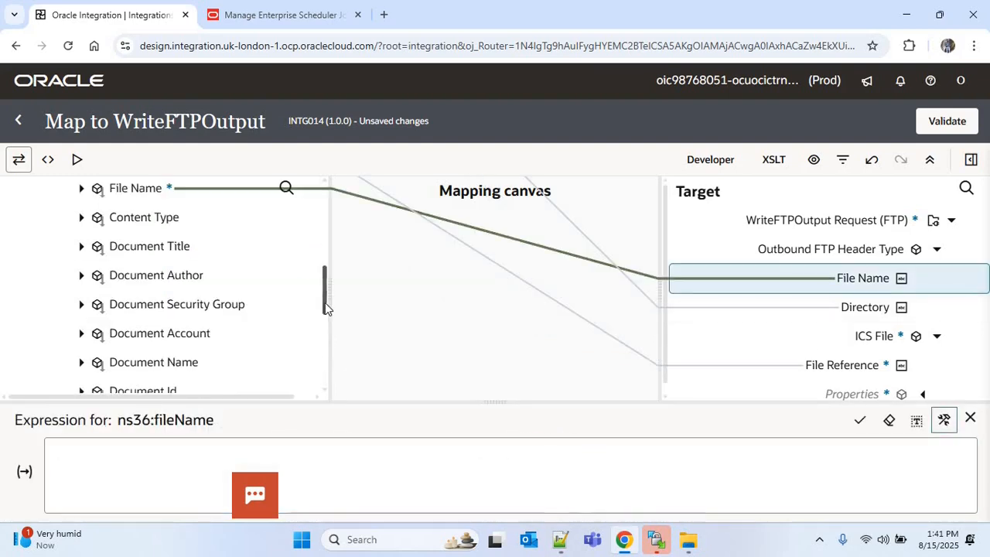
scroll(325, 302, "down", 1)
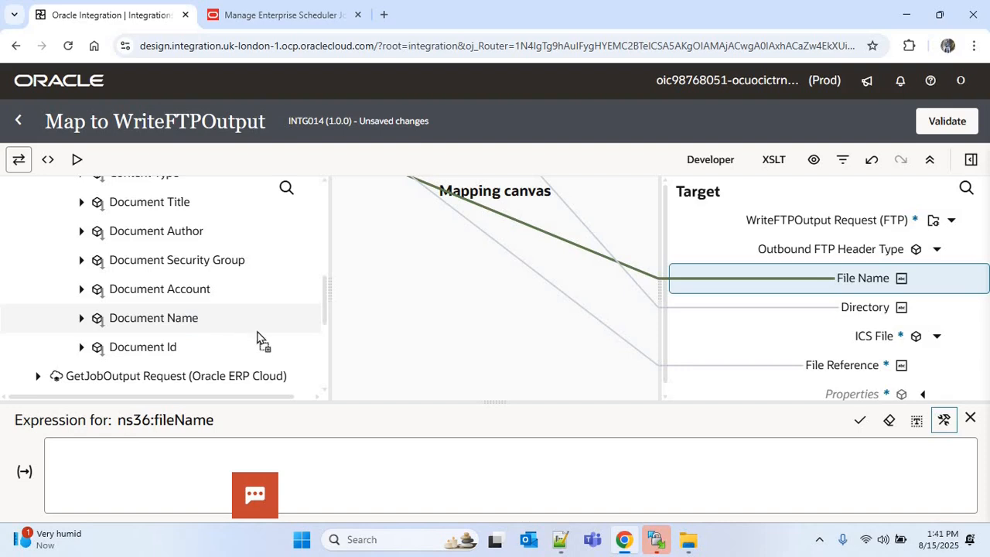
left_click_drag(259, 339, 553, 457)
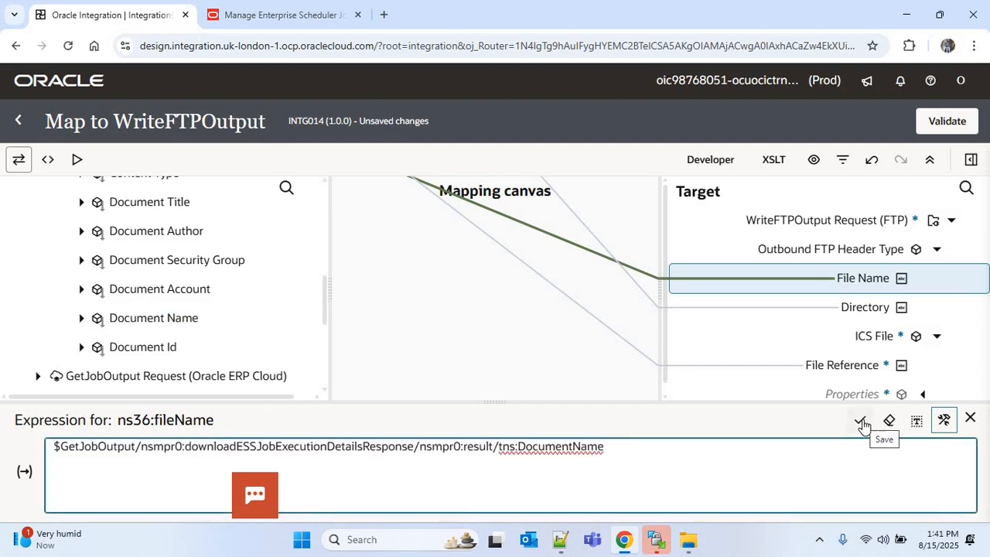
left_click(862, 422)
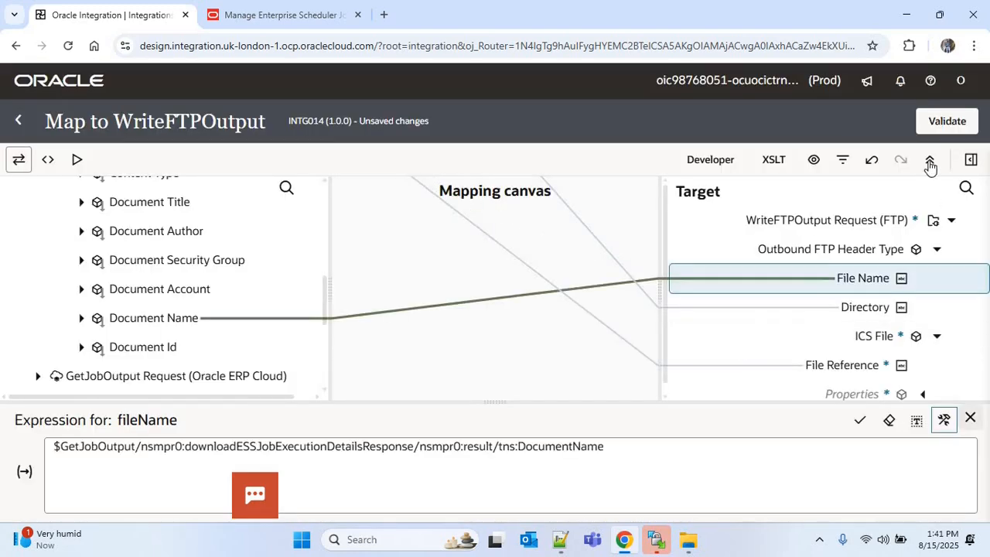
left_click(940, 123)
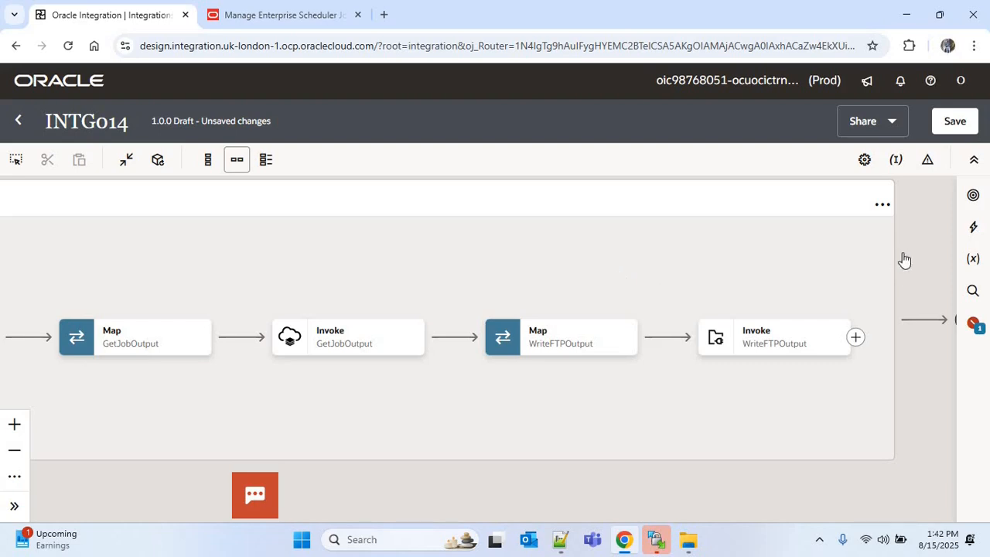
Step: Add a Default Handler fault handler to the scope
left_click(884, 211)
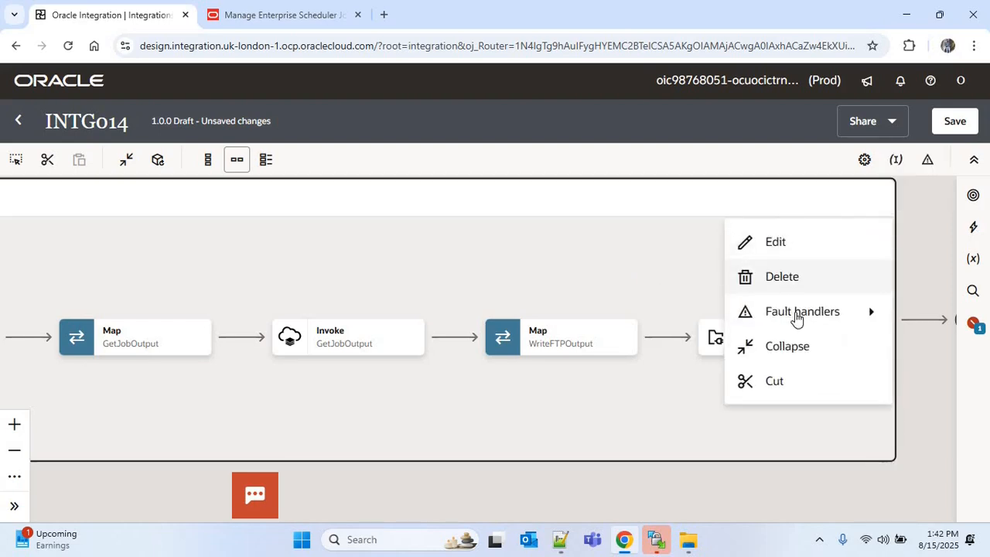
mouse_move(805, 314)
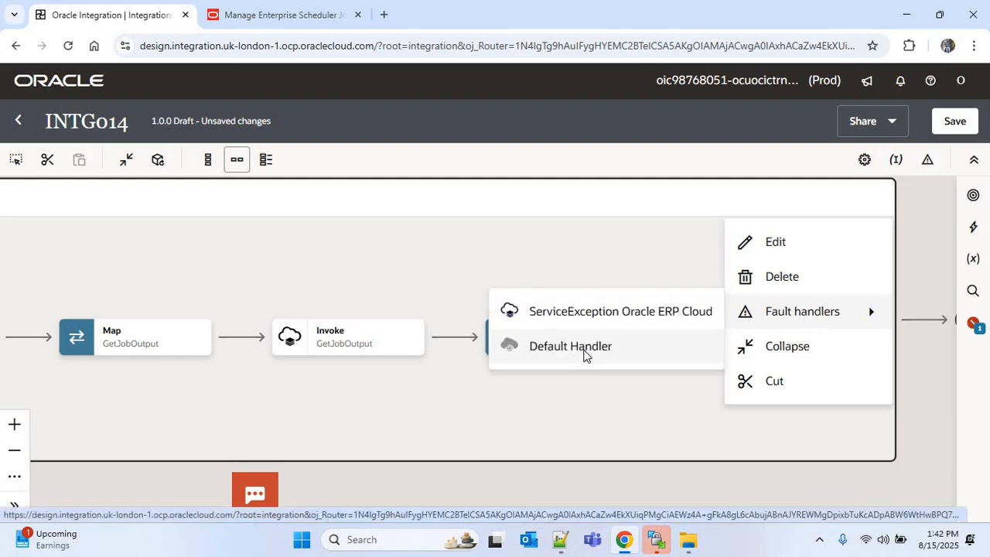
left_click(584, 348)
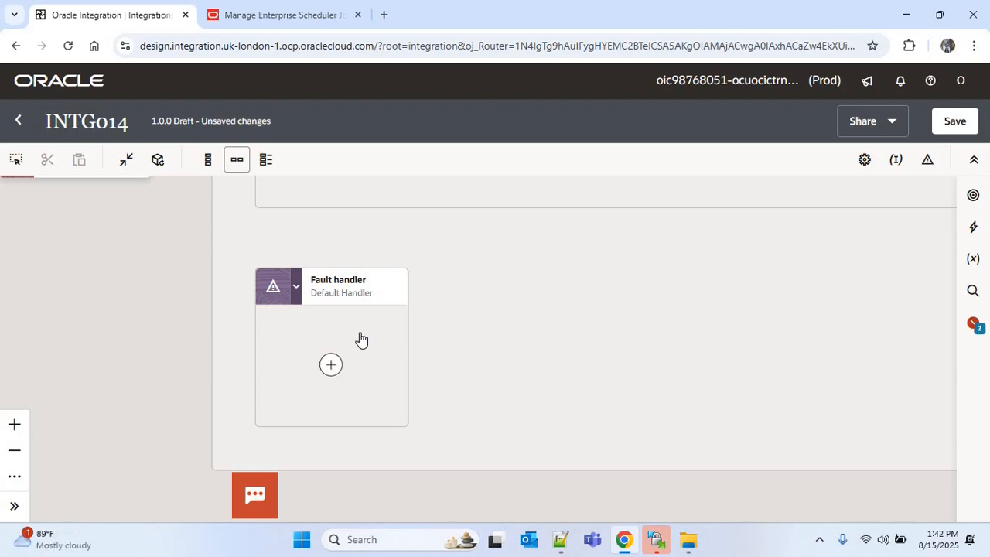
Step: Add a Notification action inside the Default Handler fault handler
left_click(331, 365)
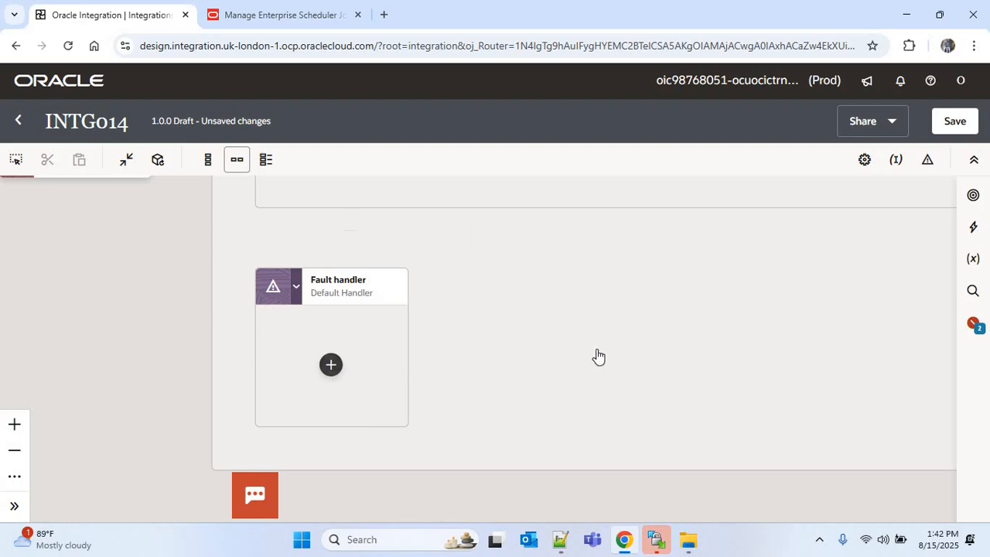
type("n")
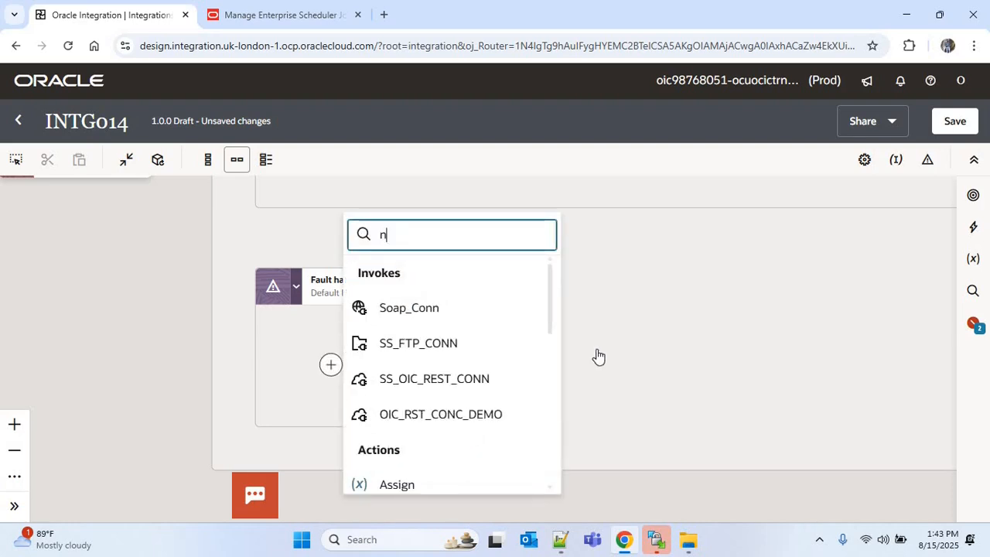
type("otifi")
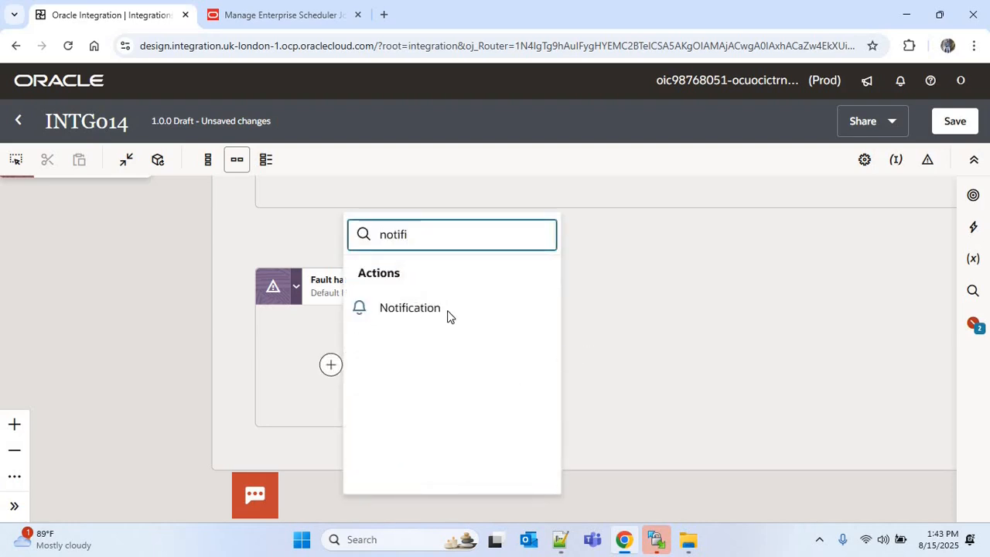
left_click(447, 310)
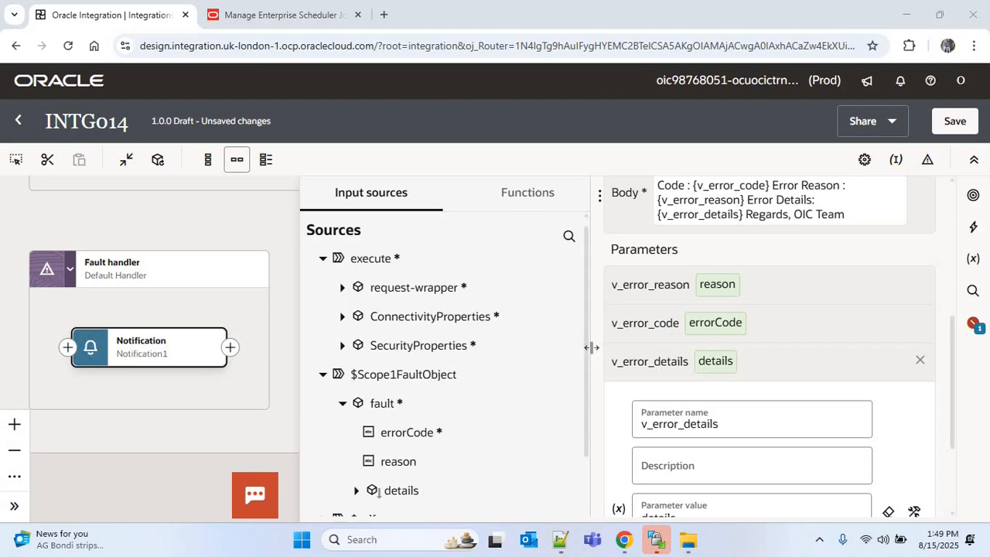
Step: Review the notification's From, Subject and Body settings, then save the integration
scroll(404, 373, "down", 1)
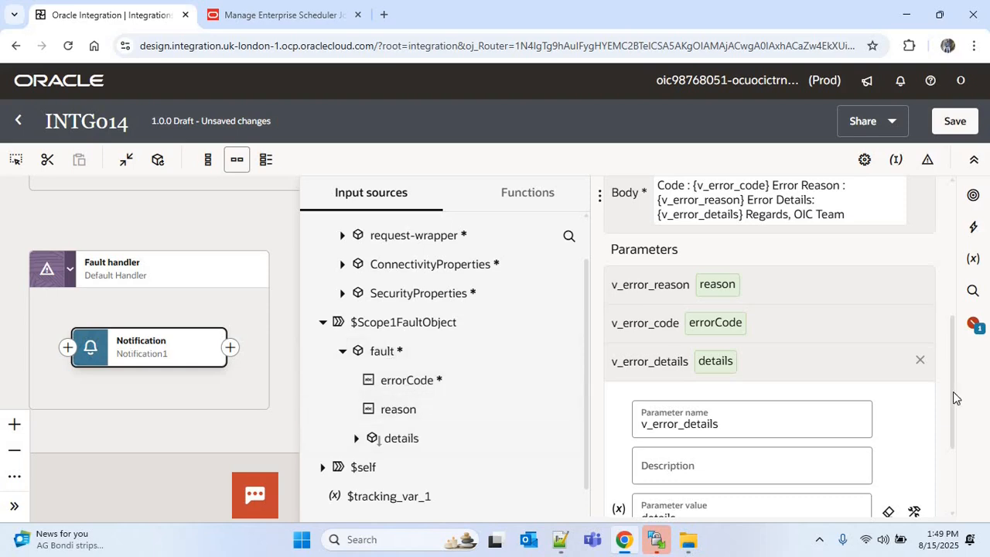
scroll(953, 392, "up", 2)
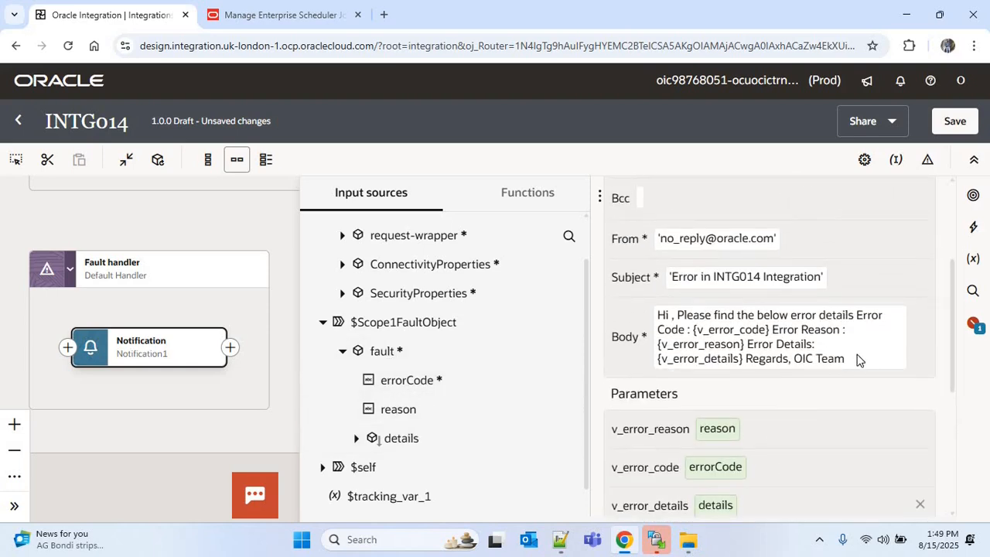
left_click(865, 358)
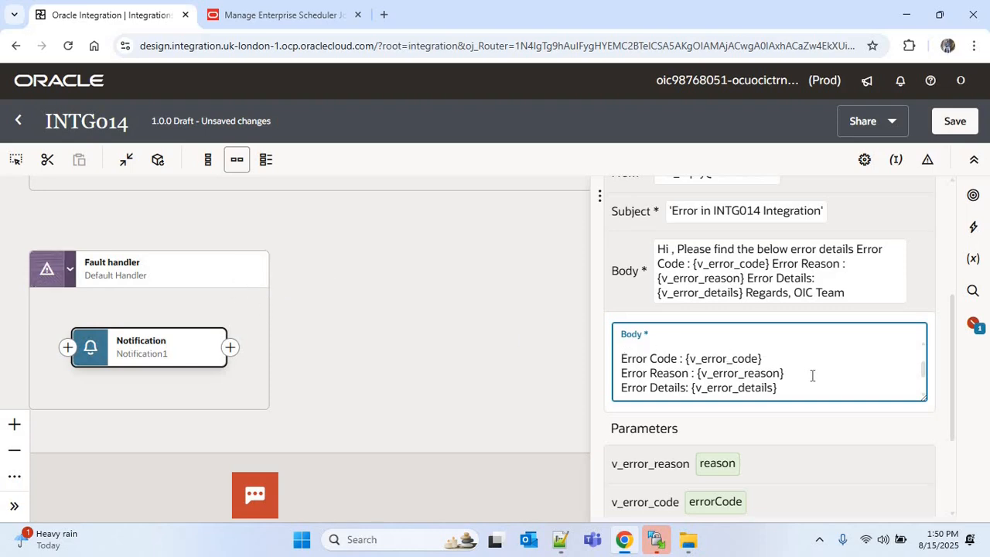
scroll(812, 375, "up", 1)
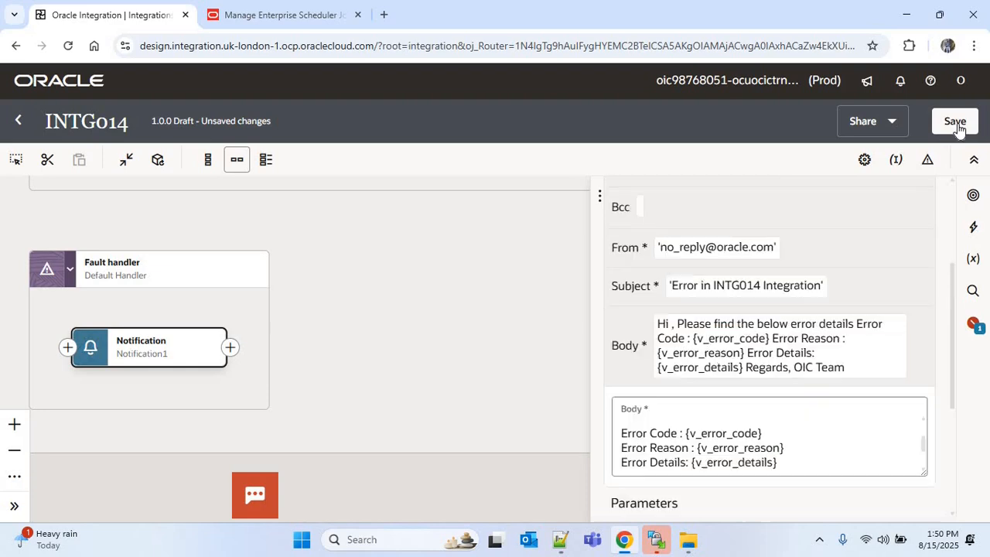
left_click(955, 121)
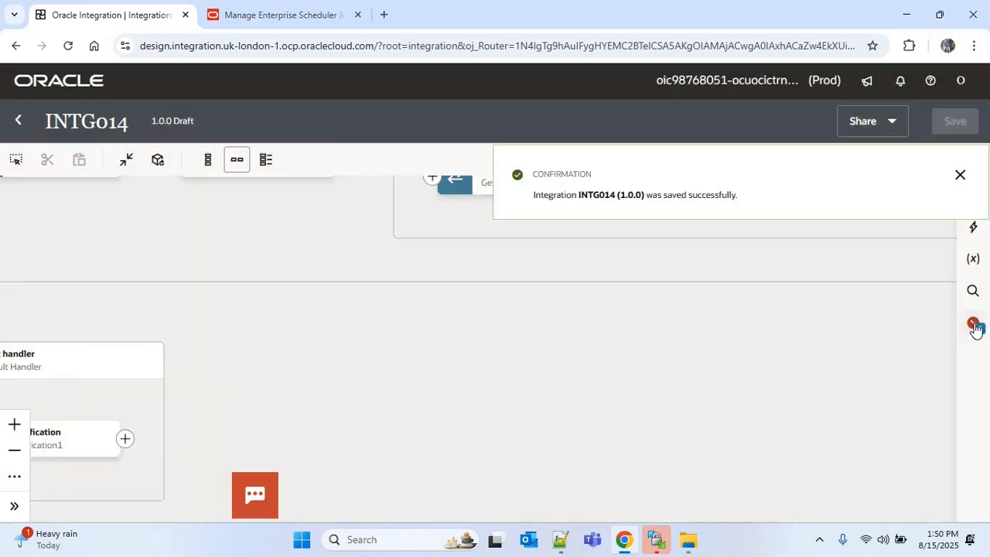
Step: Define the primary business identifier from a request source field and save the integration
left_click(974, 327)
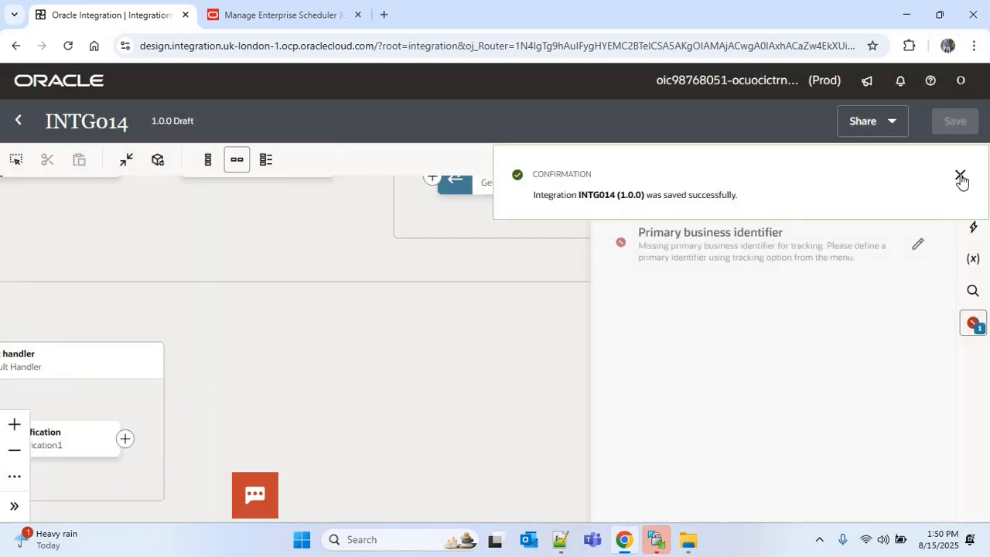
left_click(920, 241)
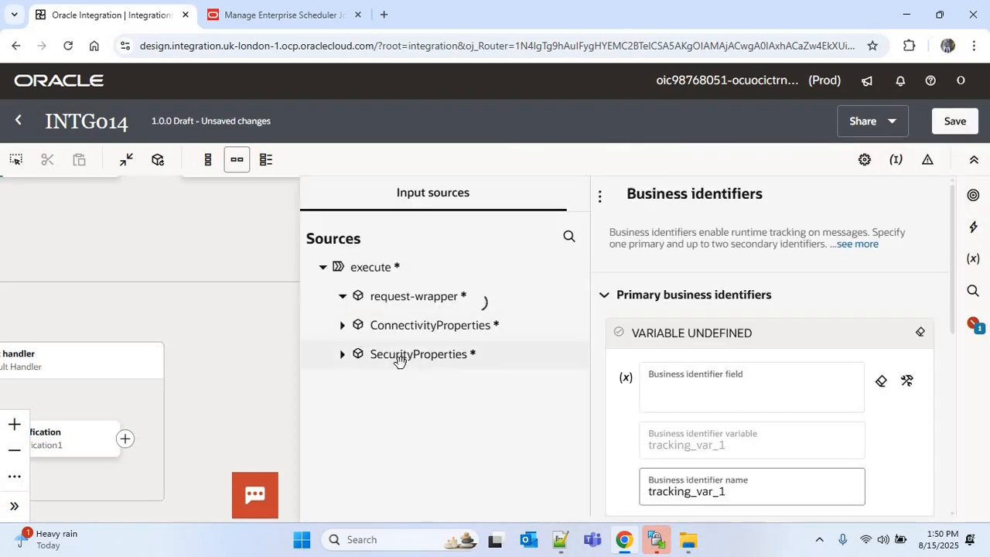
left_click_drag(442, 355, 762, 379)
left_click(949, 126)
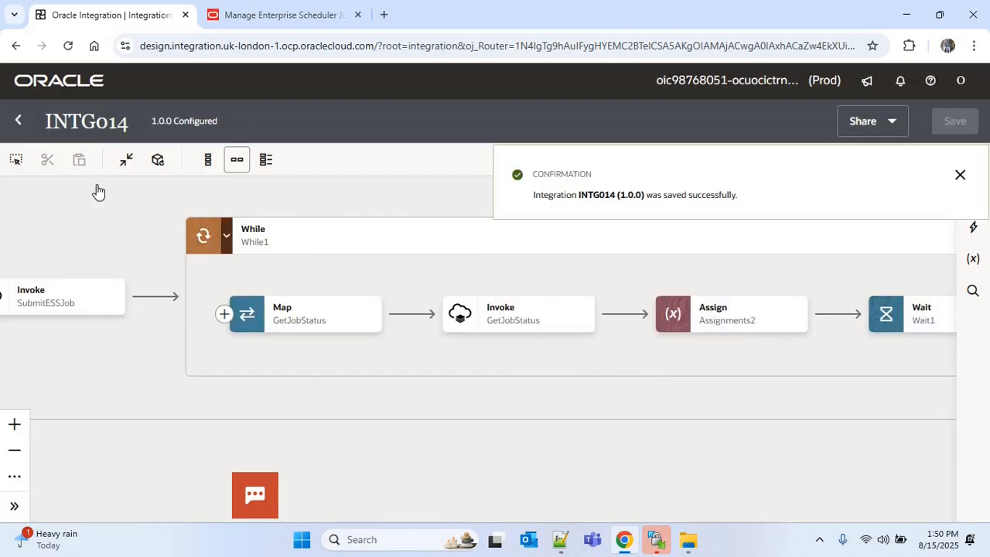
Step: Open the run page for INTG014 and set the request body's Business Unit to "US1 Business Unit"
left_click(15, 125)
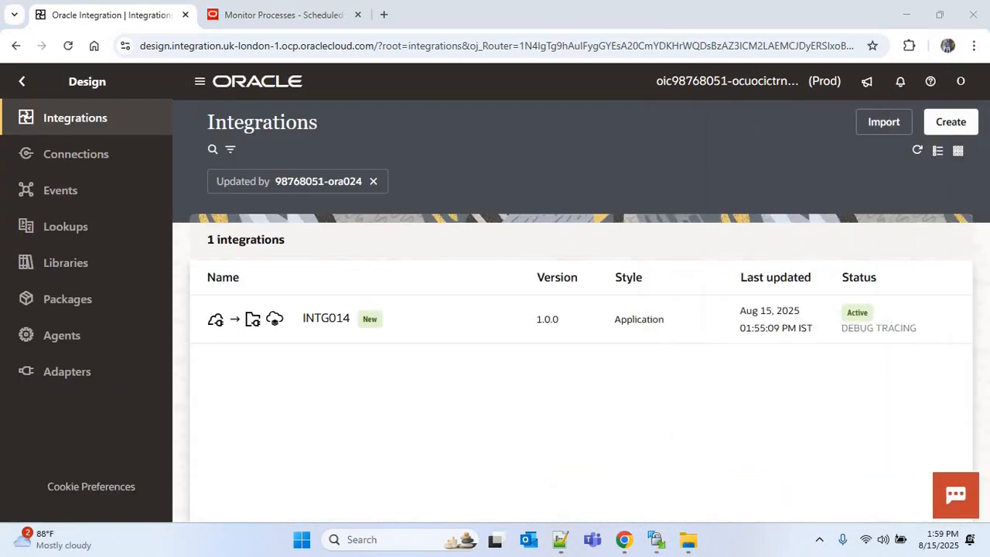
mouse_move(897, 323)
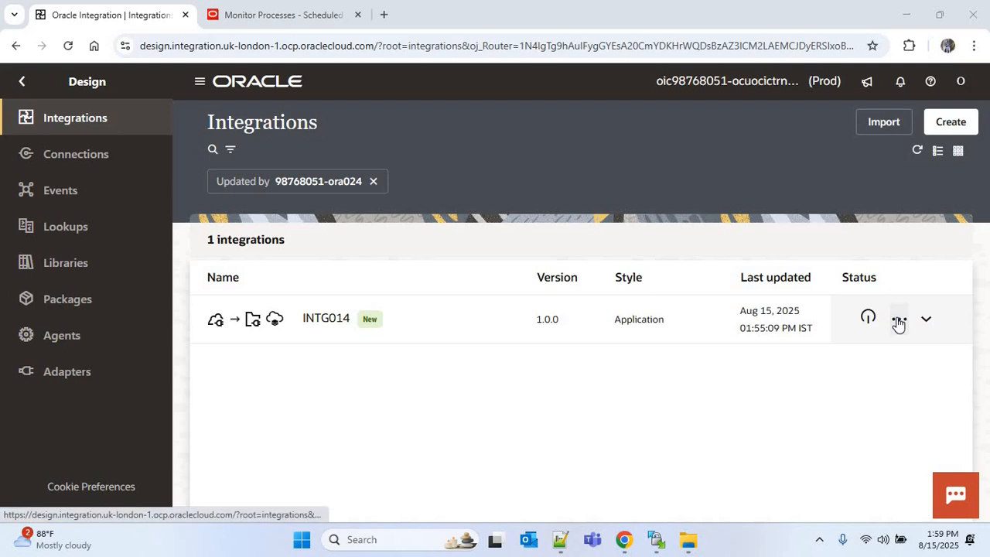
left_click(901, 318)
left_click(802, 199)
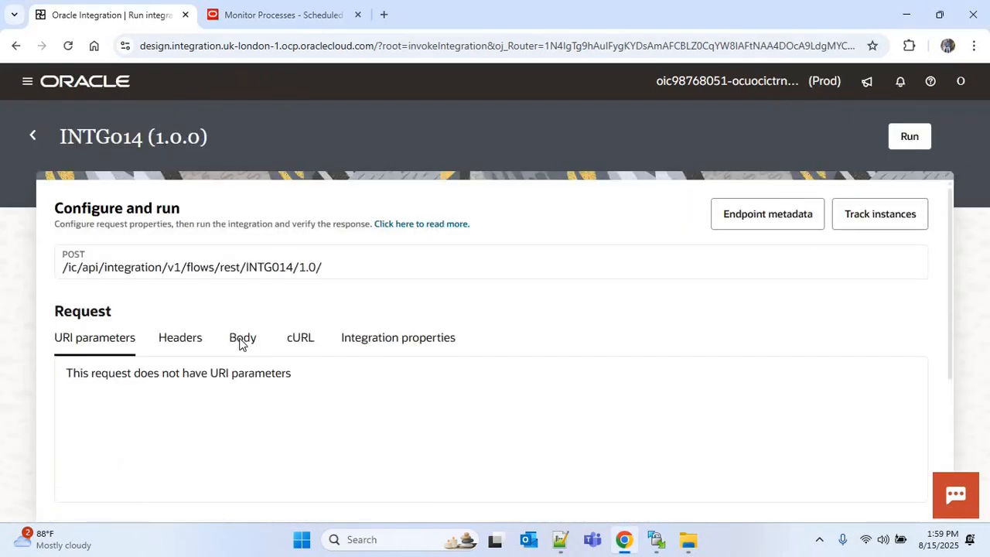
left_click(241, 341)
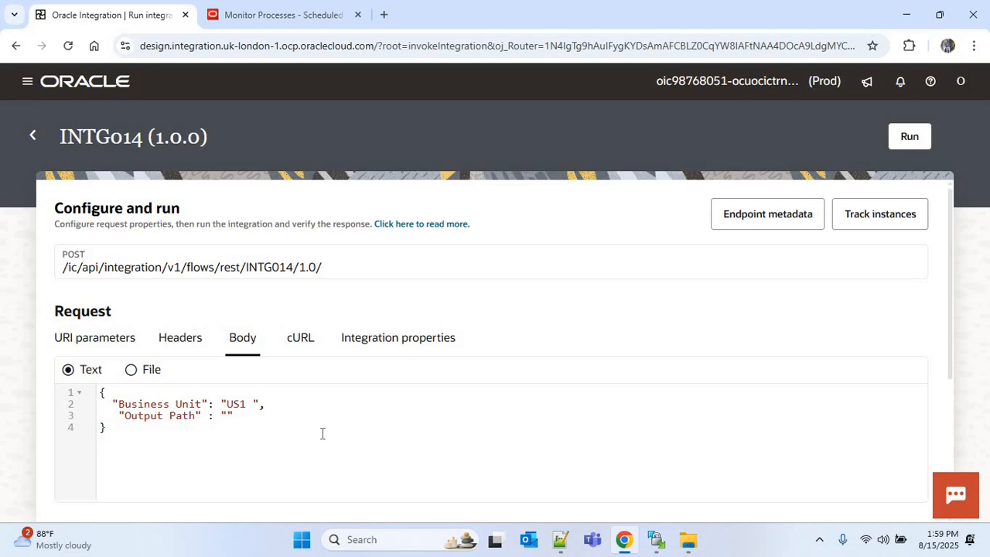
type("siness Unit")
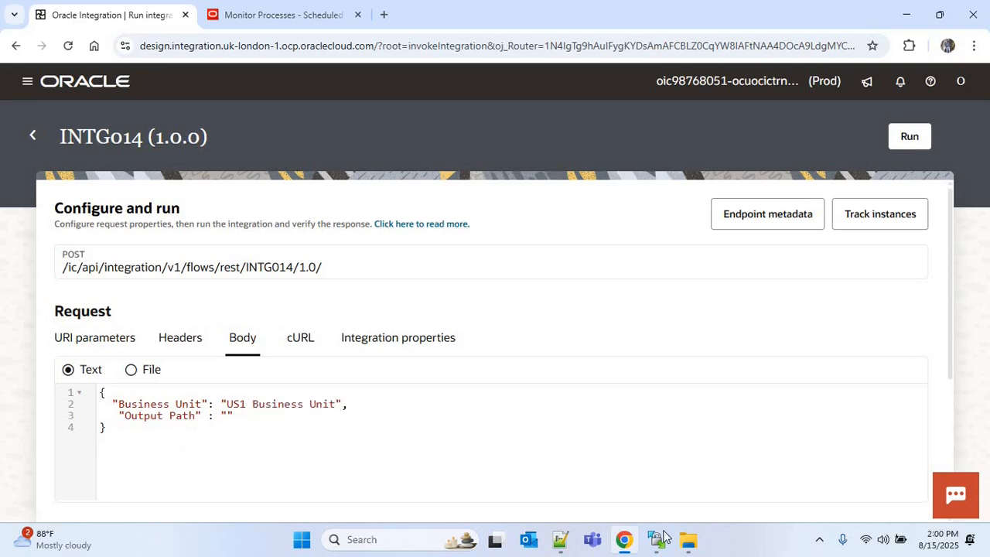
Step: Copy the remote folder path from the FTP client, set Output Path to "/home/user1/ora024", and run the integration
mouse_move(661, 543)
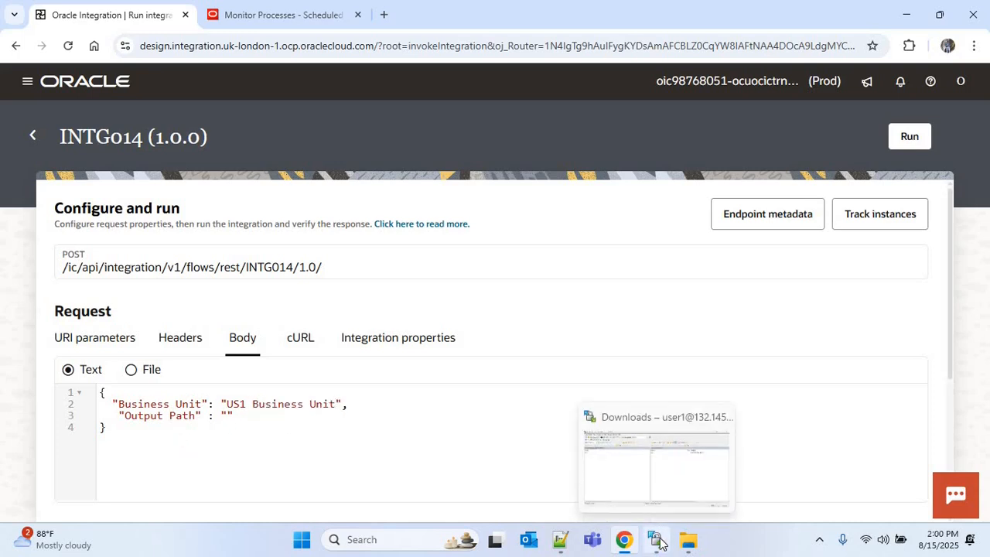
left_click(659, 544)
left_click(600, 119)
key("ctrl+c")
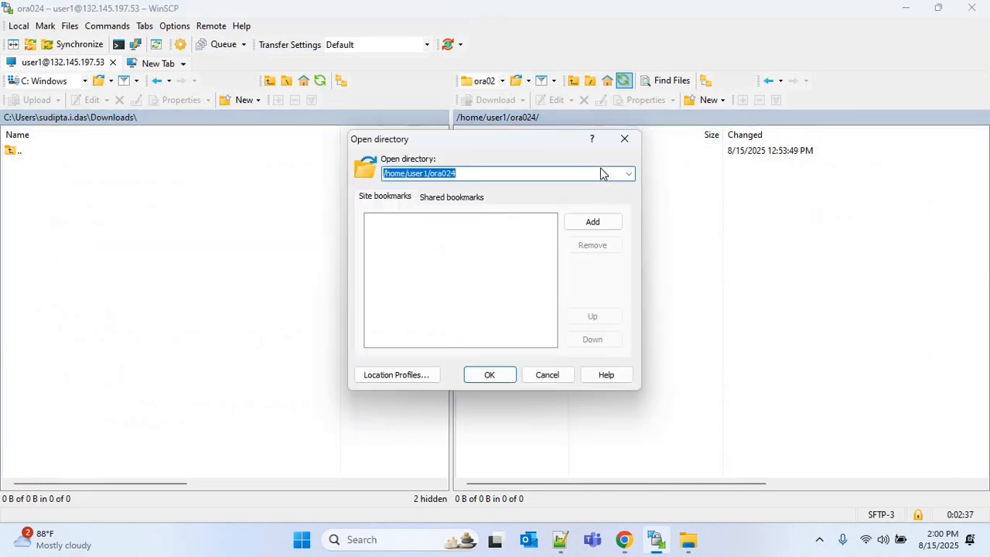
key("Escape")
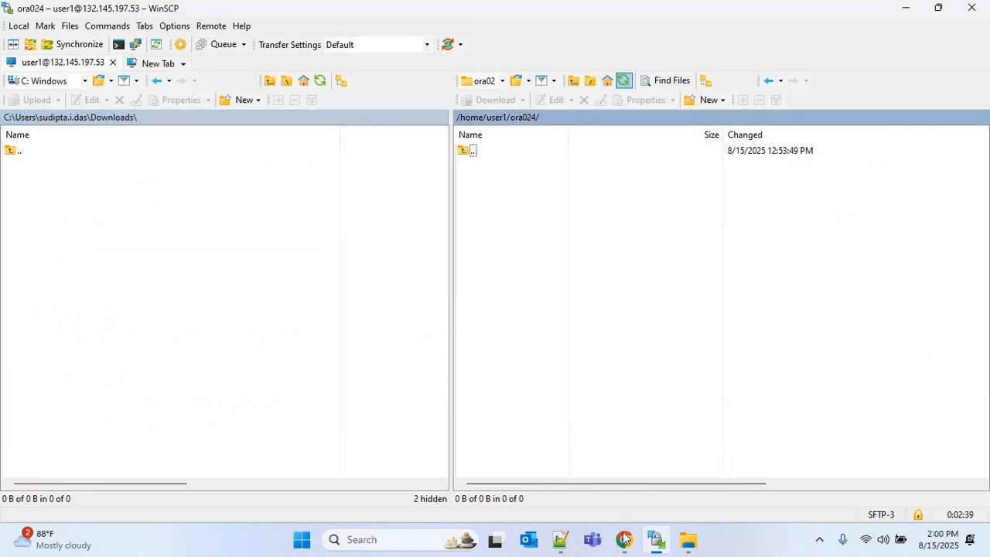
key("alt+Tab")
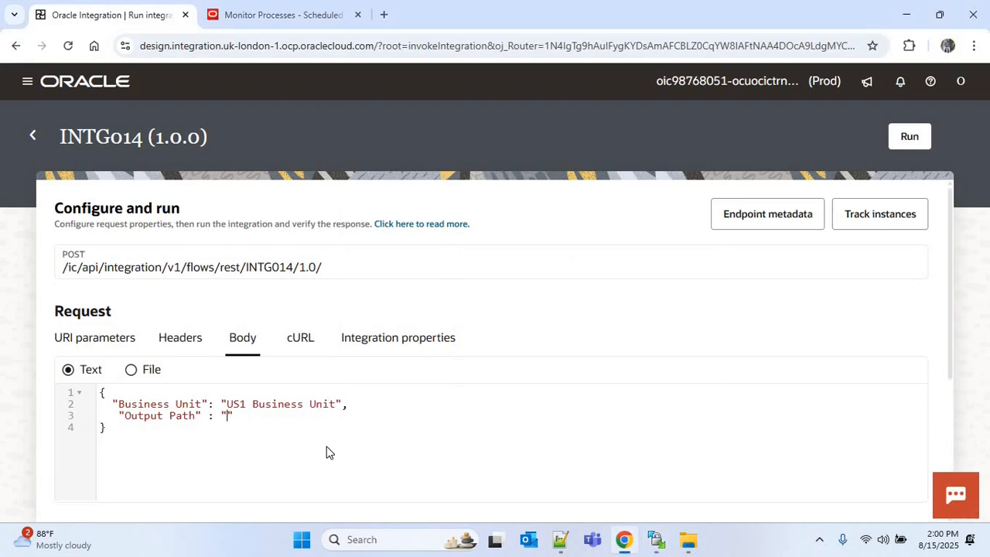
key("ctrl+v")
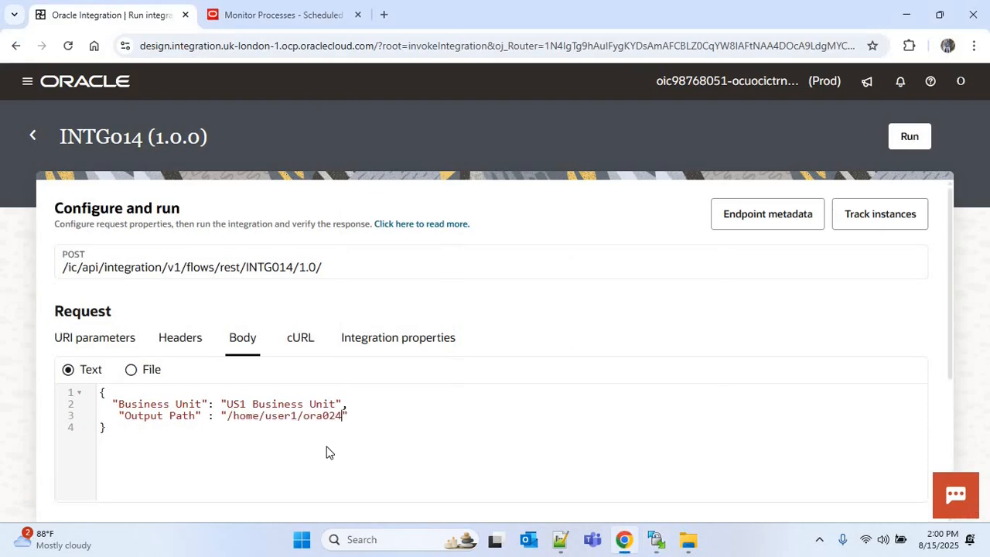
left_click(910, 138)
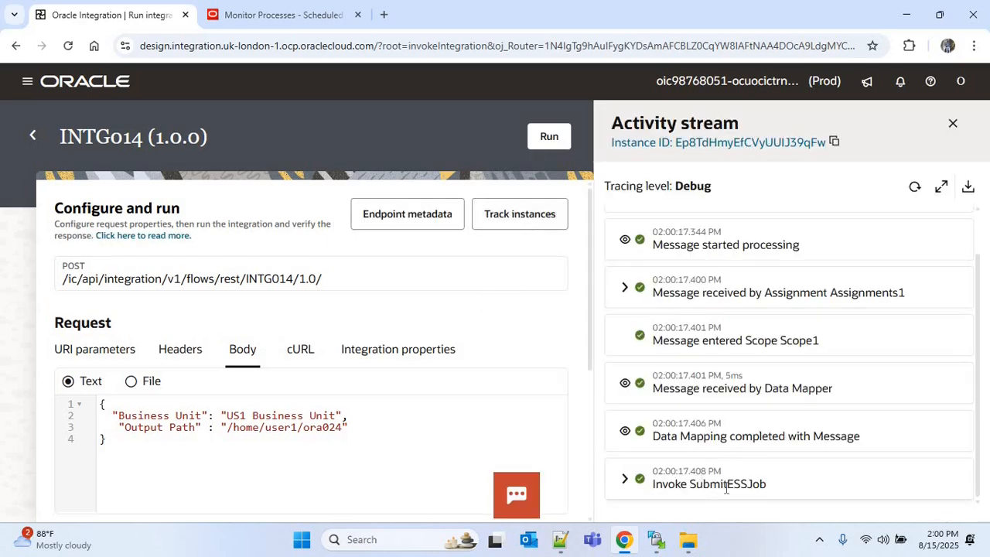
Step: Examine the Supplier Details Report job in the scheduled processes list and its process details
left_click(280, 16)
left_click(509, 238)
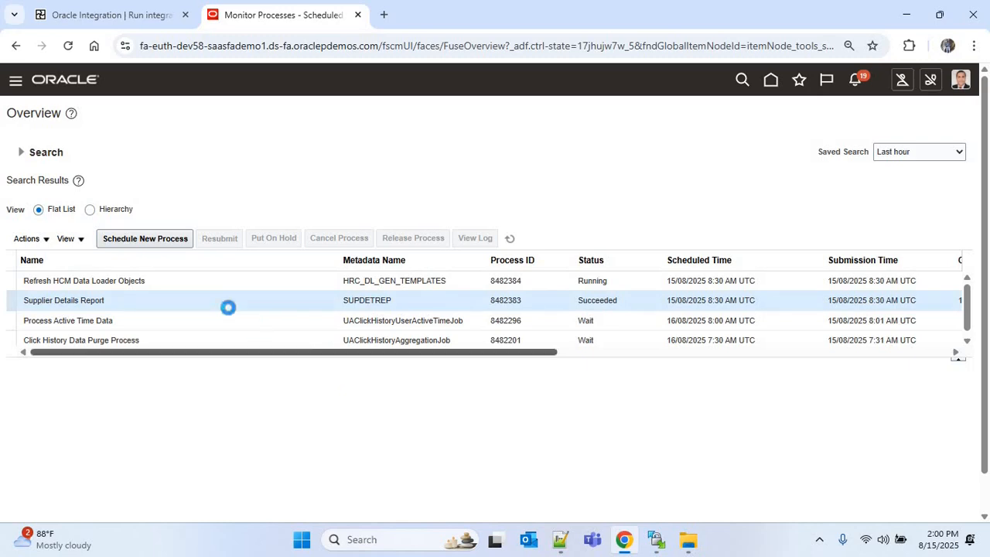
left_click(376, 302)
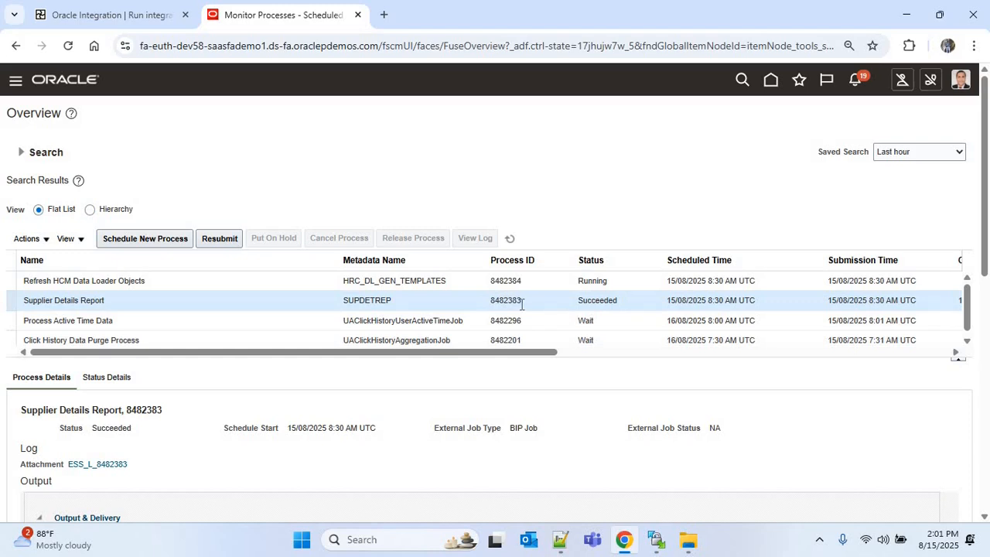
left_click(130, 15)
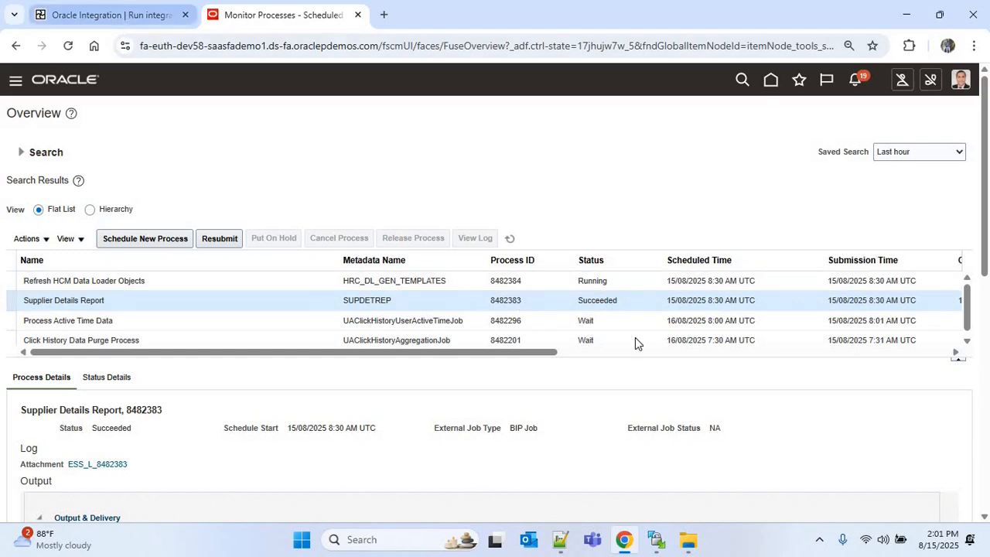
Step: Review the activity stream's SubmitESSJob response and the While loop iterations' job status assignments
left_click(915, 187)
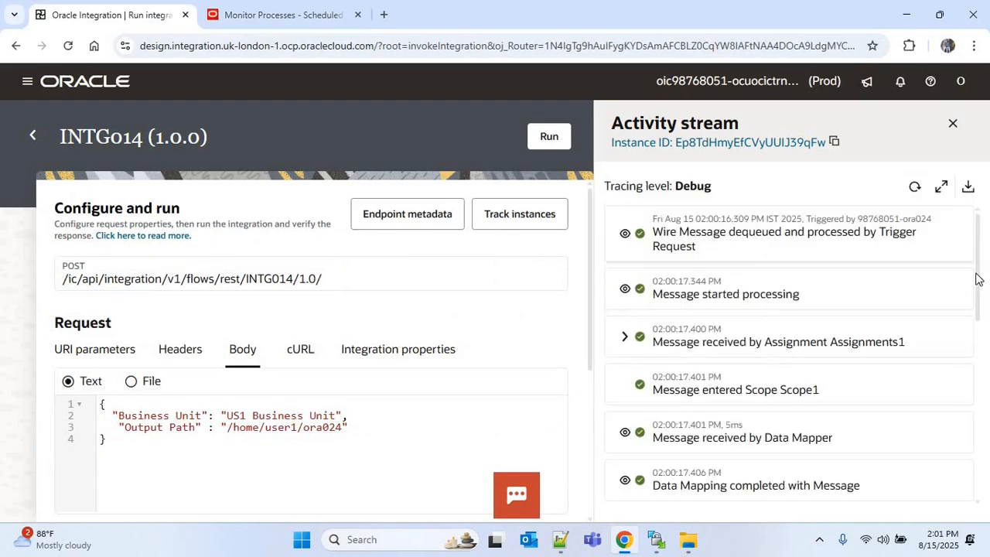
scroll(977, 327, "down", 1)
scroll(976, 327, "down", 3)
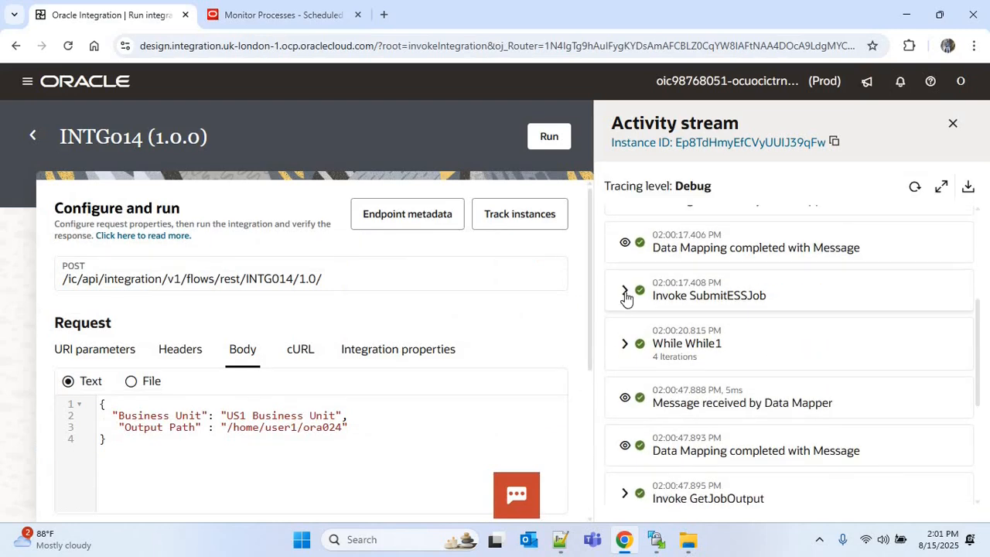
left_click(625, 294)
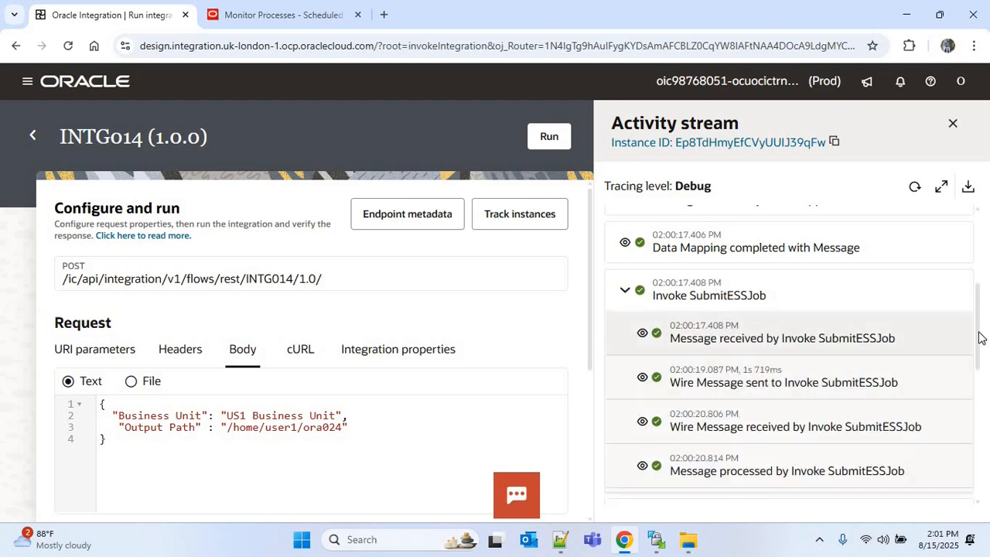
scroll(980, 381, "down", 2)
left_click(642, 322)
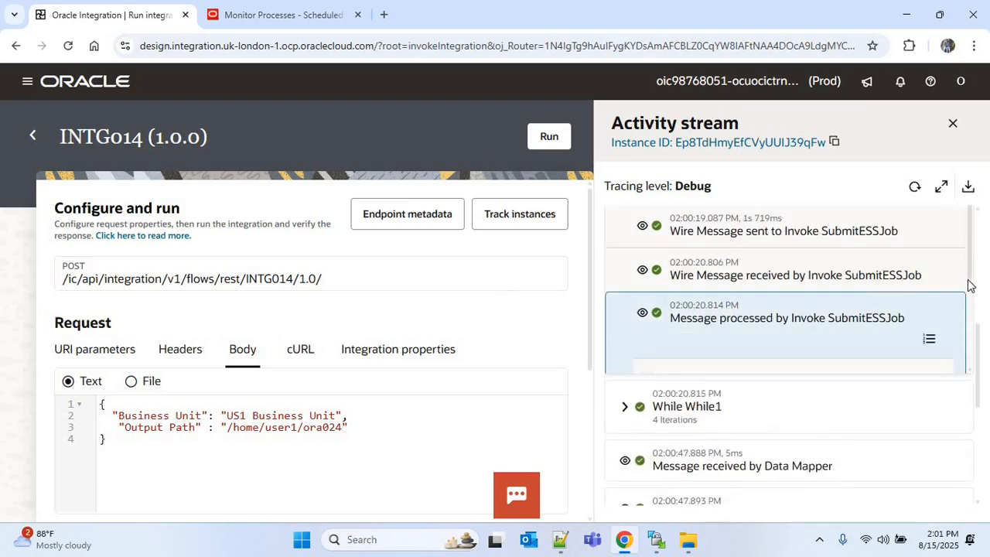
scroll(969, 291, "up", 1)
scroll(955, 356, "down", 2)
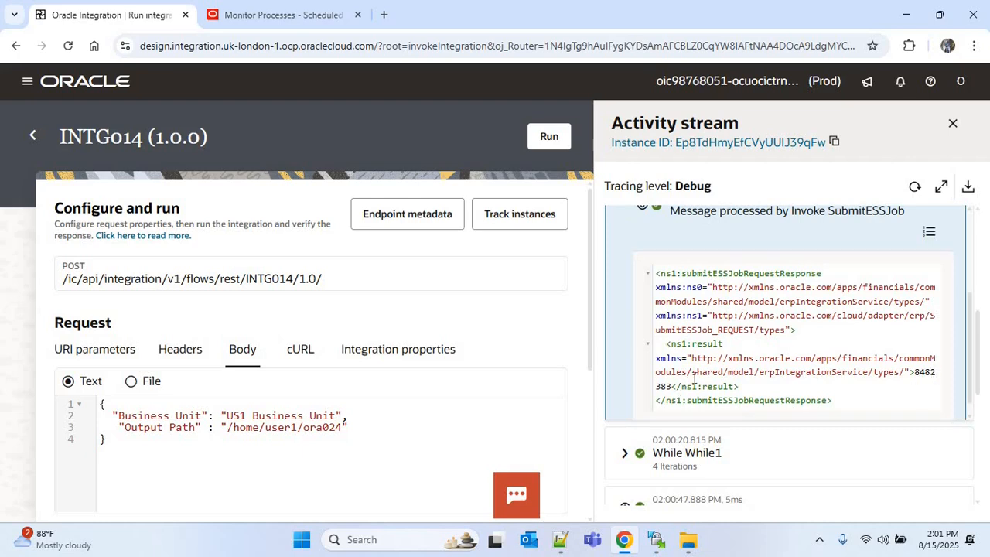
left_click(279, 15)
left_click_drag(980, 362, 979, 361)
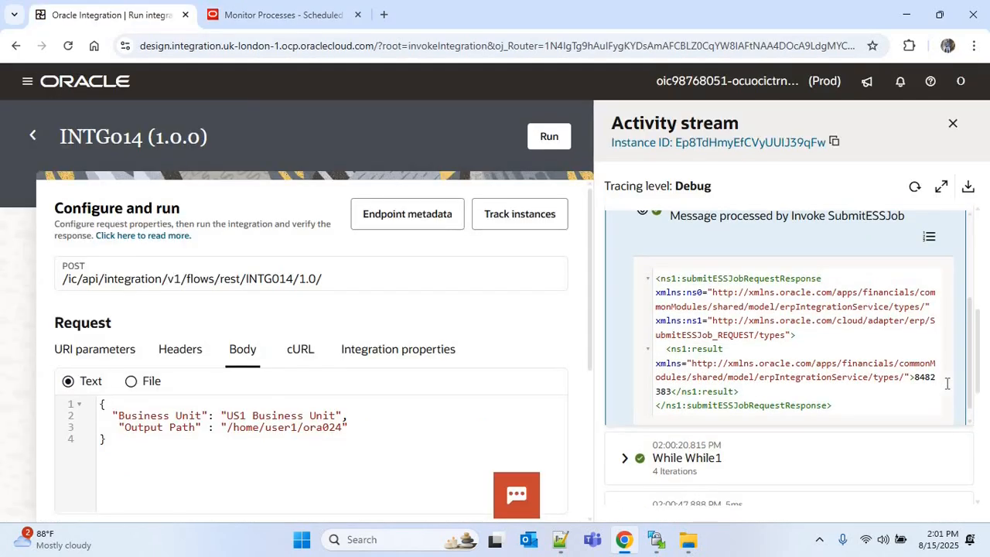
scroll(681, 385, "down", 1)
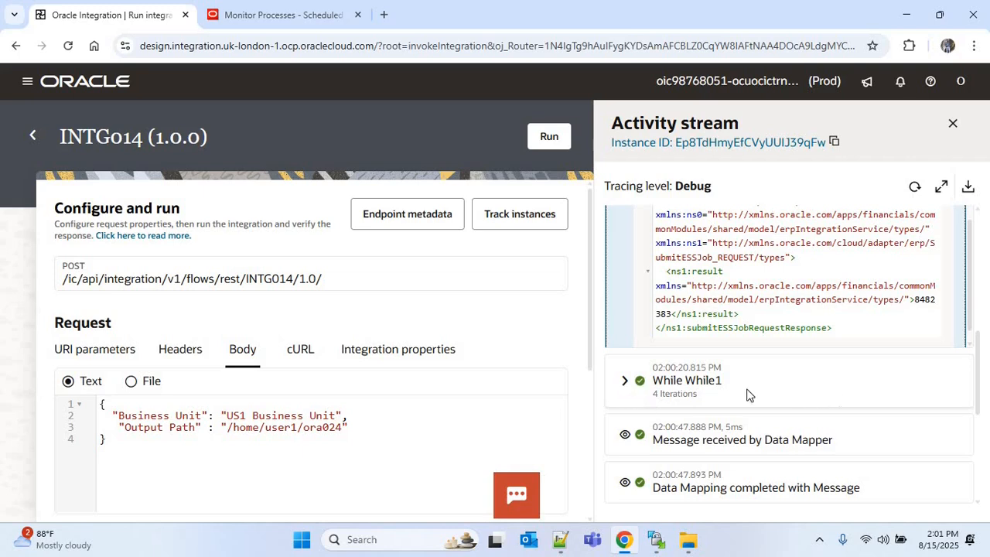
left_click(877, 394)
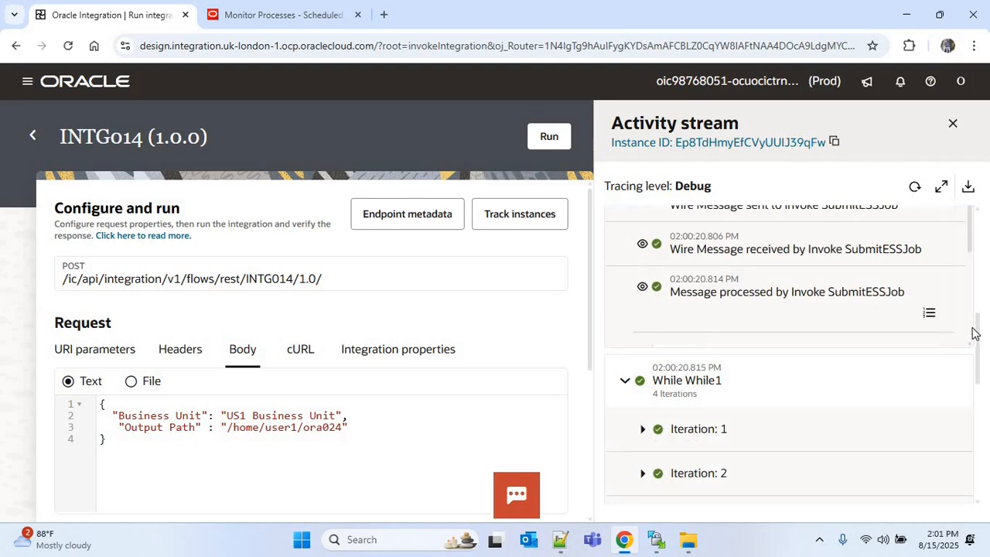
scroll(774, 363, "down", 3)
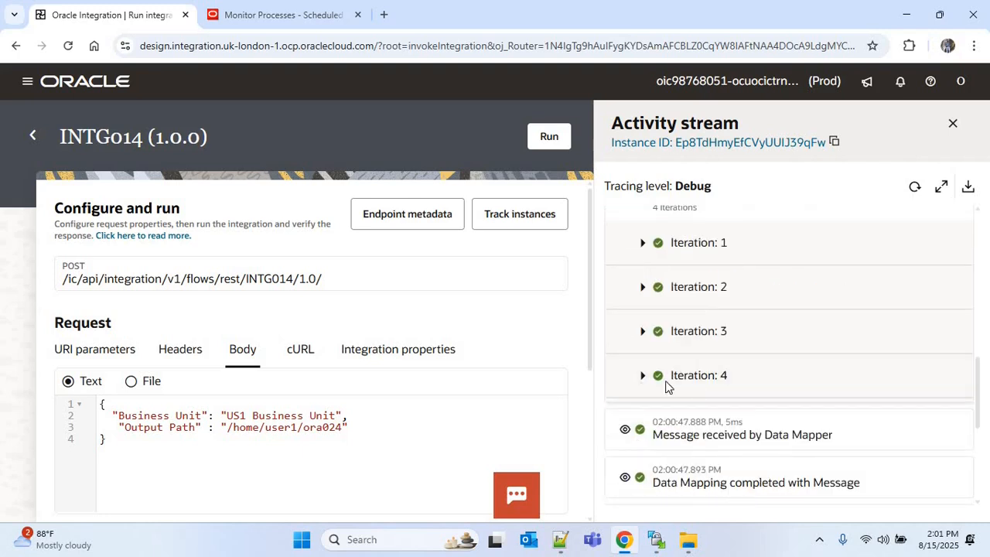
left_click(665, 381)
scroll(969, 340, "down", 5)
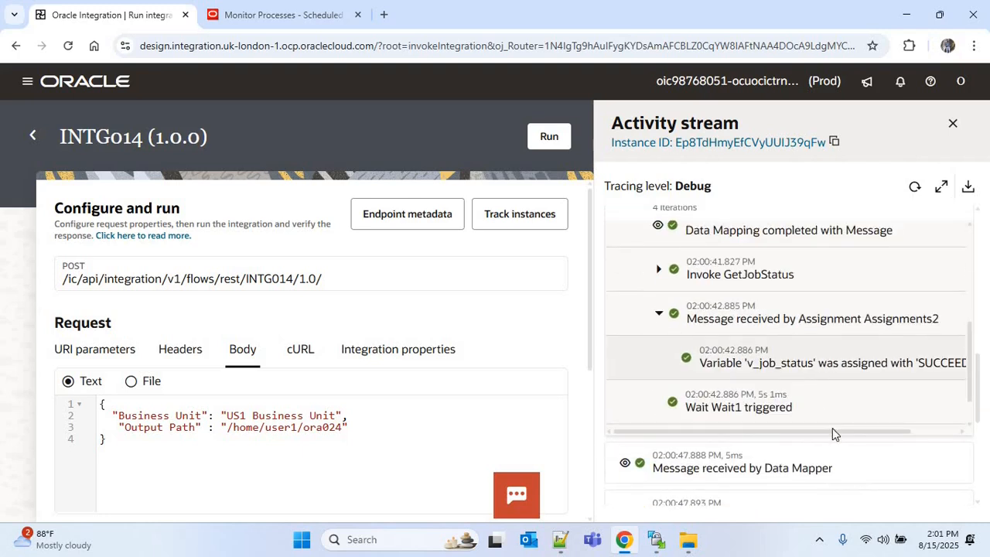
scroll(887, 437, "right", 2)
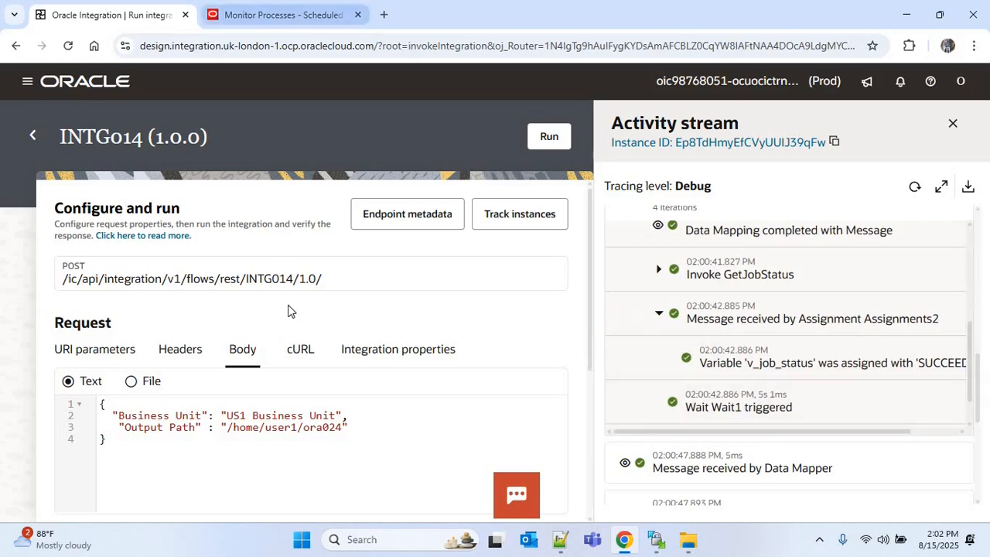
Step: Compare the process ID in scheduled processes, then review the rest of the activity stream through WriteFTPOutput
left_click(283, 14)
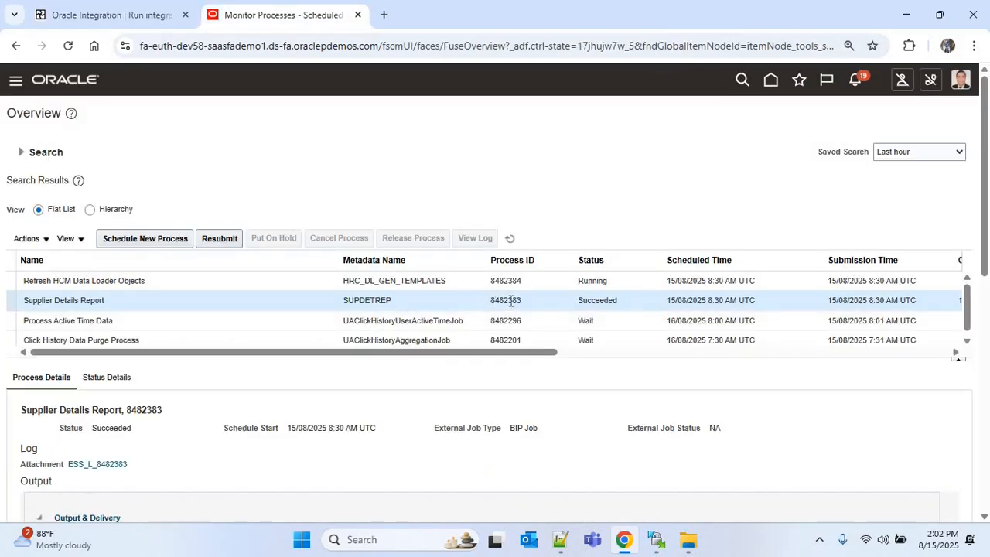
left_click(102, 11)
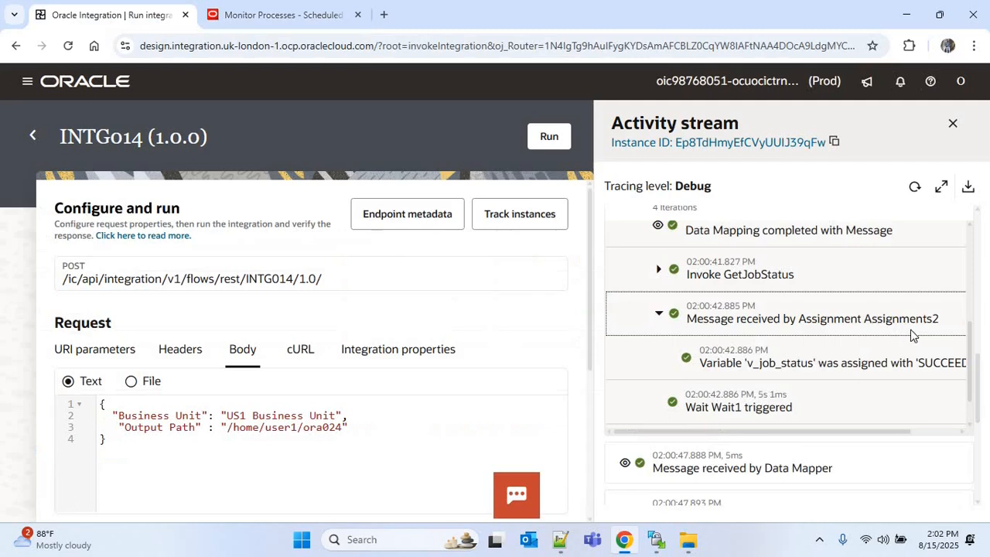
left_click_drag(978, 391, 978, 446)
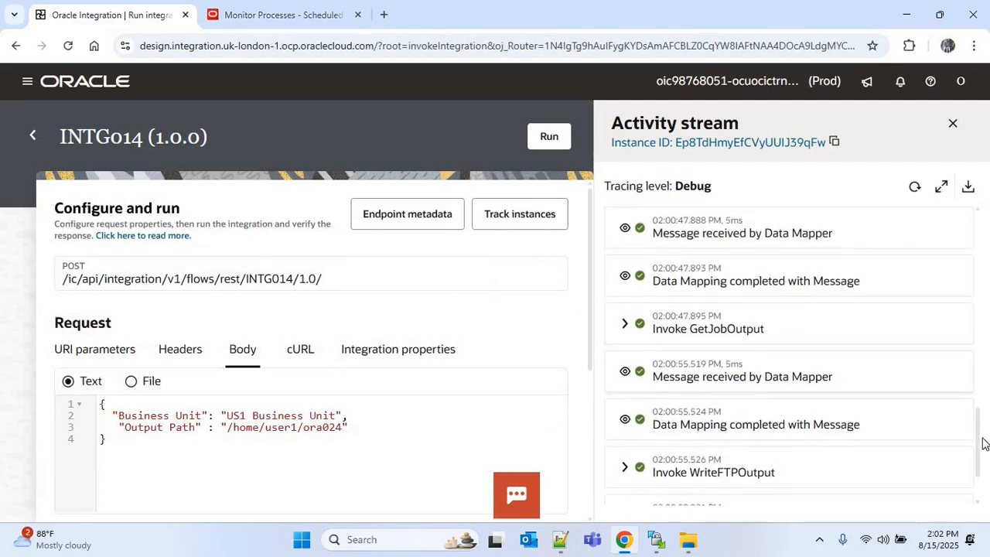
scroll(729, 395, "down", 2)
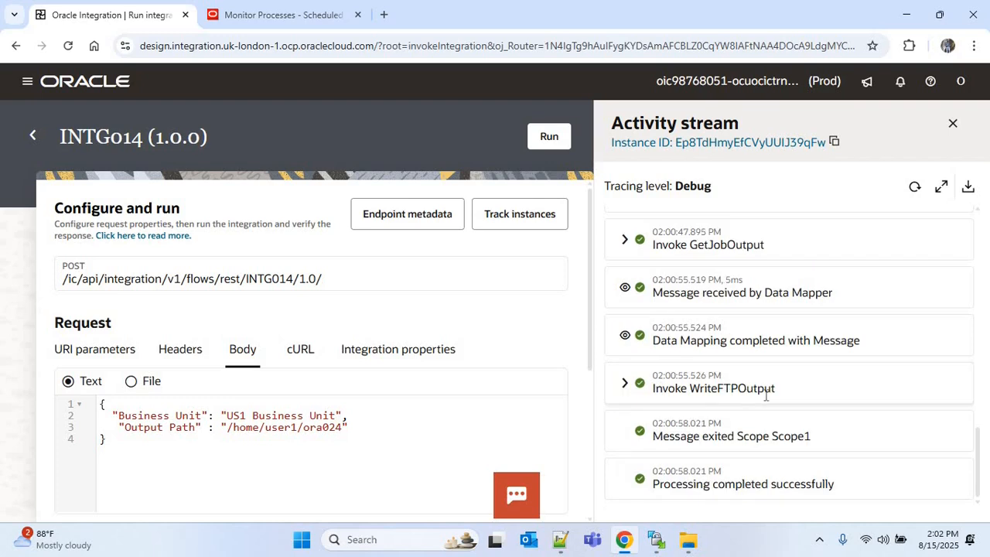
Step: Refresh the remote /home/user1/ora024 folder in the FTP client and download 8482383.zip to local Downloads
left_click(656, 539)
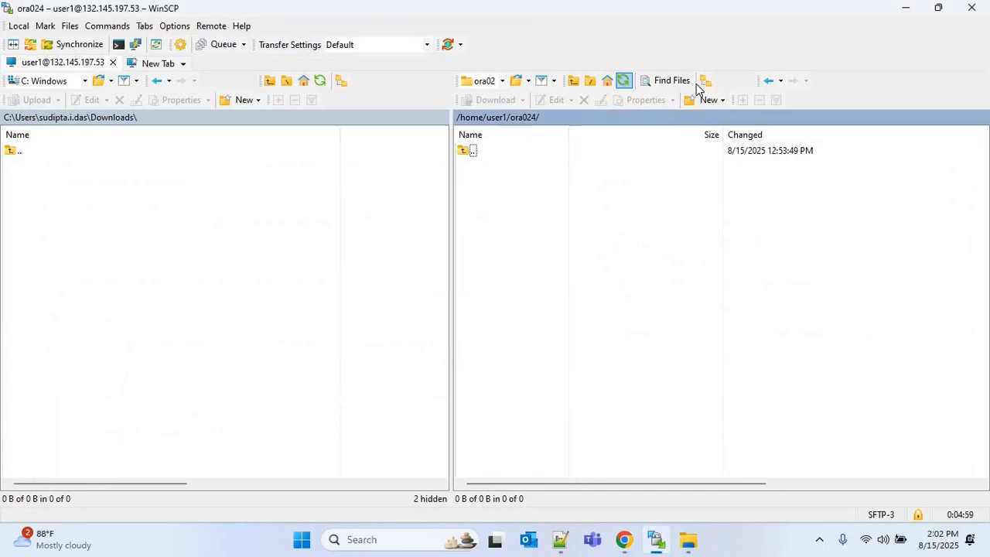
left_click(624, 81)
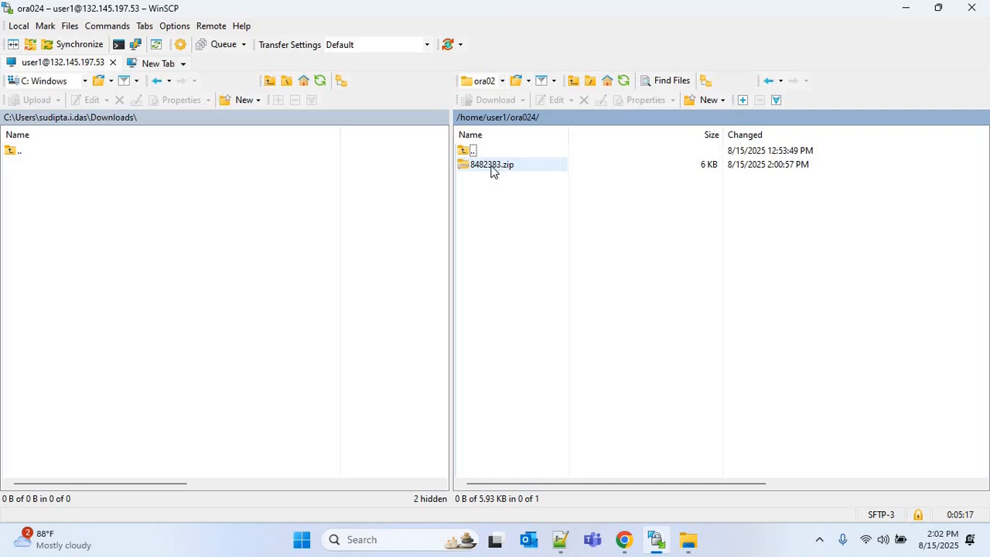
left_click_drag(491, 169, 195, 168)
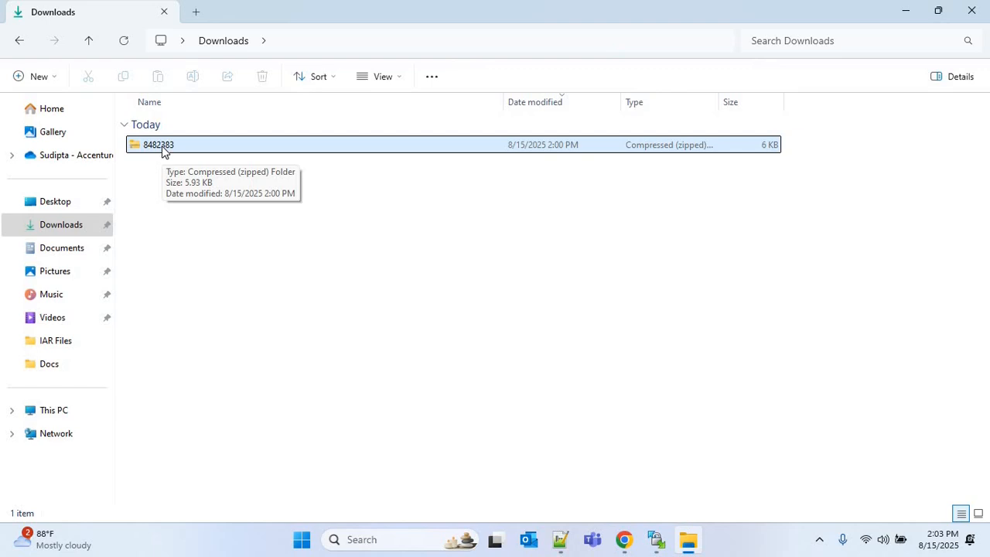
Step: Extract the 8482383 zip archive into the Downloads folder
right_click(173, 147)
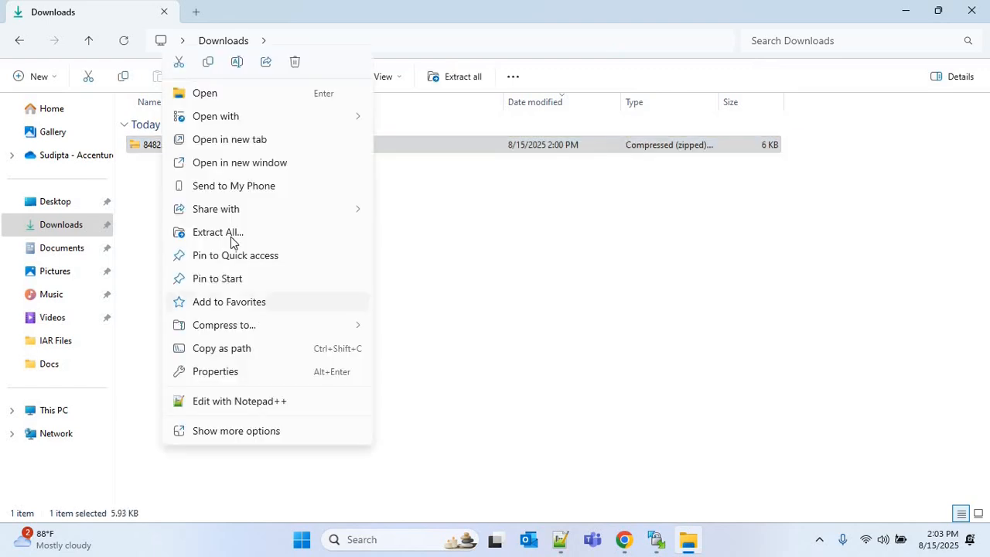
left_click(230, 237)
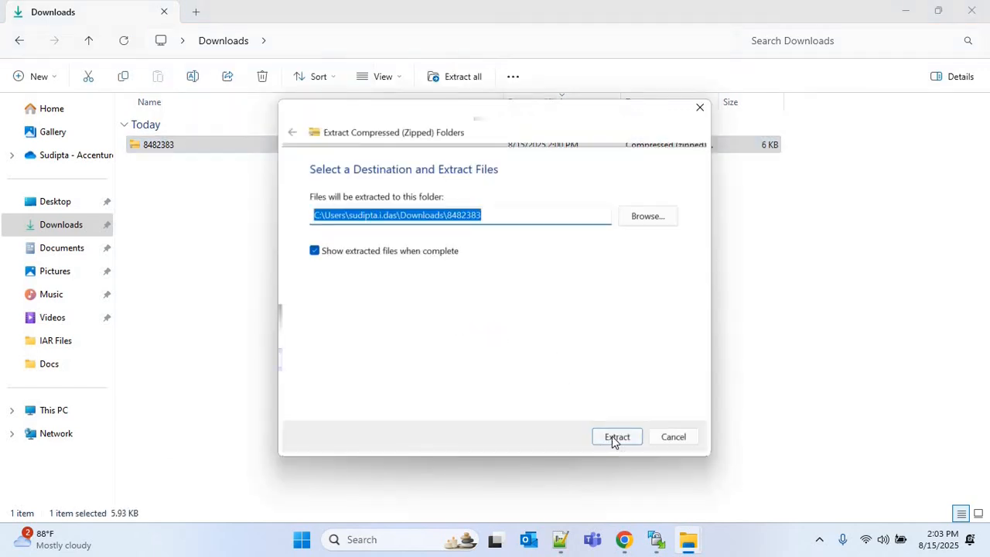
left_click(612, 441)
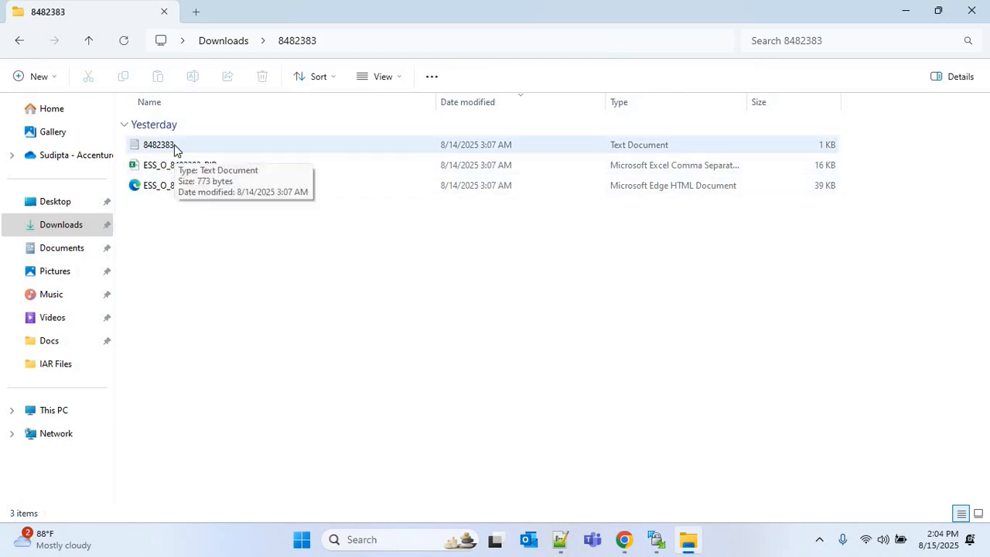
Step: Open the extracted ESS_O_8482383_BIP CSV file in Excel to review the supplier report rows, then close it
double_click(174, 147)
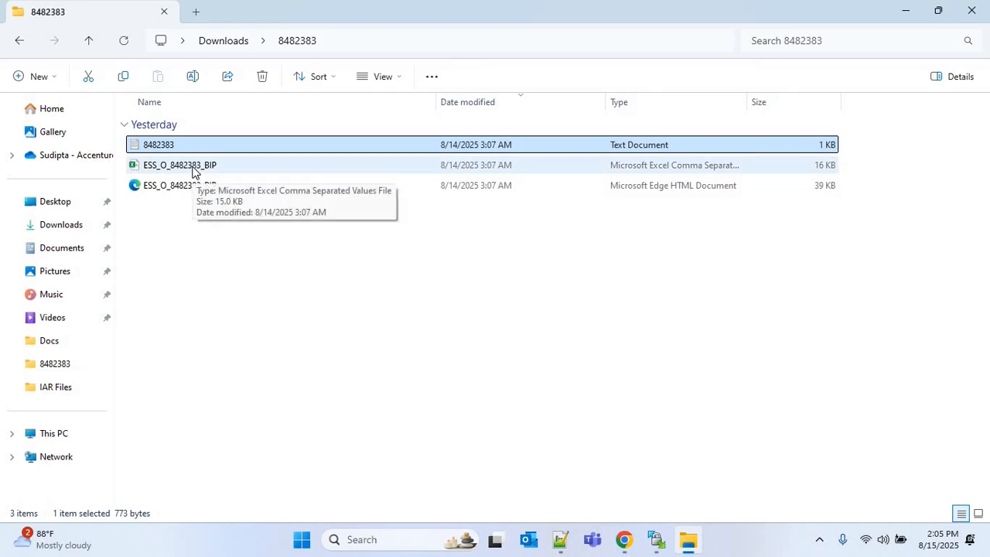
double_click(193, 167)
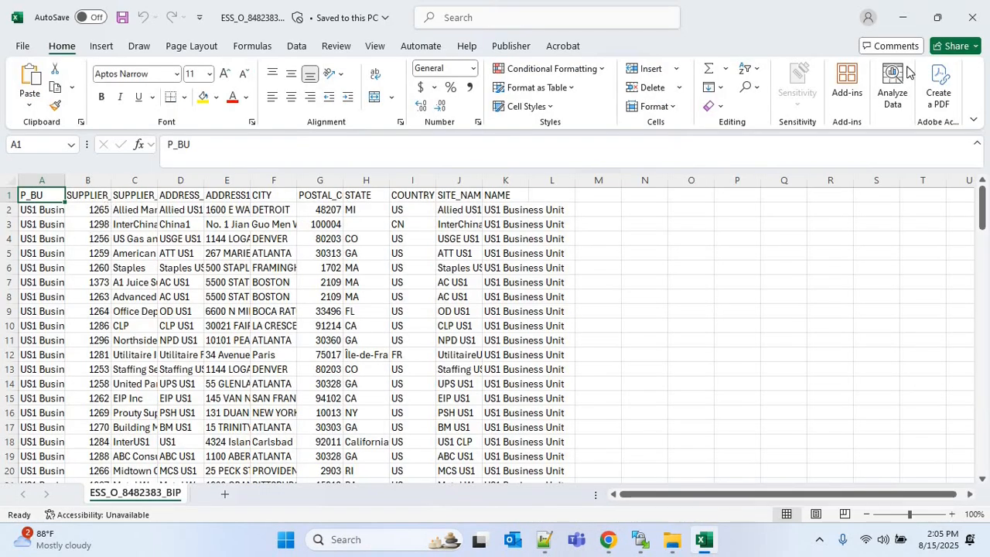
left_click(973, 17)
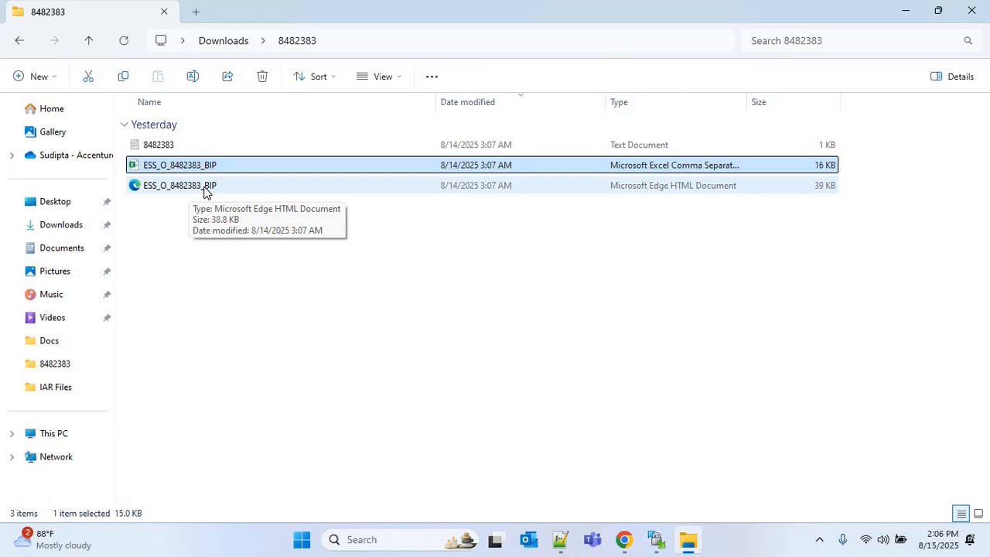
Step: Open the ESS_O_8482383_BIP XML output in the browser to review the supplier data, then close it
double_click(205, 187)
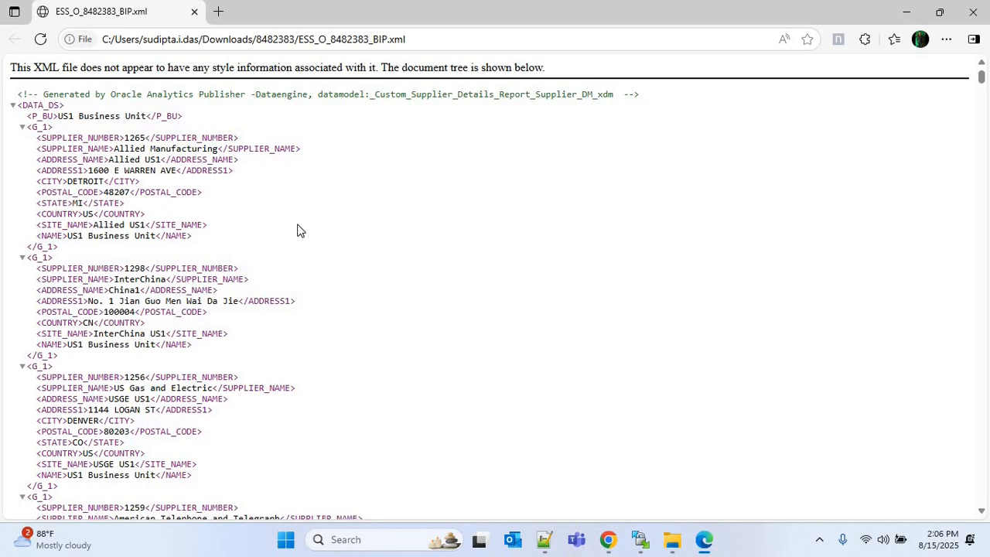
left_click(962, 14)
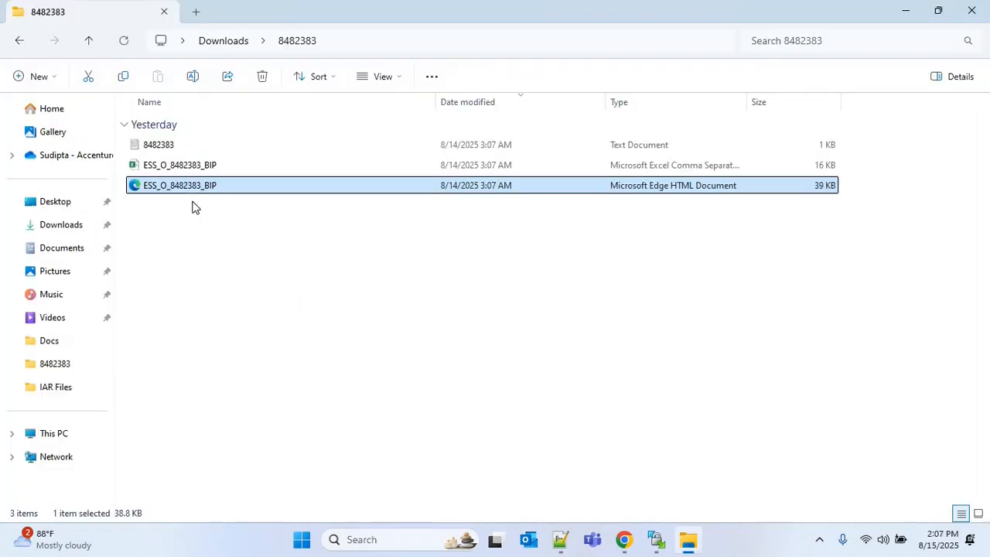
left_click(199, 175)
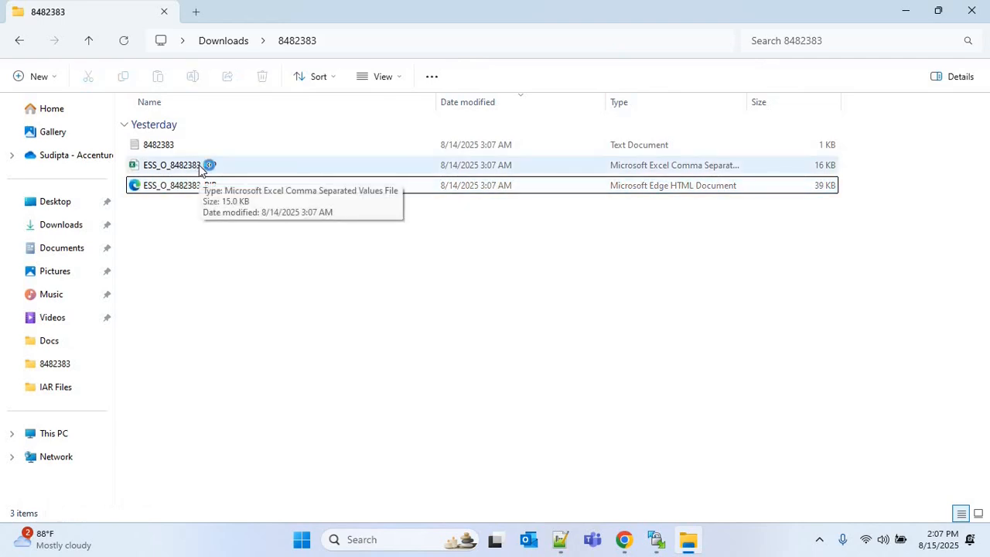
left_click(199, 165)
left_click(242, 305)
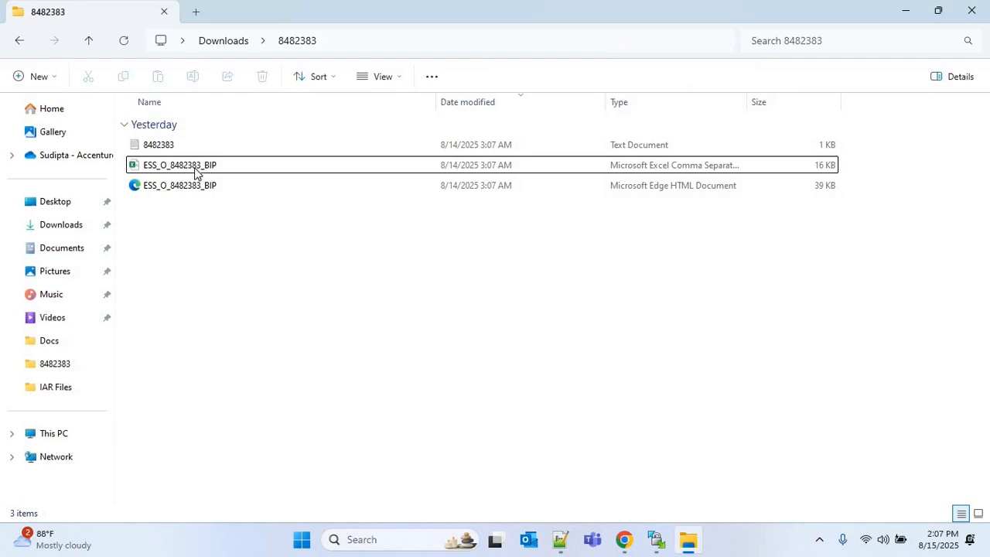